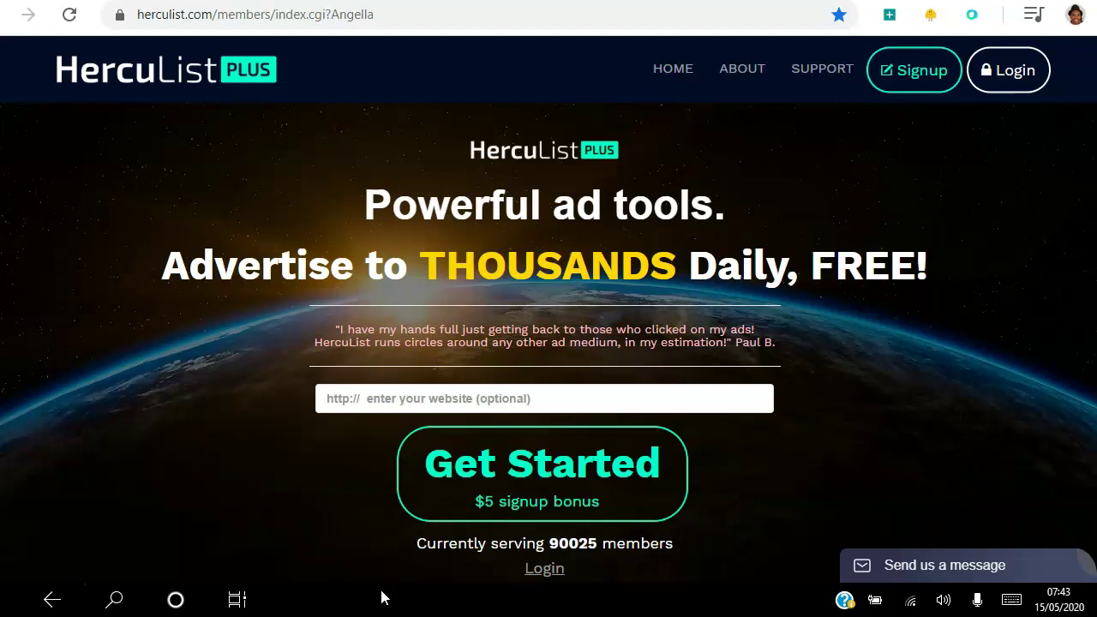
# - Log in to HercuList's members area using the saved Chrome login credentials
pyautogui.click(406, 558)
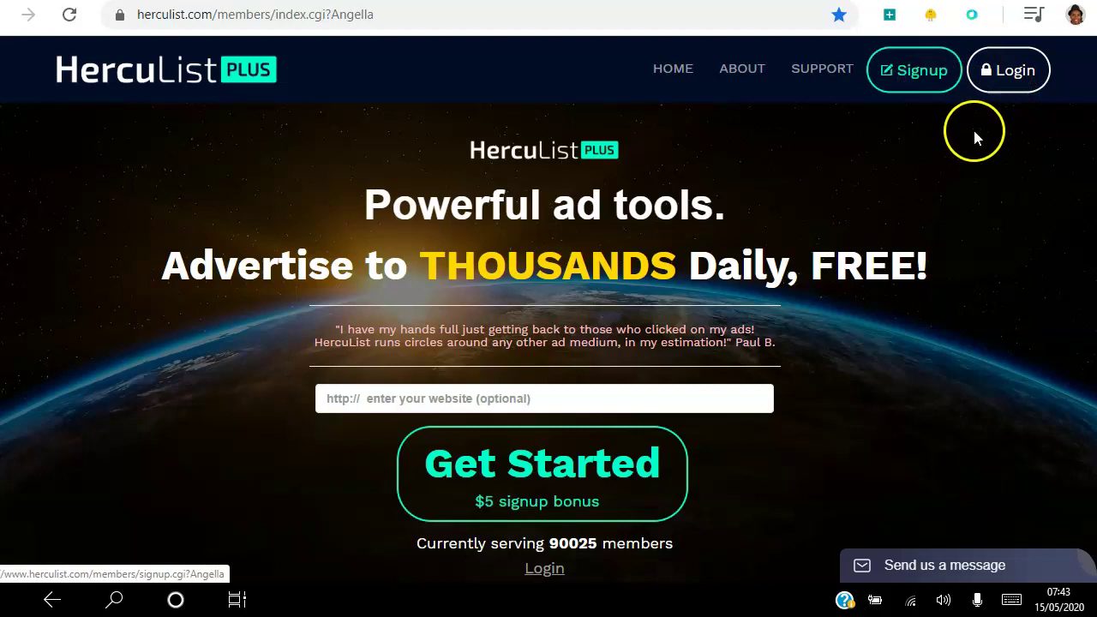
pyautogui.click(1017, 74)
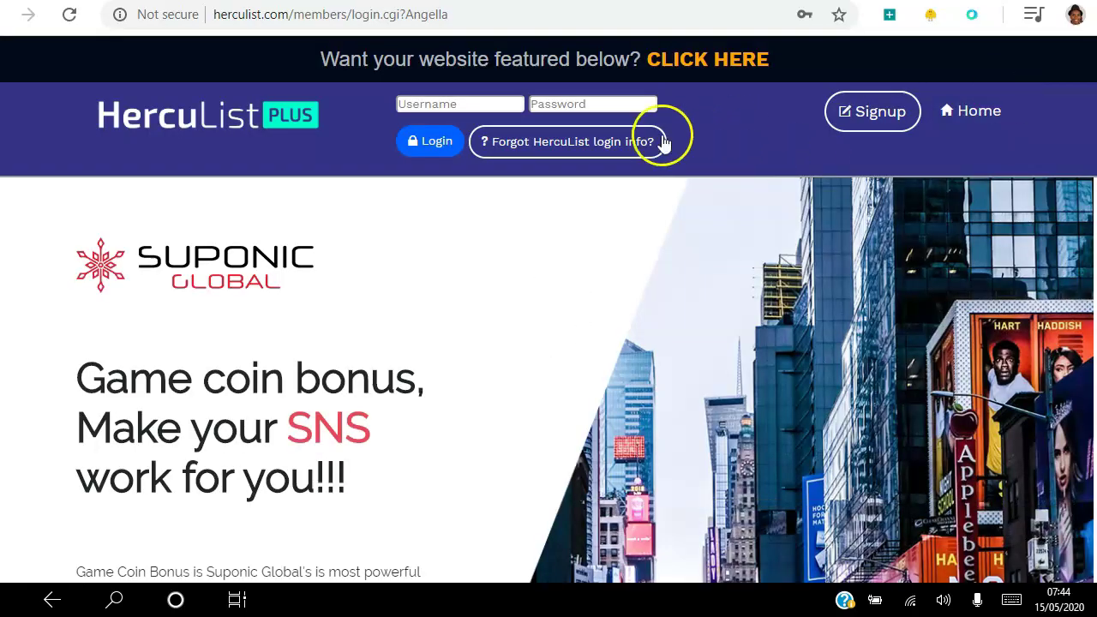
pyautogui.click(597, 107)
pyautogui.click(576, 144)
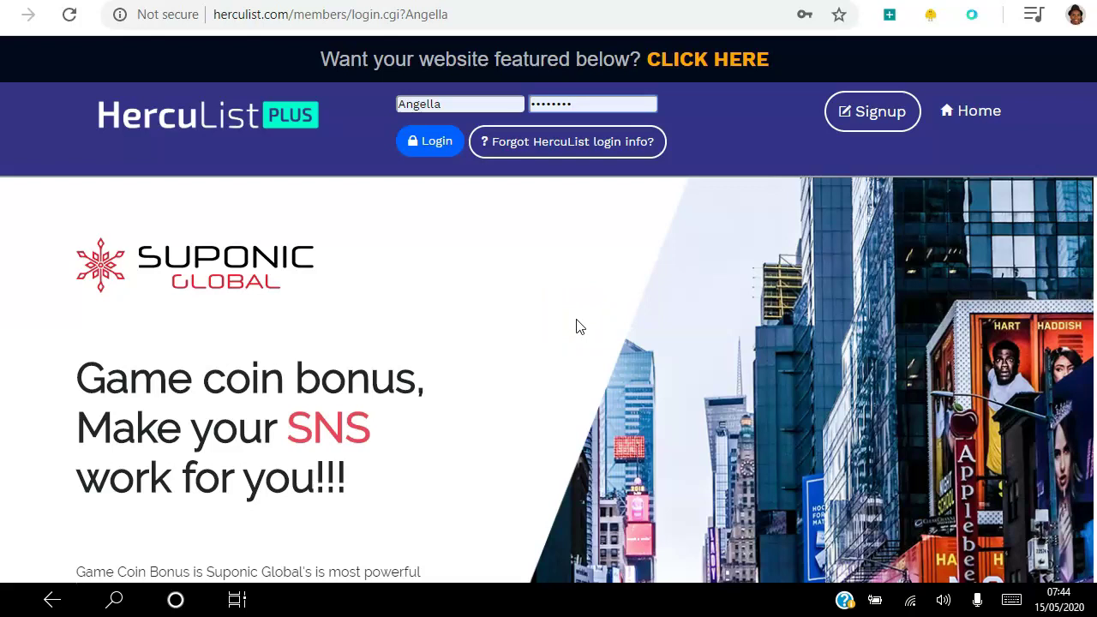
pyautogui.moveTo(592, 321)
pyautogui.mouseDown()
pyautogui.moveTo(705, 223)
pyautogui.moveTo(737, 237)
pyautogui.moveTo(735, 305)
pyautogui.moveTo(708, 350)
pyautogui.moveTo(743, 314)
pyautogui.mouseUp()
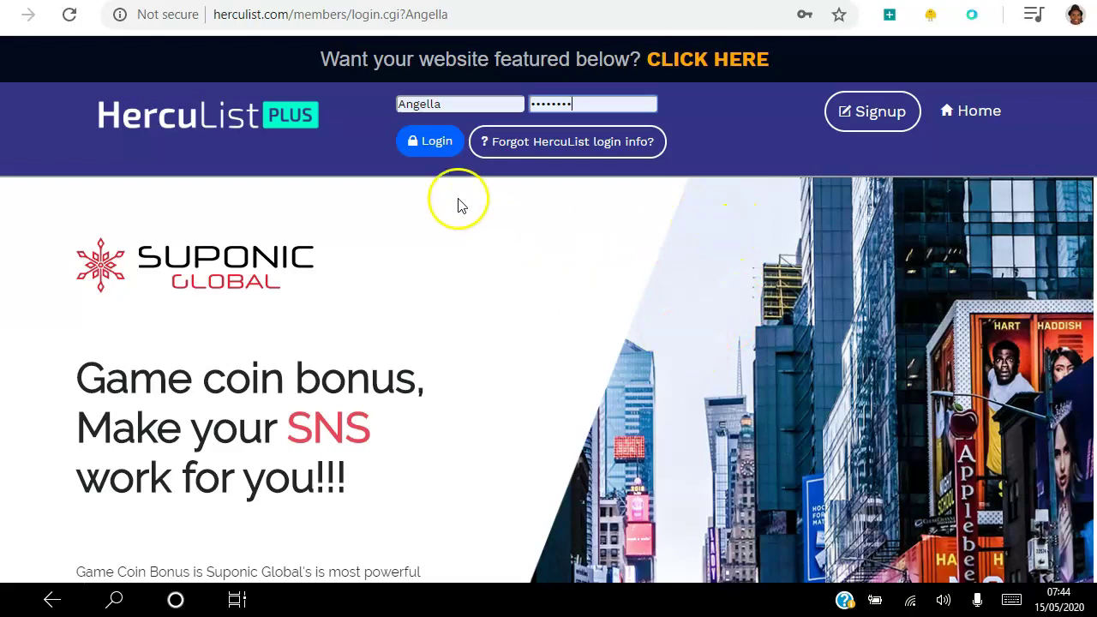
pyautogui.click(432, 142)
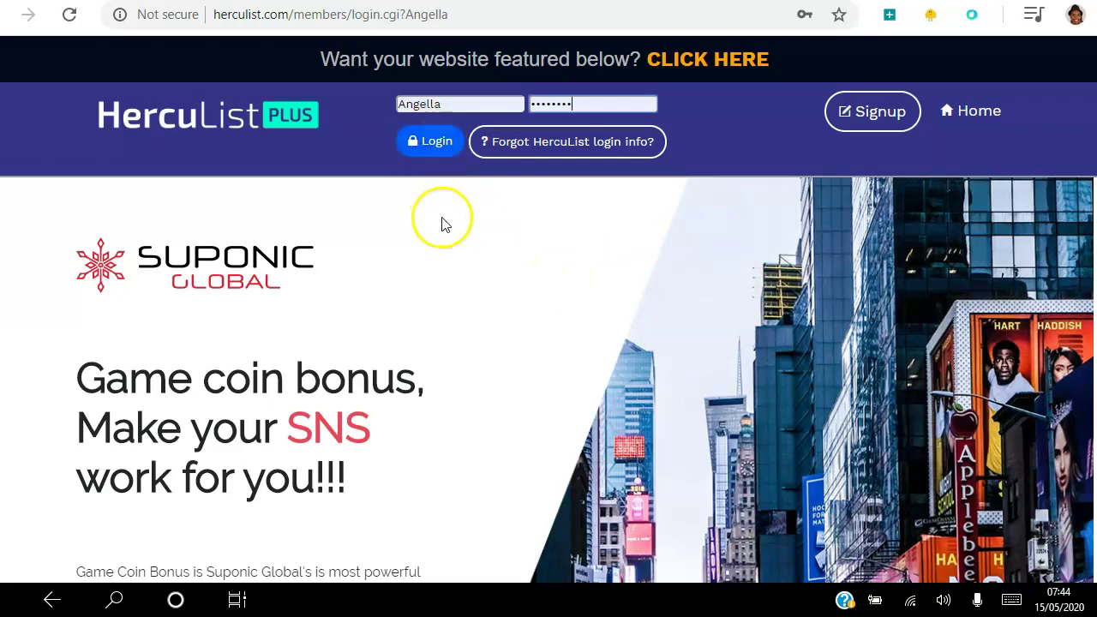
pyautogui.click(435, 143)
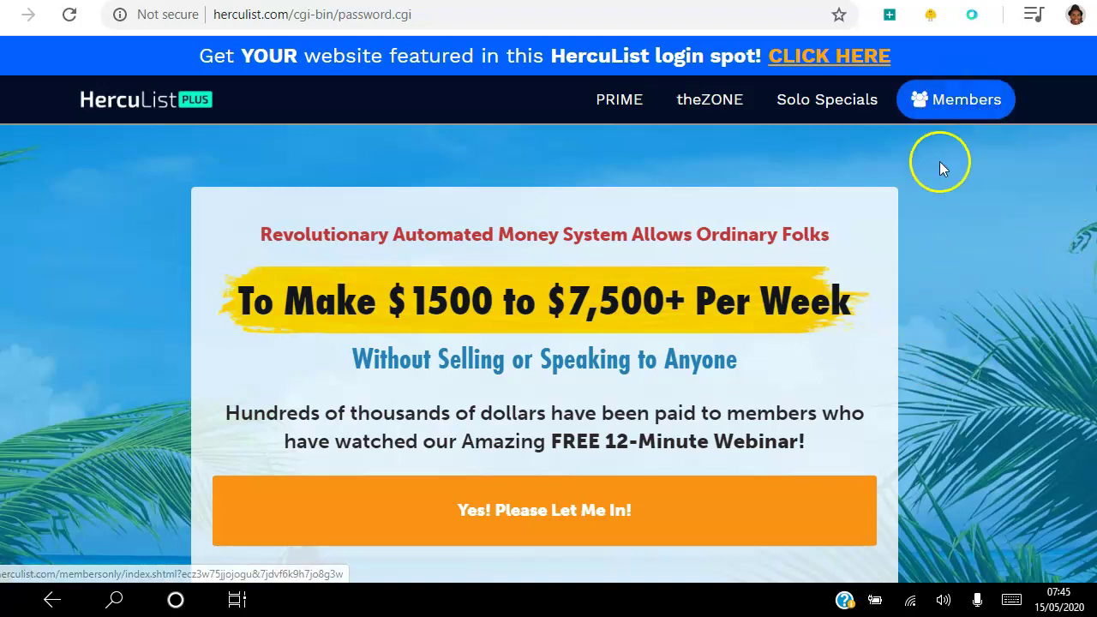
# - Leave the post-login webinar promo page for the Members dashboard
pyautogui.click(952, 100)
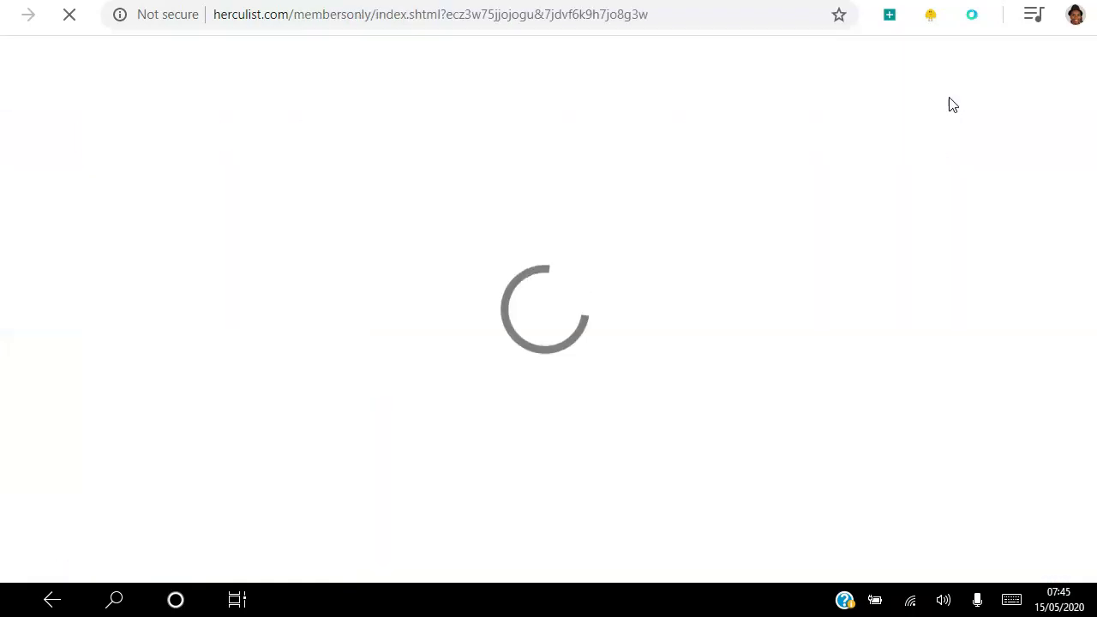
pyautogui.click(843, 294)
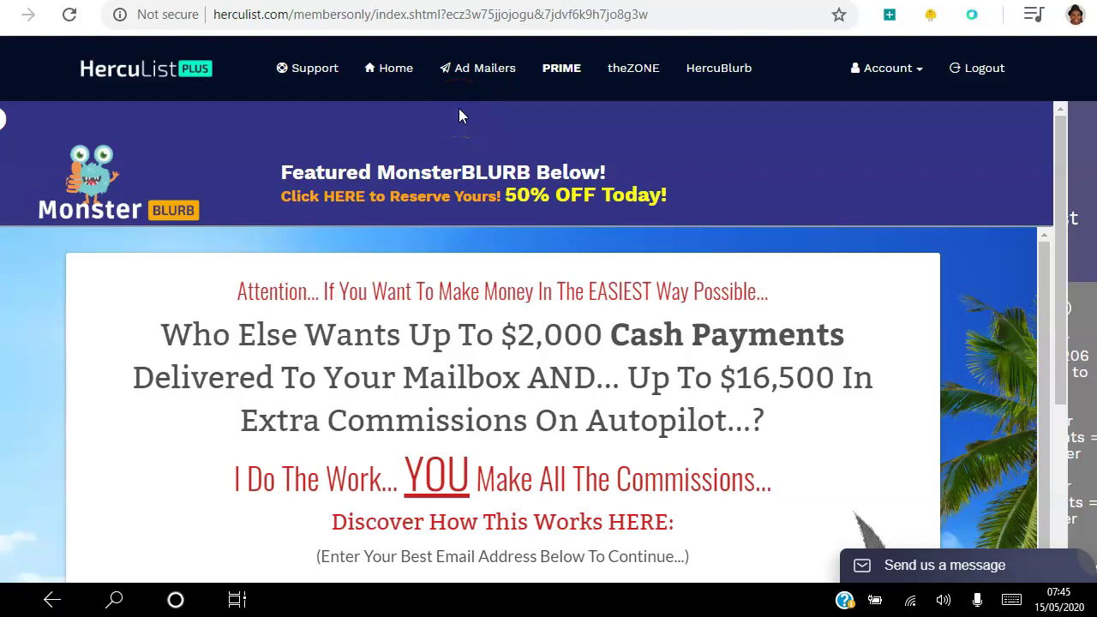
# - Reload the members home page, close the PowerBlurb popup and scroll down to theZONE section
pyautogui.click(394, 76)
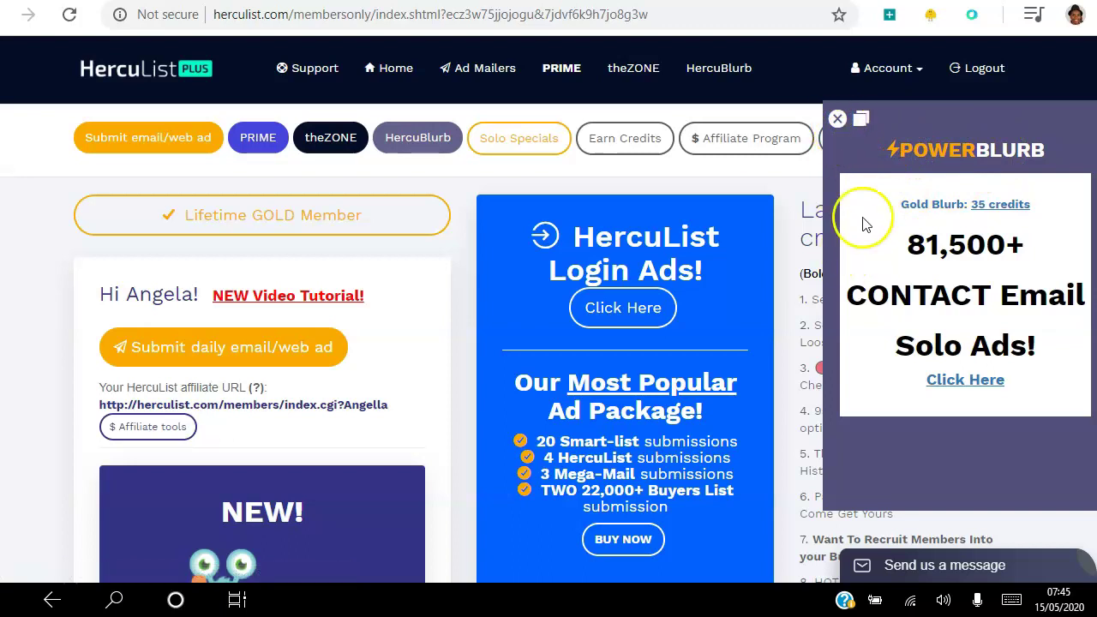
pyautogui.click(838, 120)
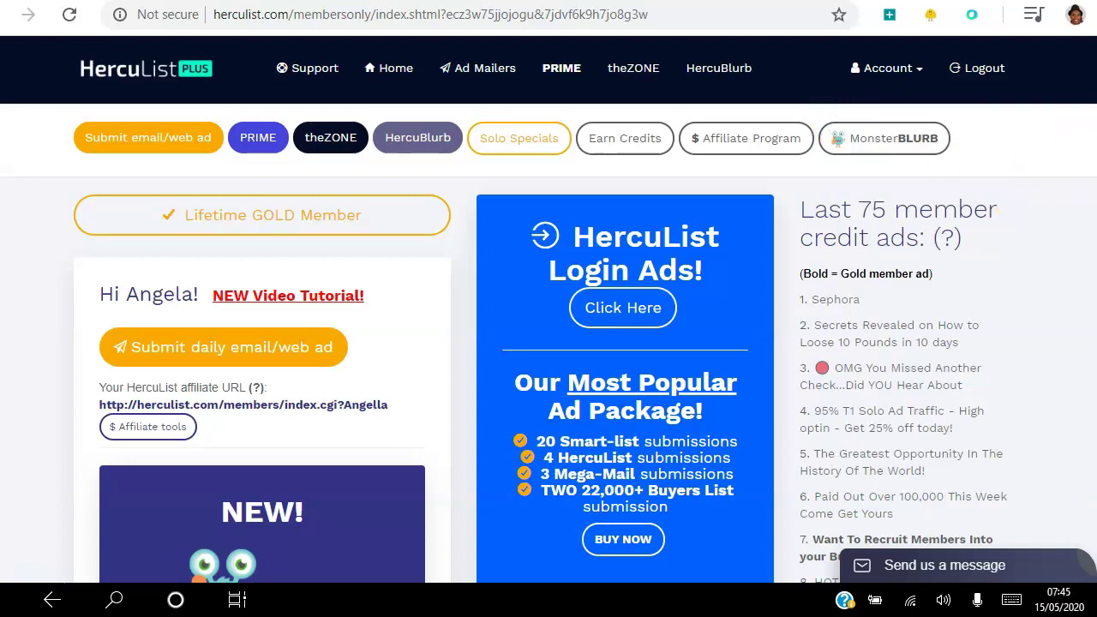
pyautogui.scroll(-13, 548, 314)
pyautogui.scroll(-4, 549, 308)
pyautogui.scroll(10, 548, 308)
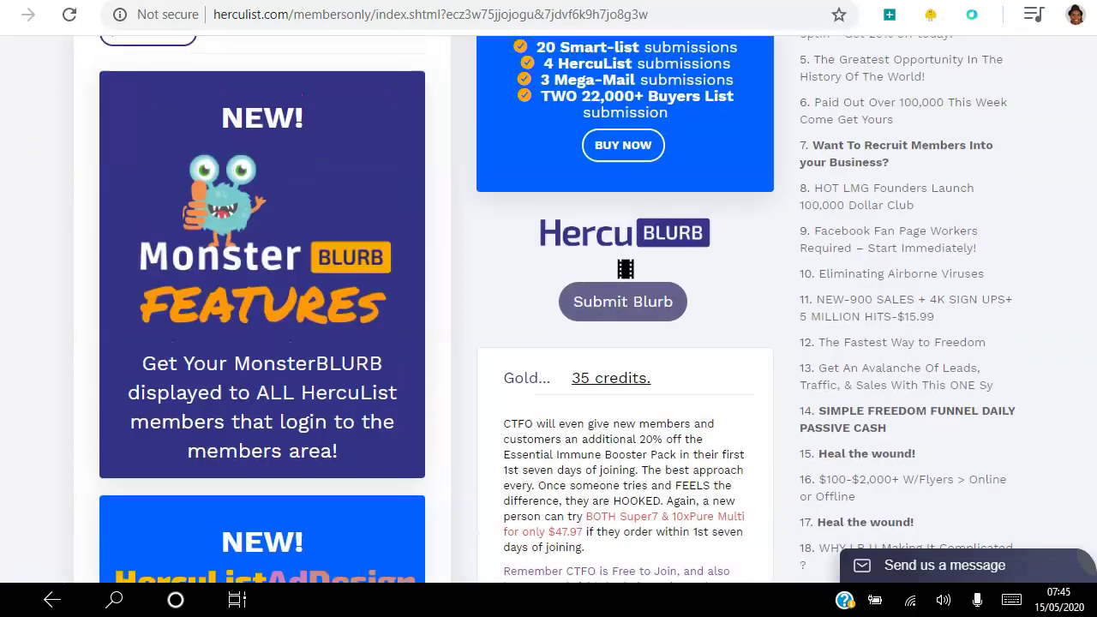
pyautogui.scroll(5, 200, 163)
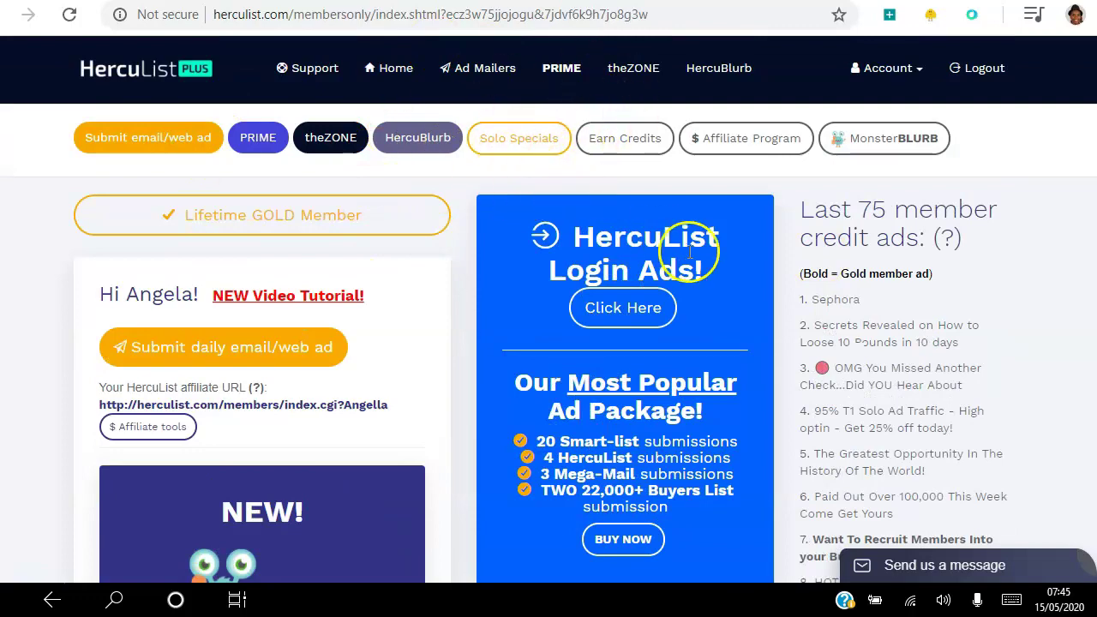
pyautogui.scroll(-3, 690, 251)
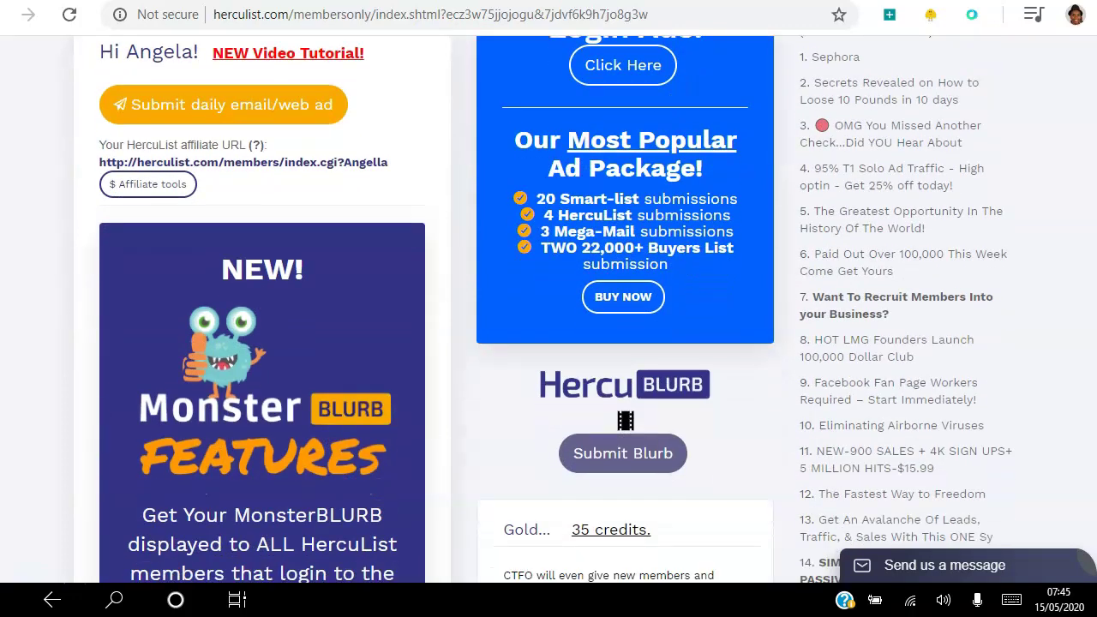
pyautogui.scroll(-15, 549, 309)
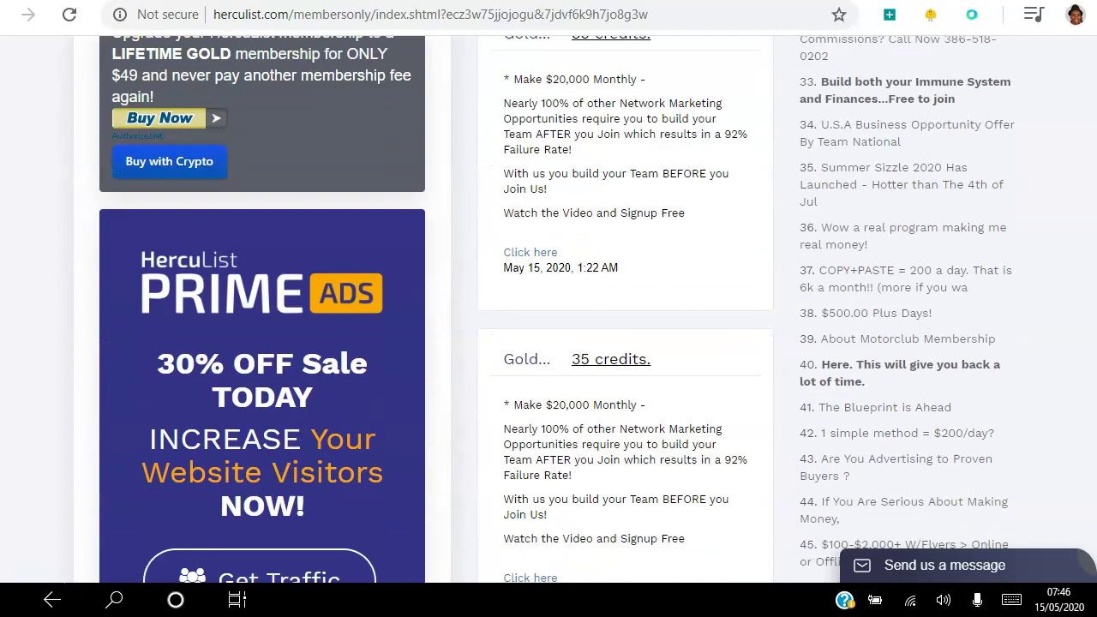
pyautogui.scroll(-10, 548, 309)
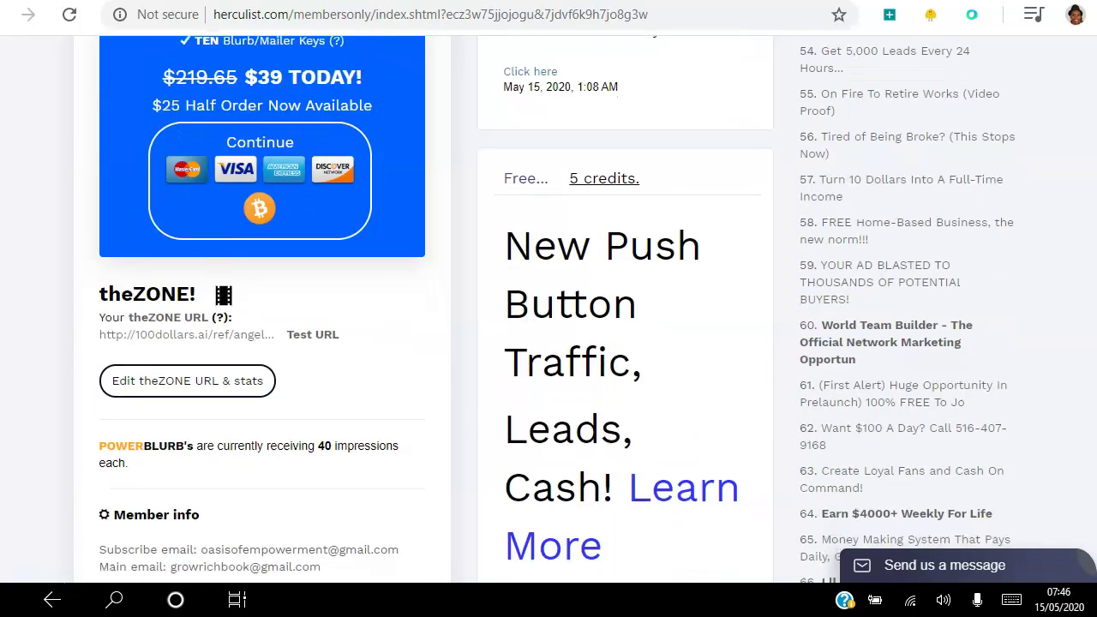
pyautogui.scroll(-1, 549, 309)
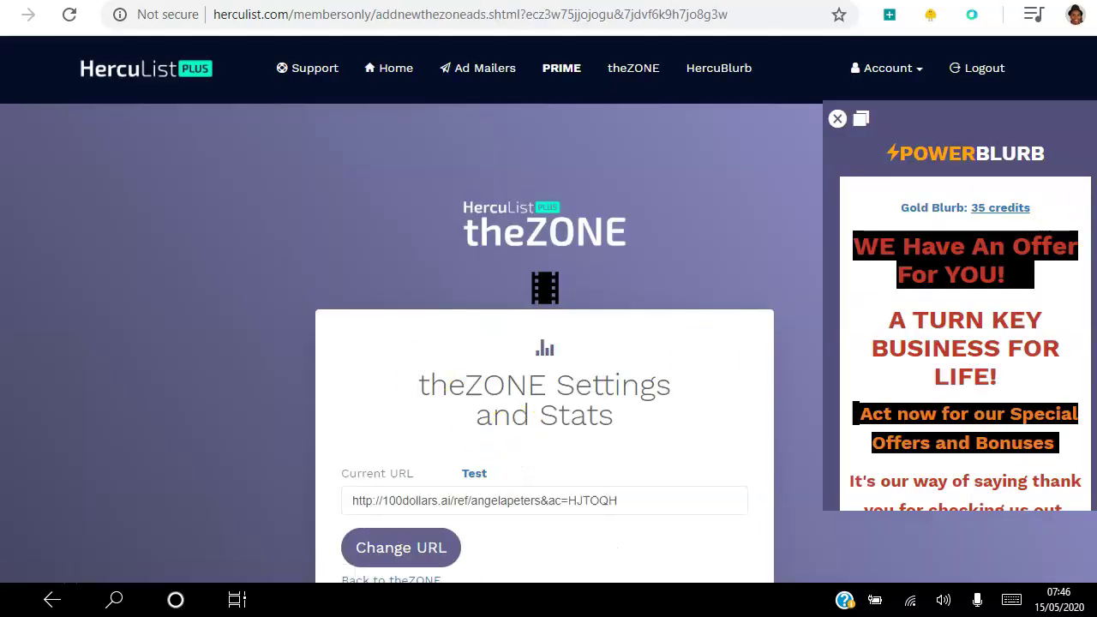
# - Scroll theZONE Settings and Stats page to review the current URL and its 186 views
pyautogui.scroll(-2, 514, 377)
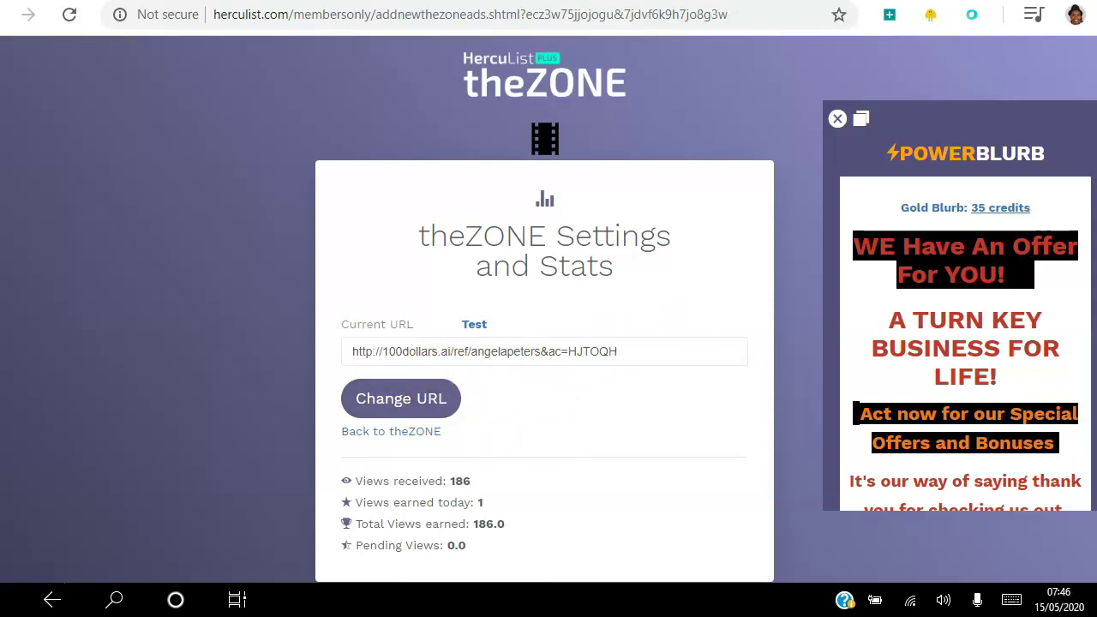
pyautogui.scroll(-1, 548, 343)
pyautogui.scroll(3, 548, 343)
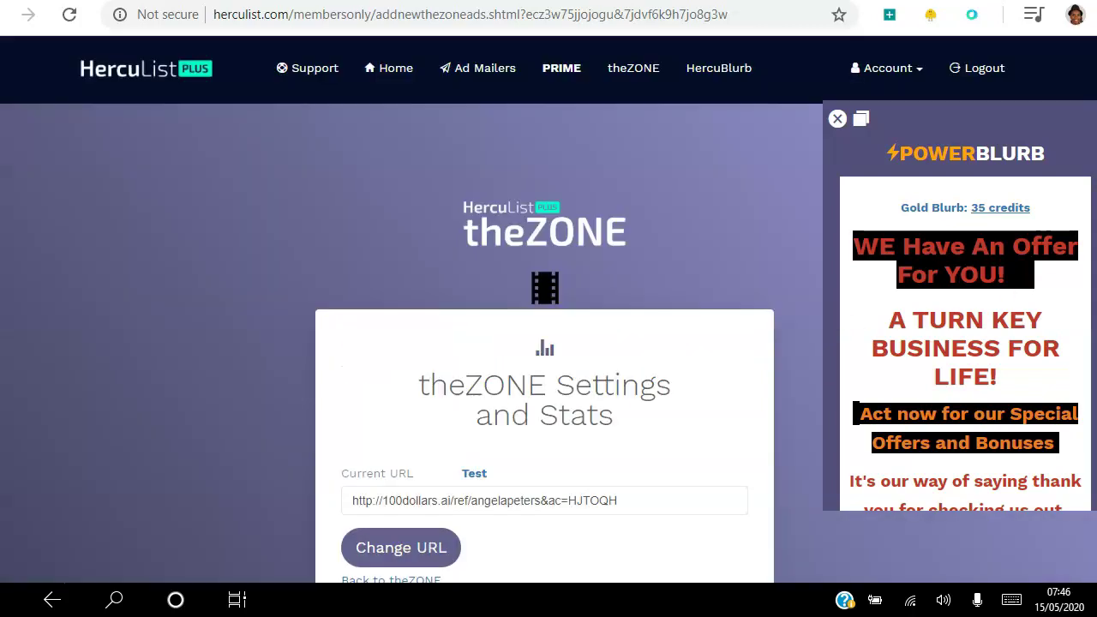
# - Return to the members home page, close the PowerBlurb popup and scroll through the dashboard
pyautogui.click(406, 70)
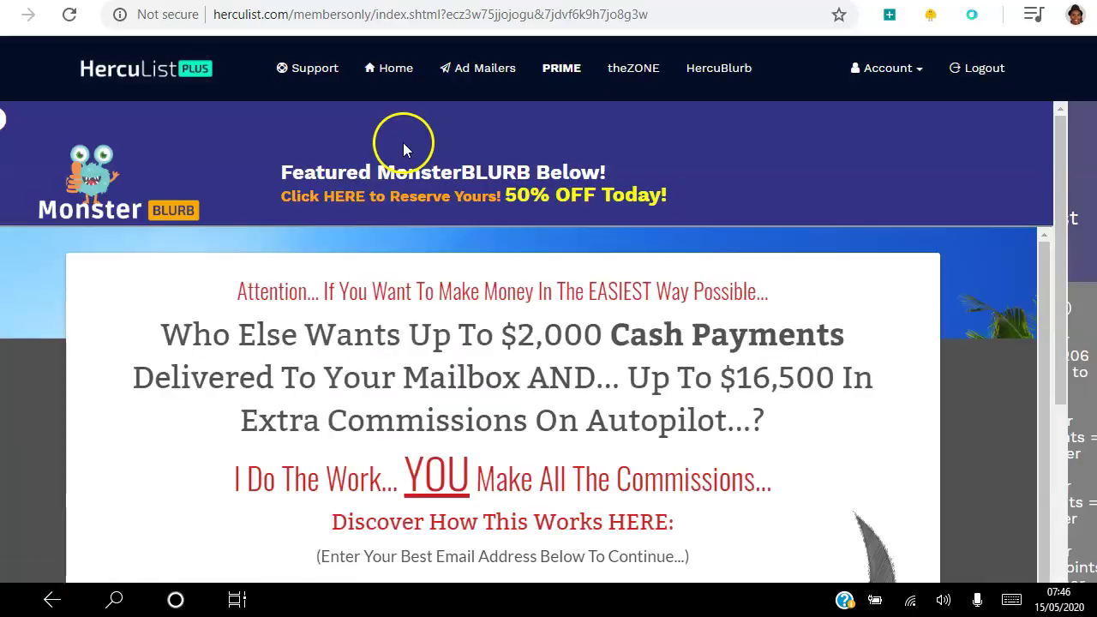
pyautogui.click(394, 79)
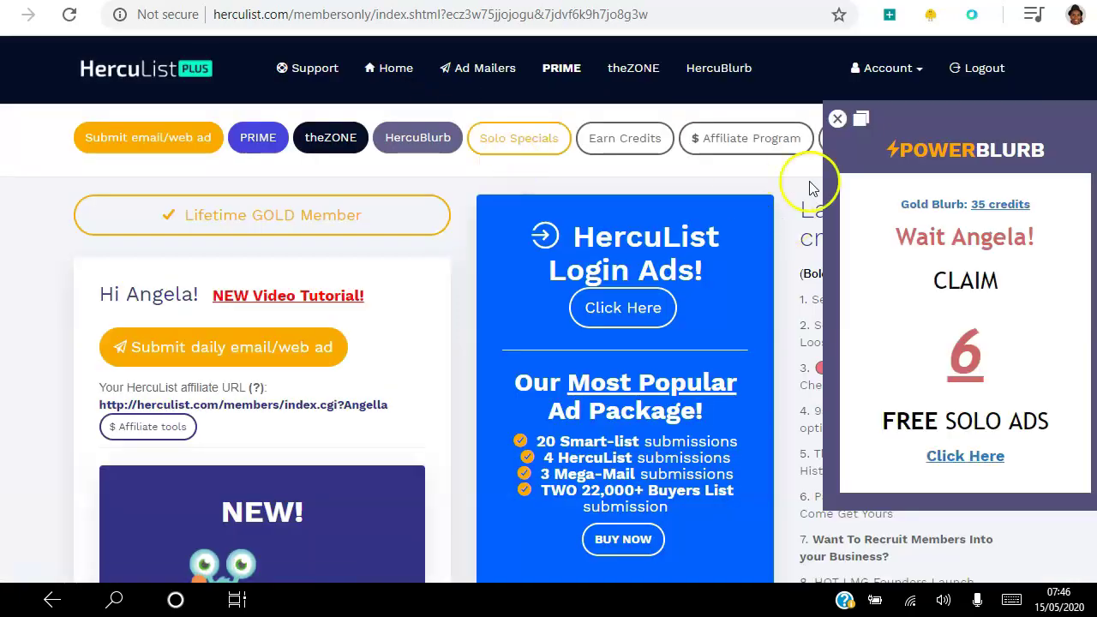
pyautogui.click(852, 118)
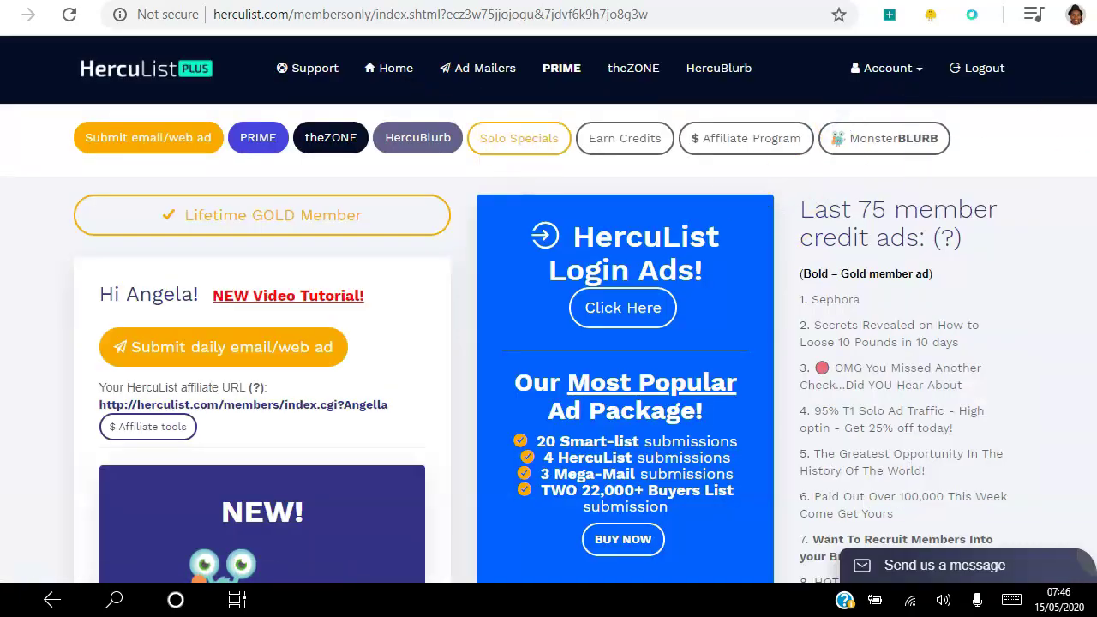
pyautogui.scroll(-20, 549, 343)
pyautogui.scroll(-9, 548, 343)
pyautogui.scroll(2, 549, 342)
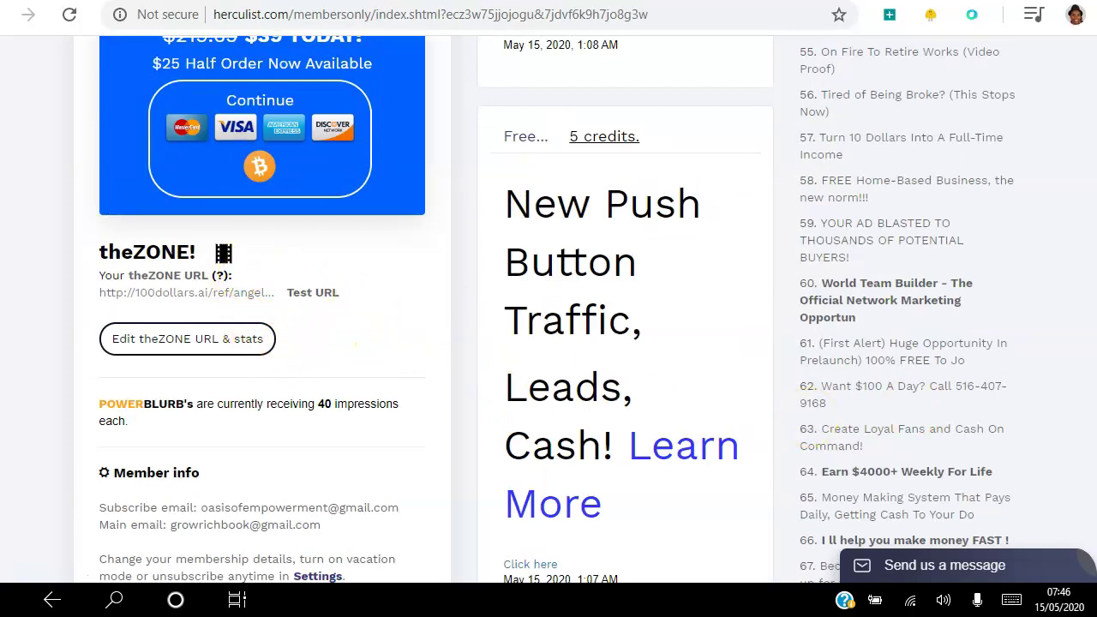
pyautogui.scroll(10, 548, 309)
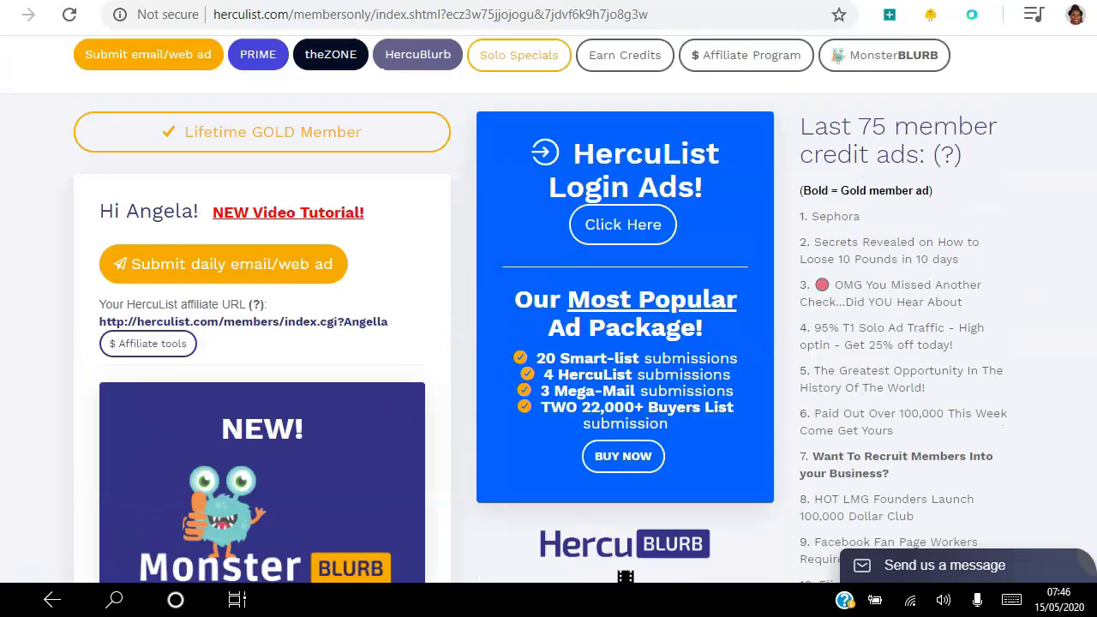
pyautogui.scroll(1, 549, 309)
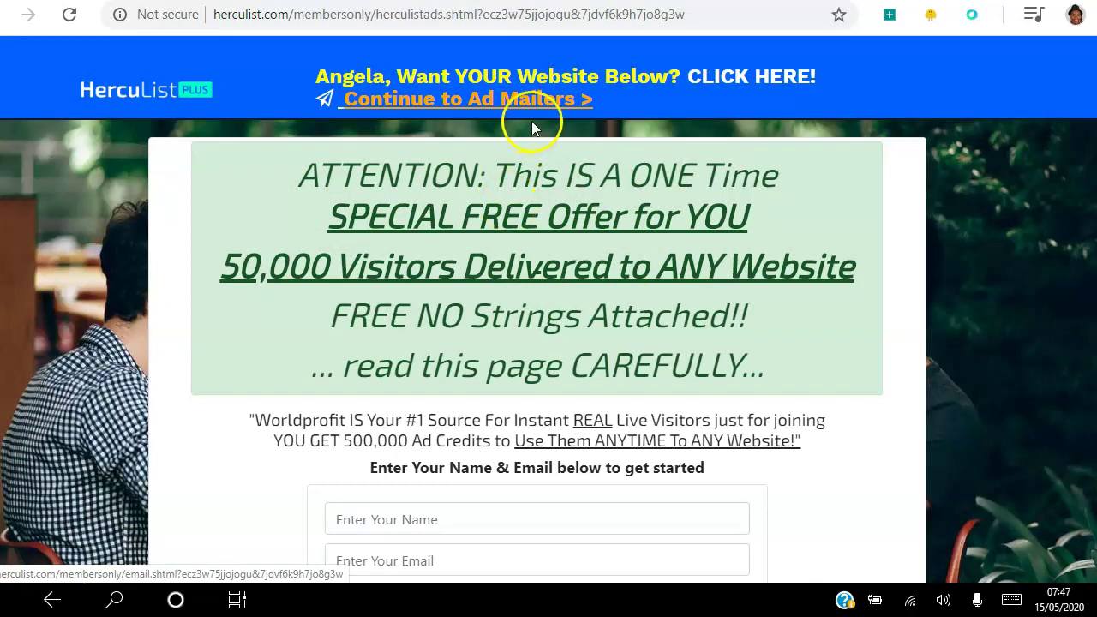
# - Continue to the empty Ad Mailers submission form, then bring up the CTFO swipe-copy emails page
pyautogui.click(534, 103)
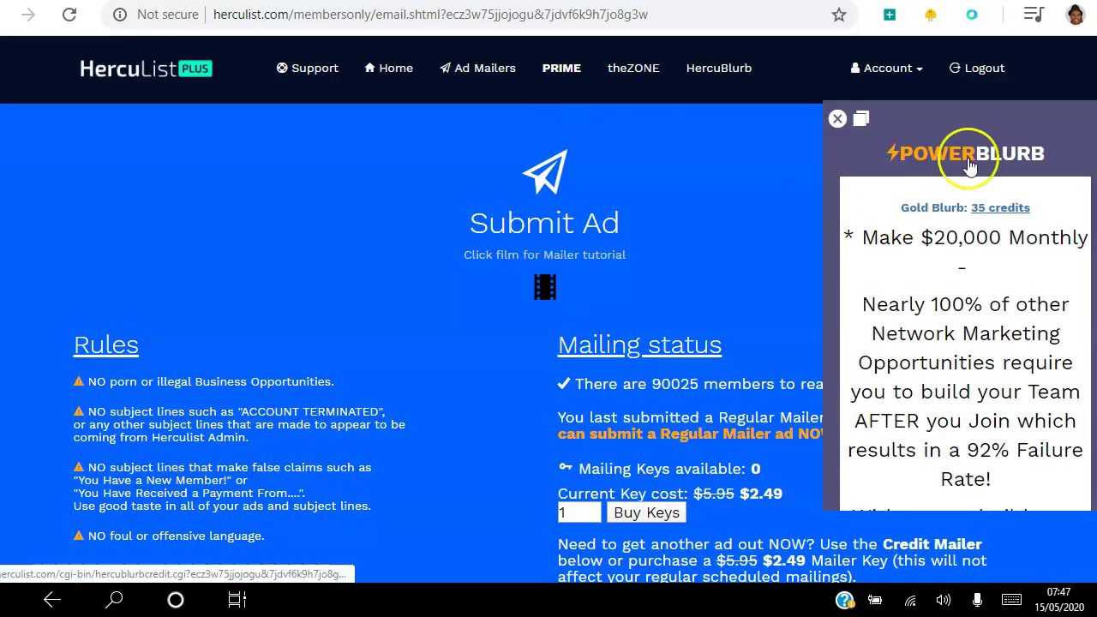
pyautogui.scroll(-4, 534, 108)
pyautogui.scroll(2, 514, 309)
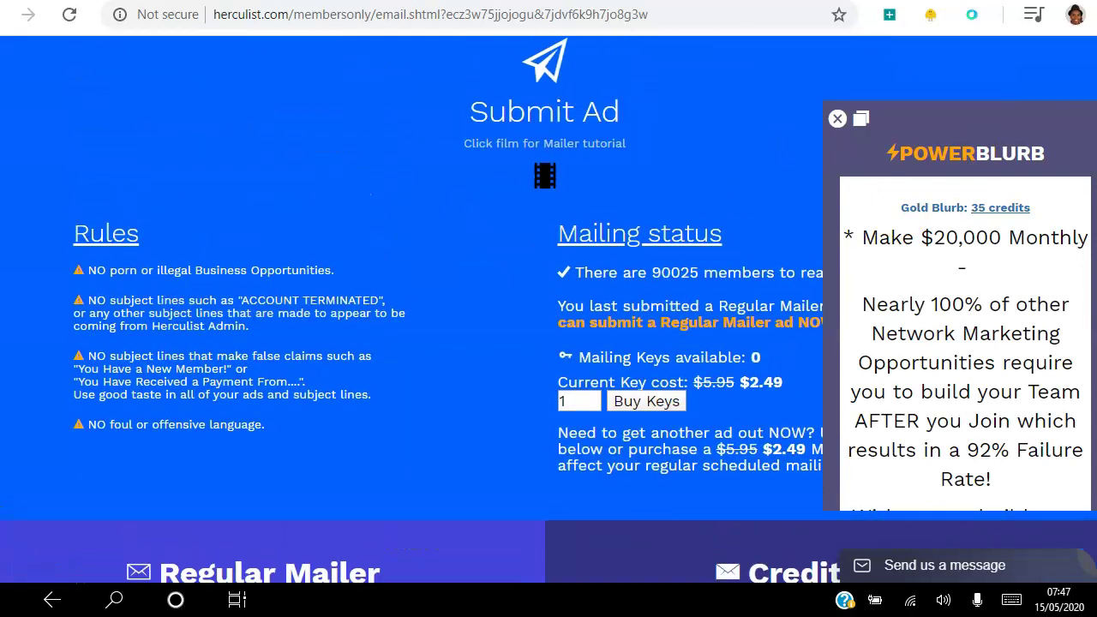
pyautogui.click(838, 120)
pyautogui.scroll(-8, 548, 309)
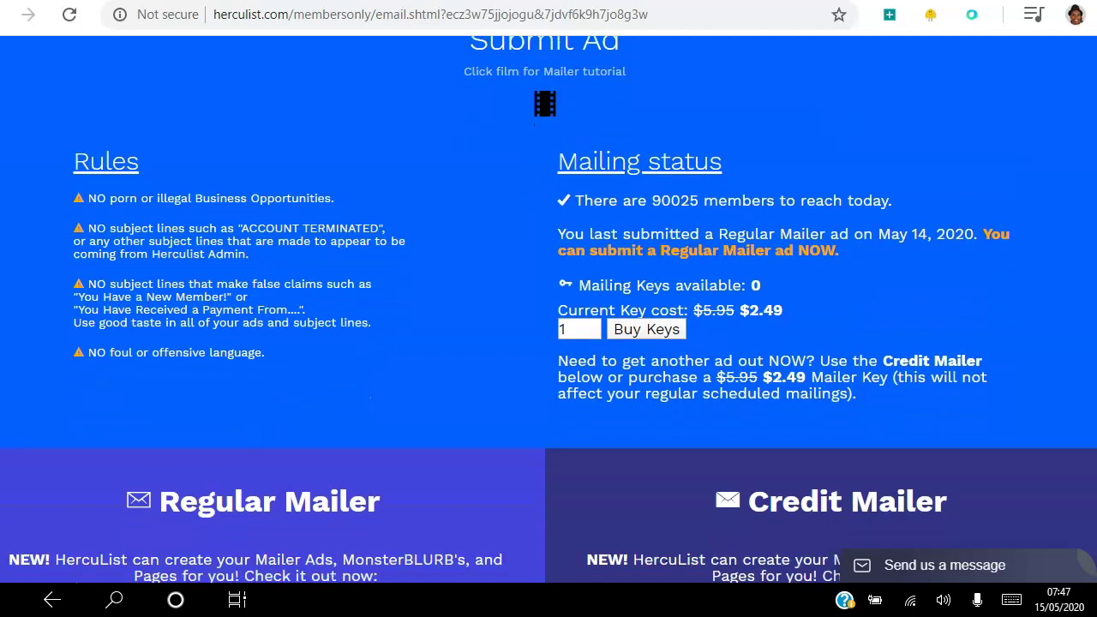
pyautogui.scroll(-2, 549, 309)
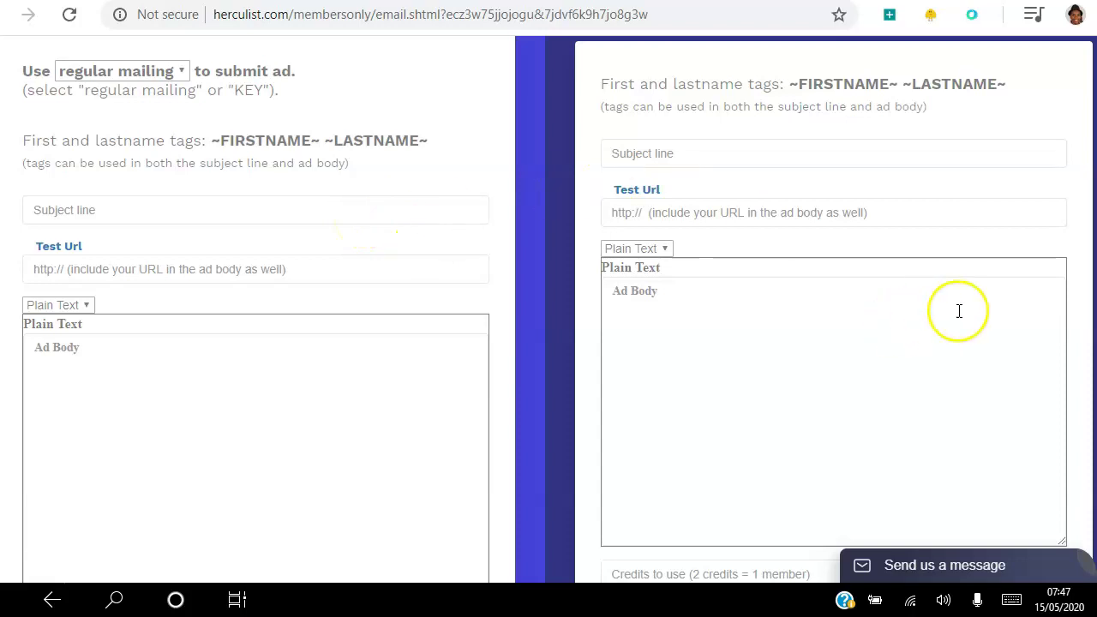
pyautogui.scroll(-3, 831, 403)
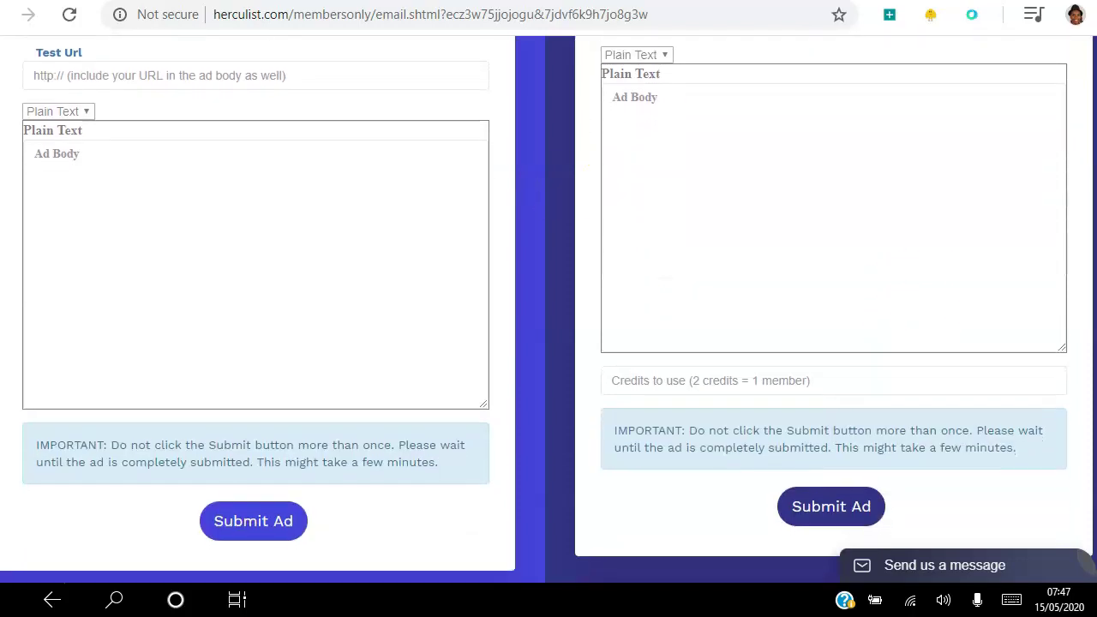
pyautogui.scroll(3, 832, 403)
pyautogui.scroll(-1, 831, 403)
pyautogui.scroll(2, 831, 403)
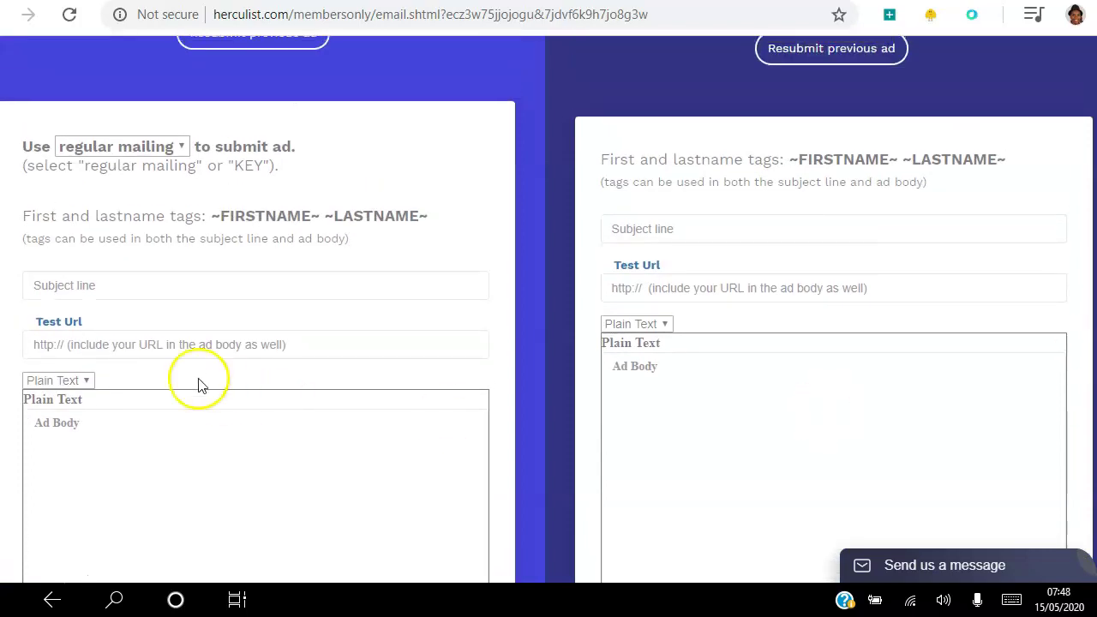
pyautogui.click(156, 286)
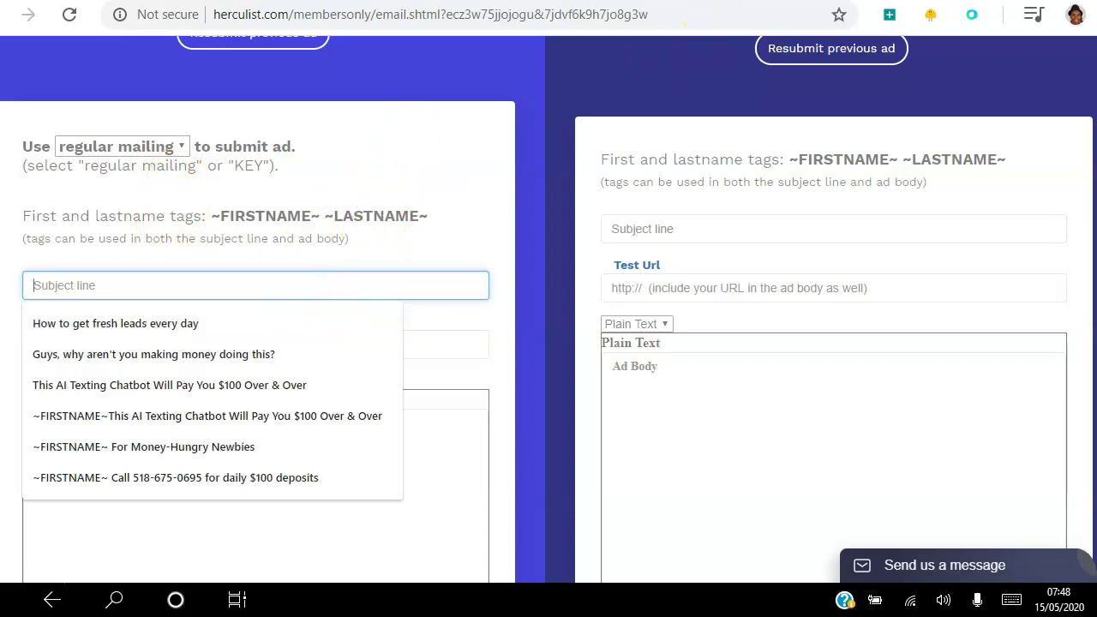
pyautogui.hotkey('ctrl', 'Tab')
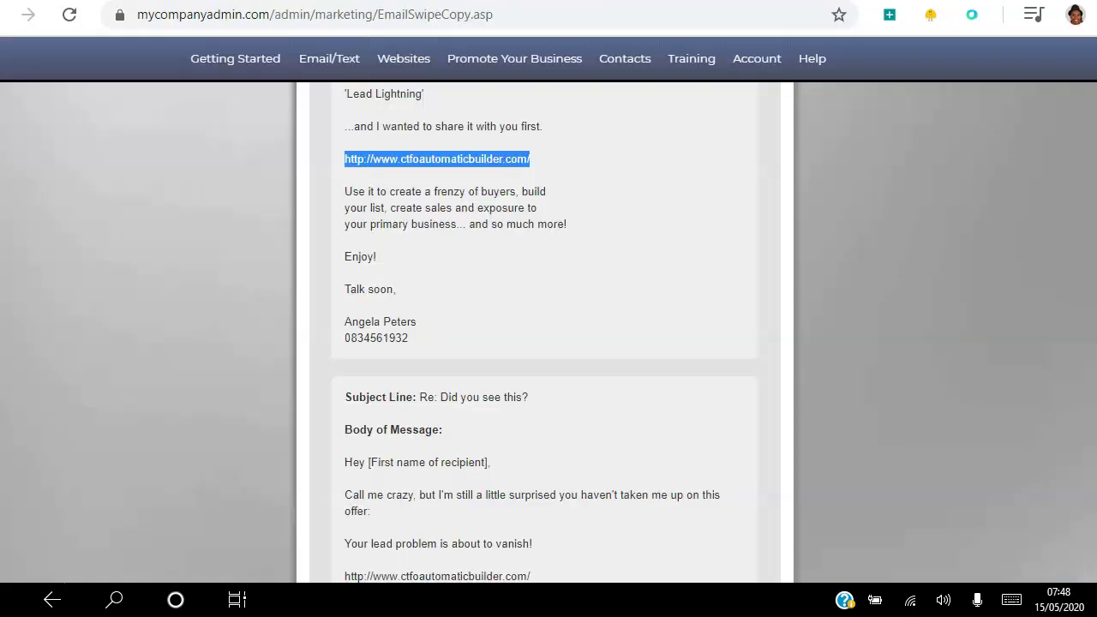
# - Copy the 'Did you see this?' subject line from the CTFO swipe page and return to HercuList
pyautogui.scroll(10, 544, 335)
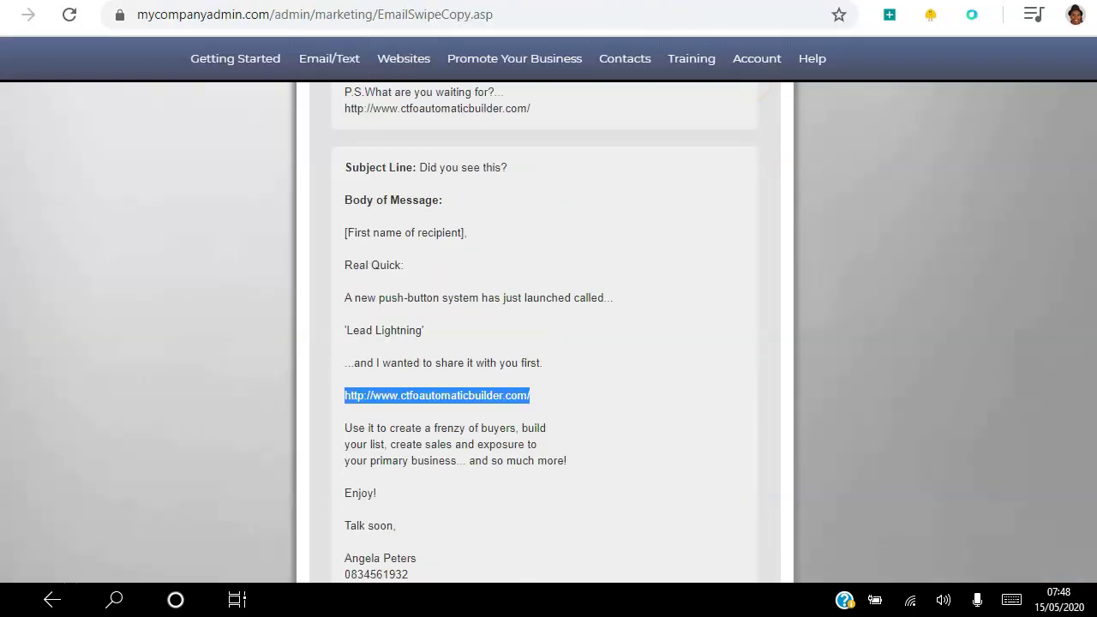
pyautogui.scroll(-4, 545, 334)
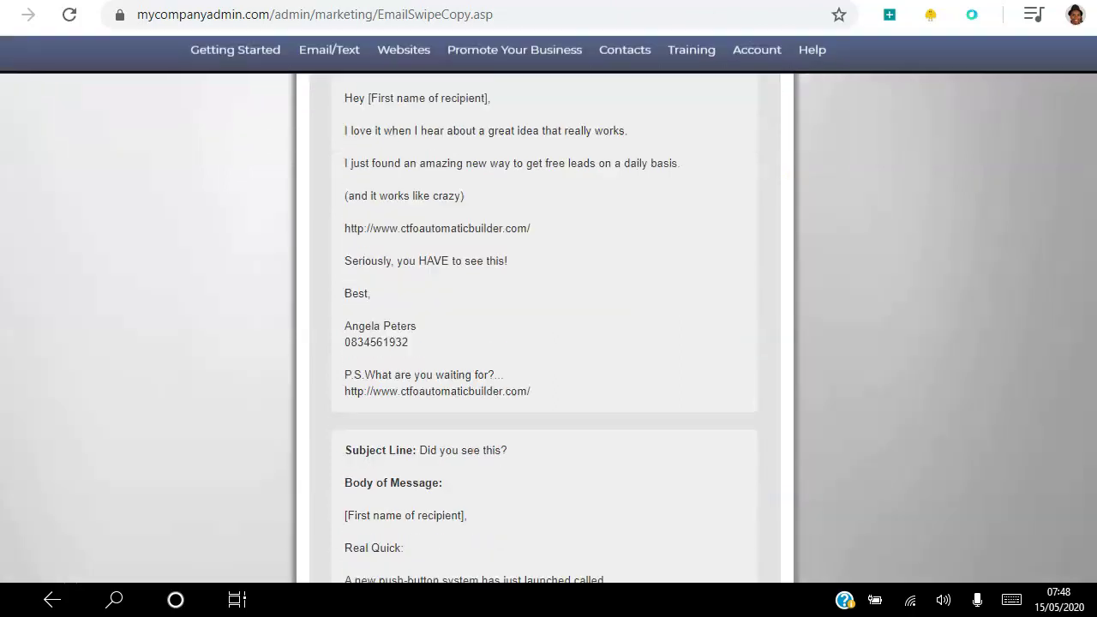
pyautogui.moveTo(510, 324); pyautogui.dragTo(440, 314)
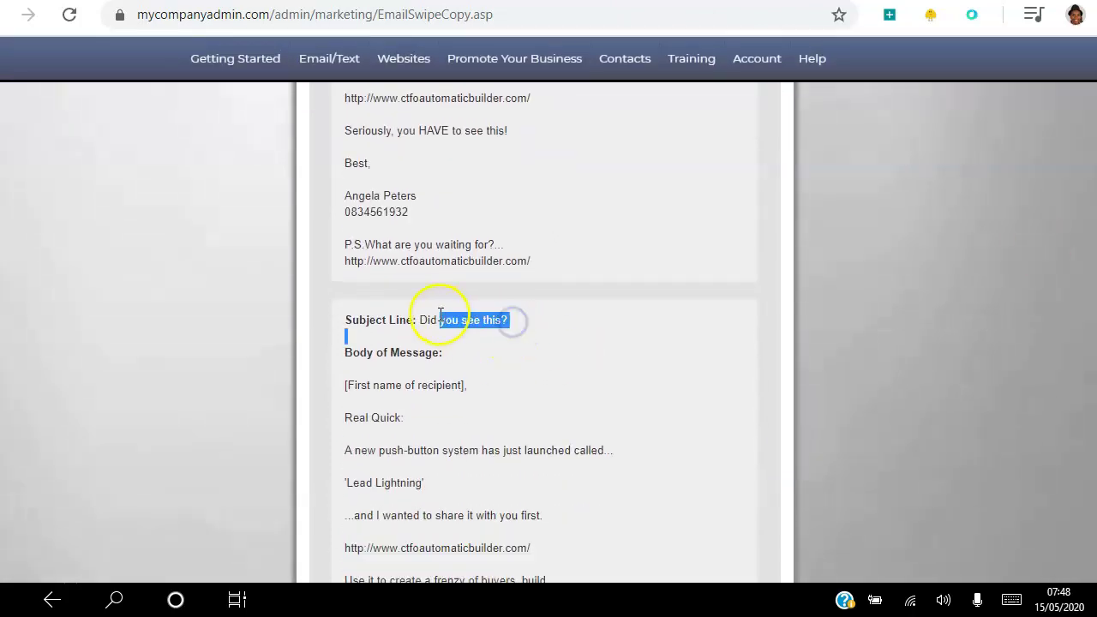
pyautogui.rightClick(439, 320)
pyautogui.click(461, 331)
pyautogui.click(335, 2)
pyautogui.click(172, 285)
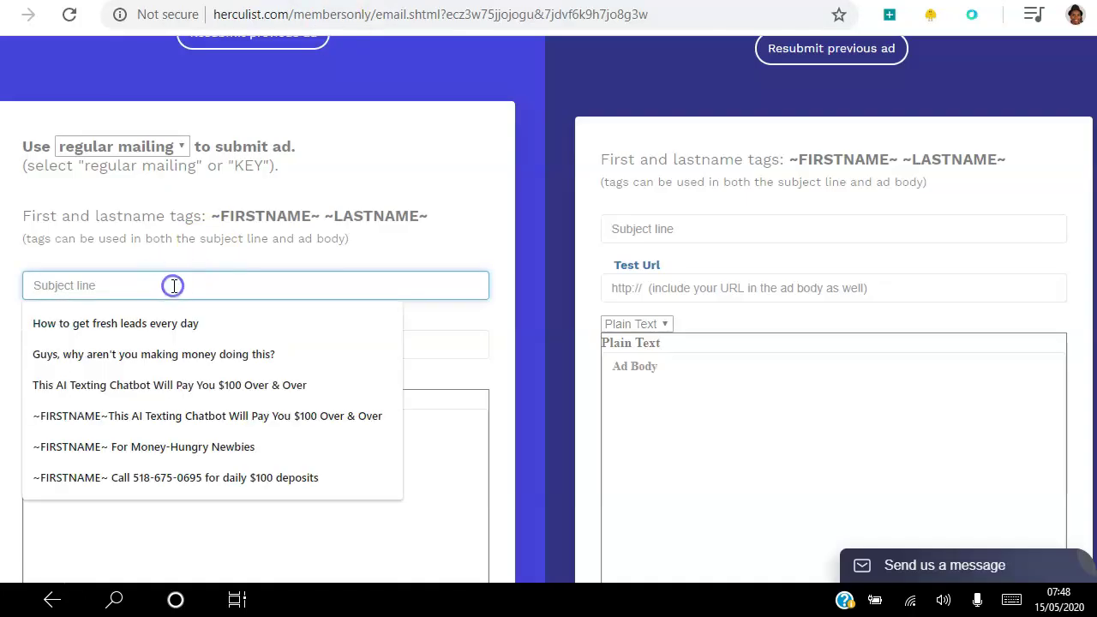
pyautogui.hotkey('ctrl', 'v')
pyautogui.click(163, 344)
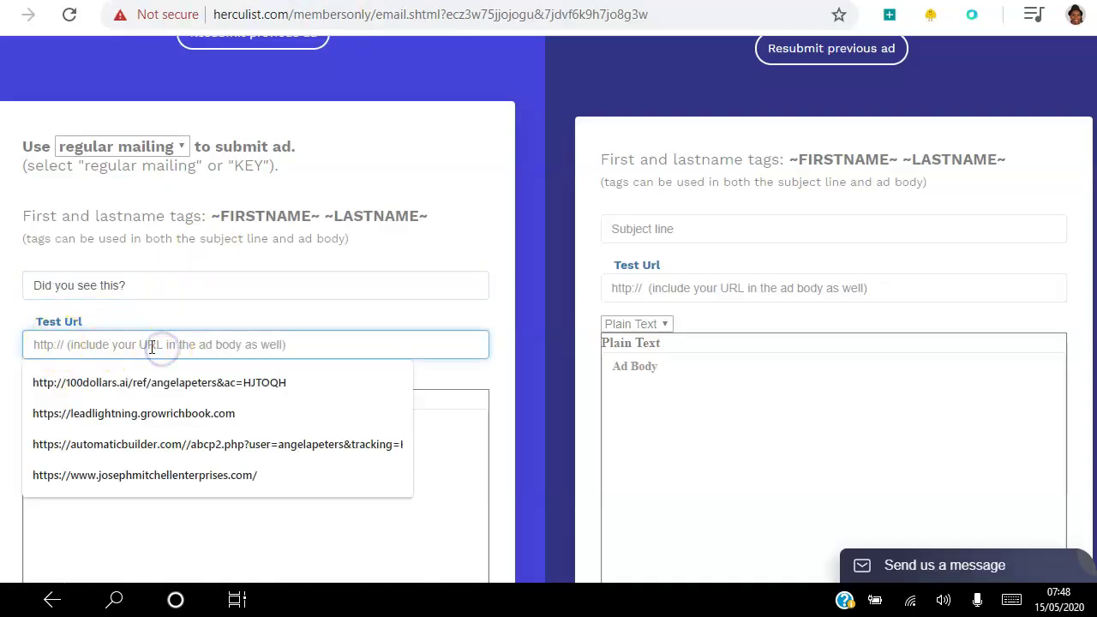
pyautogui.click(151, 420)
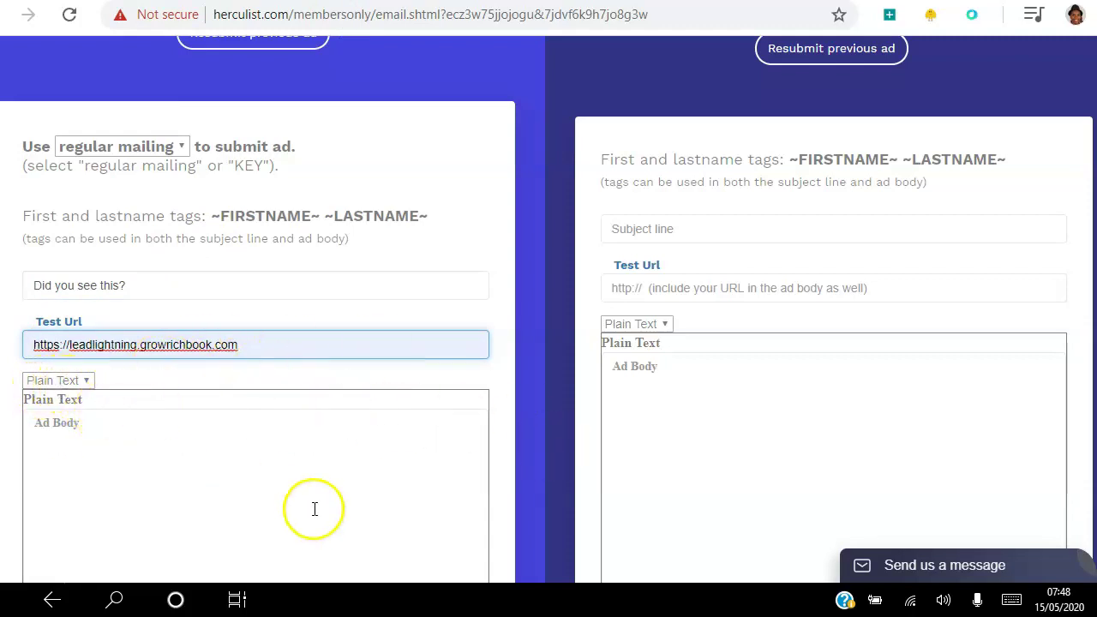
# - Set the ad body format to HTML, then go back to the CTFO swipe-copy page
pyautogui.scroll(-2, 257, 386)
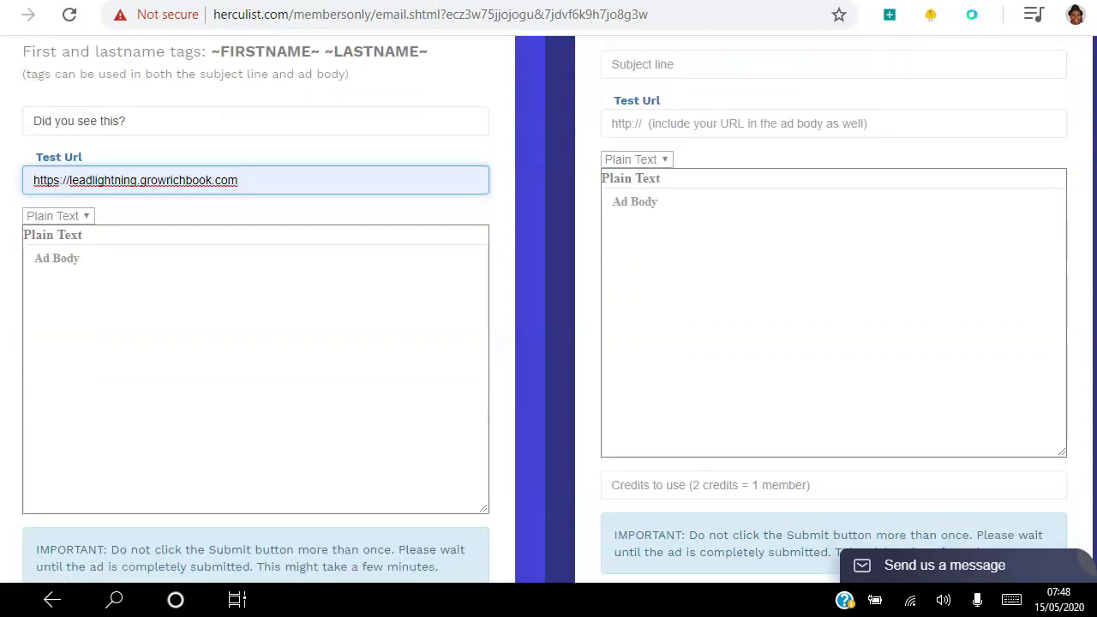
pyautogui.click(90, 217)
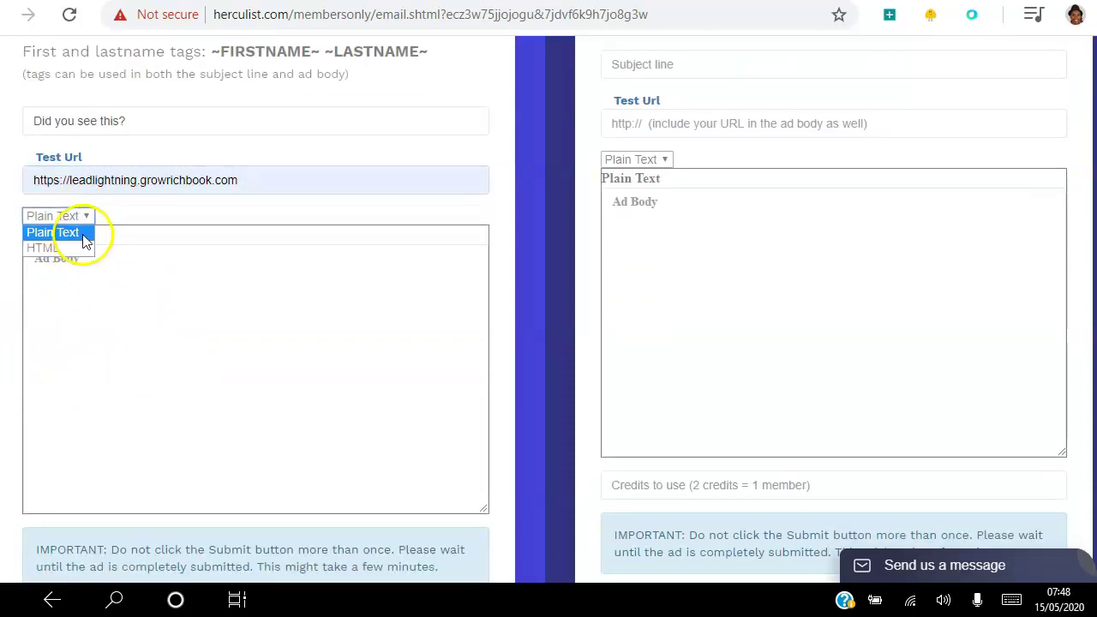
pyautogui.click(83, 236)
pyautogui.click(82, 219)
pyautogui.click(68, 244)
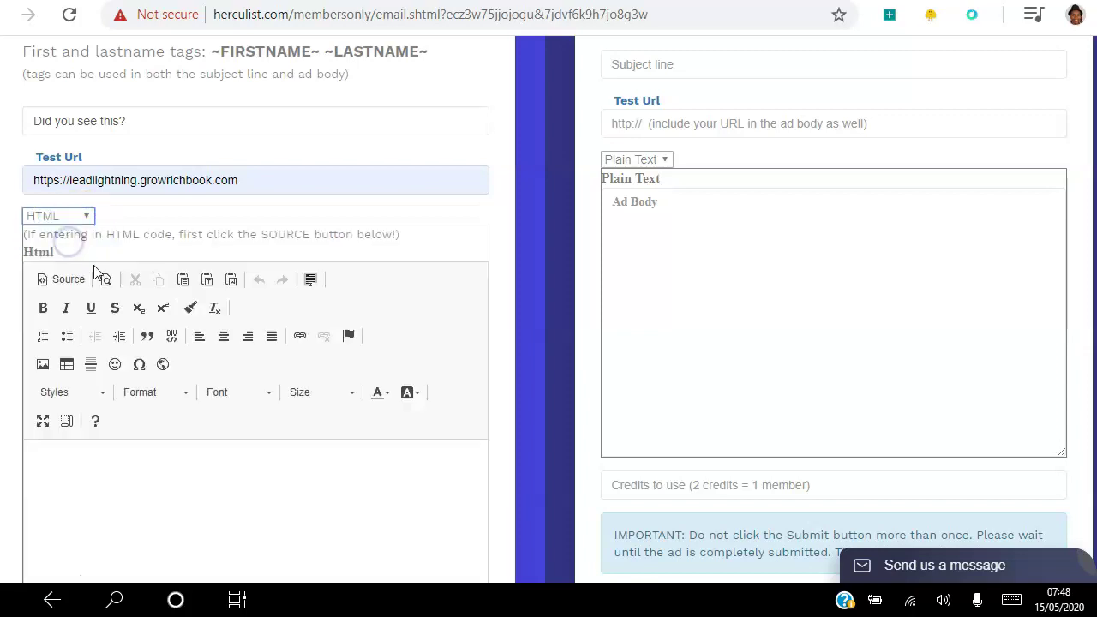
pyautogui.hotkey('alt', 'Tab')
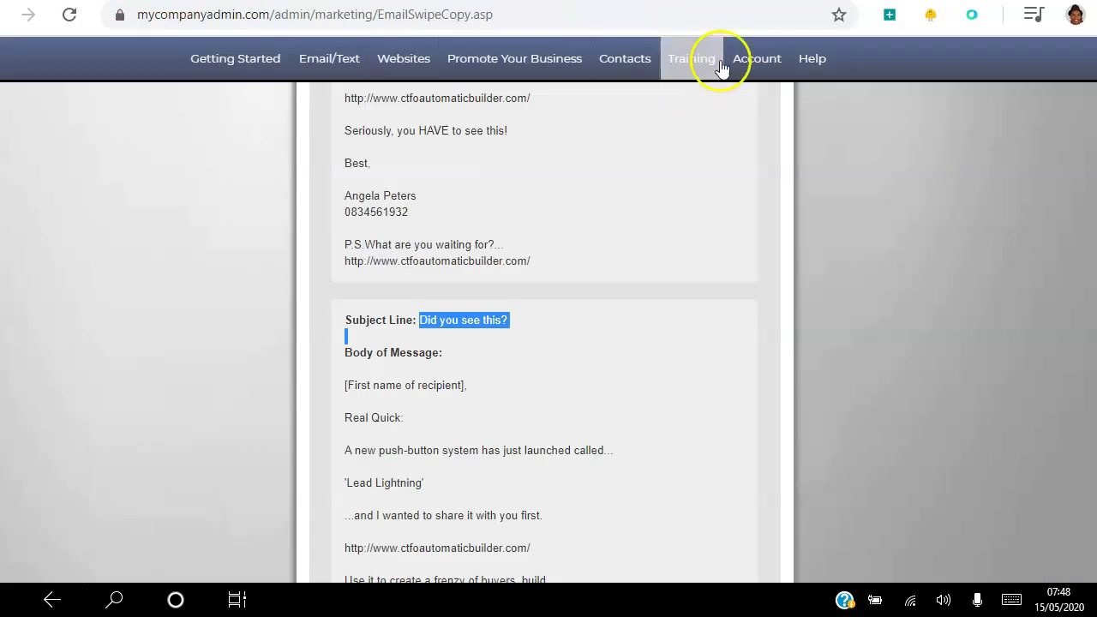
# - Copy the email body from 'Real Quick:' to the signature and return to the HercuList form
pyautogui.scroll(-1, 544, 325)
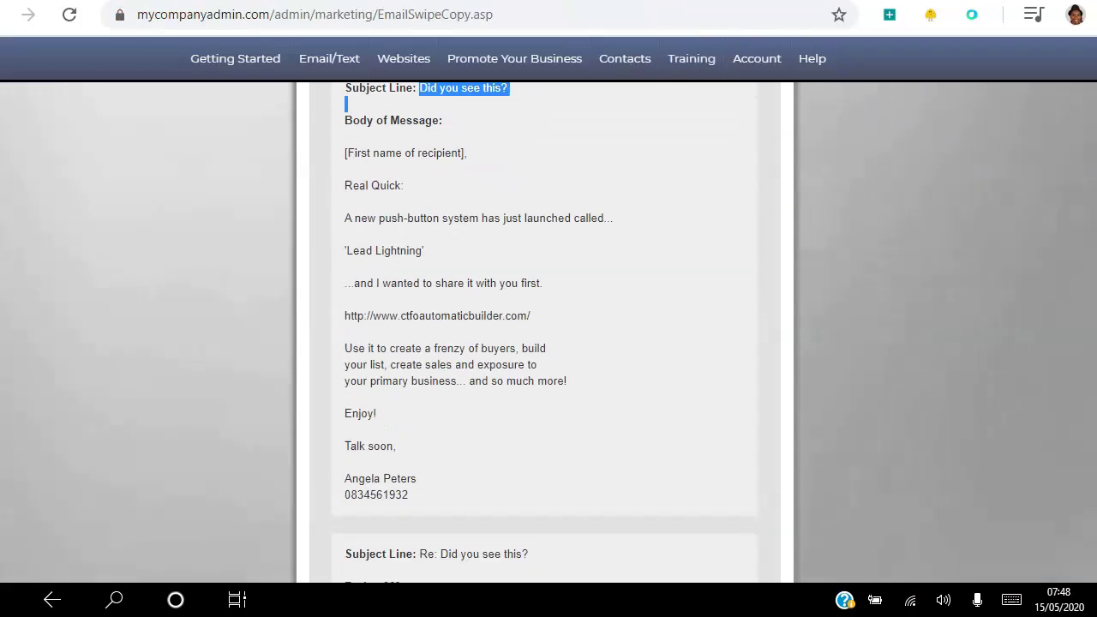
pyautogui.click(426, 488)
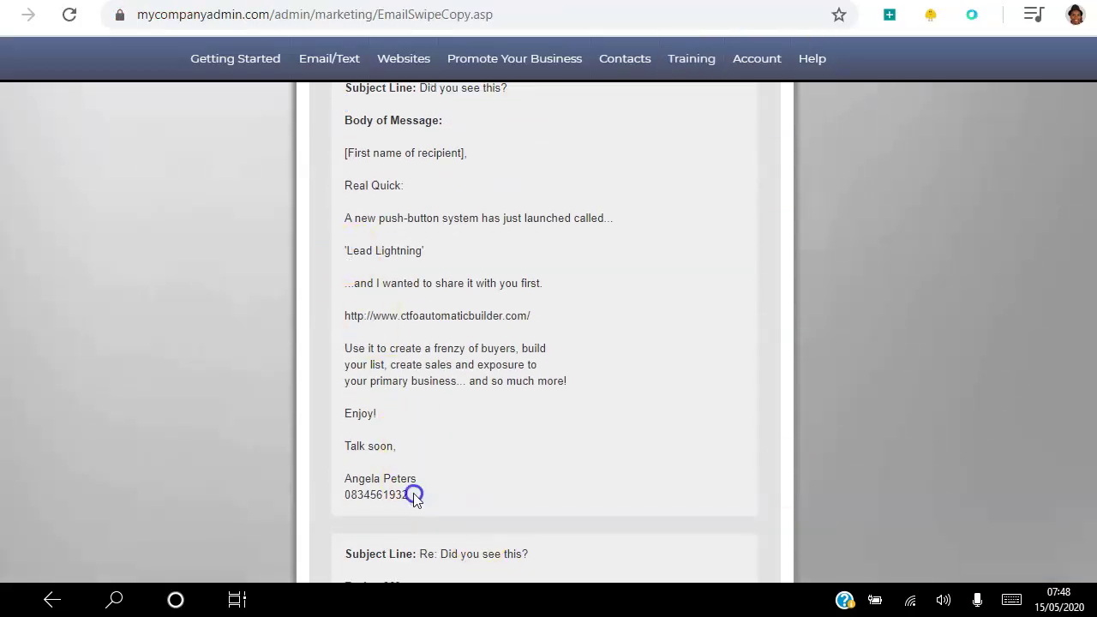
pyautogui.moveTo(413, 497); pyautogui.dragTo(351, 178)
pyautogui.rightClick(352, 189)
pyautogui.click(378, 190)
pyautogui.hotkey('alt', 'Tab')
# - Paste the swipe email into the HTML ad body and place the caret above 'Real Quick:' for a 'Hey' greeting
pyautogui.click(166, 467)
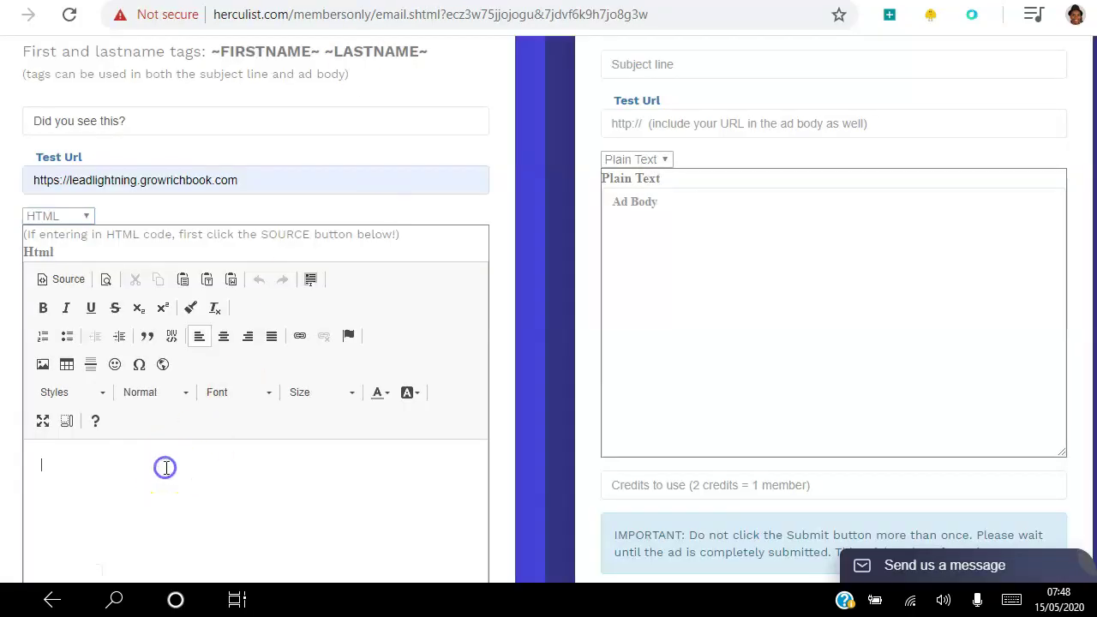
pyautogui.hotkey('ctrl', 'v')
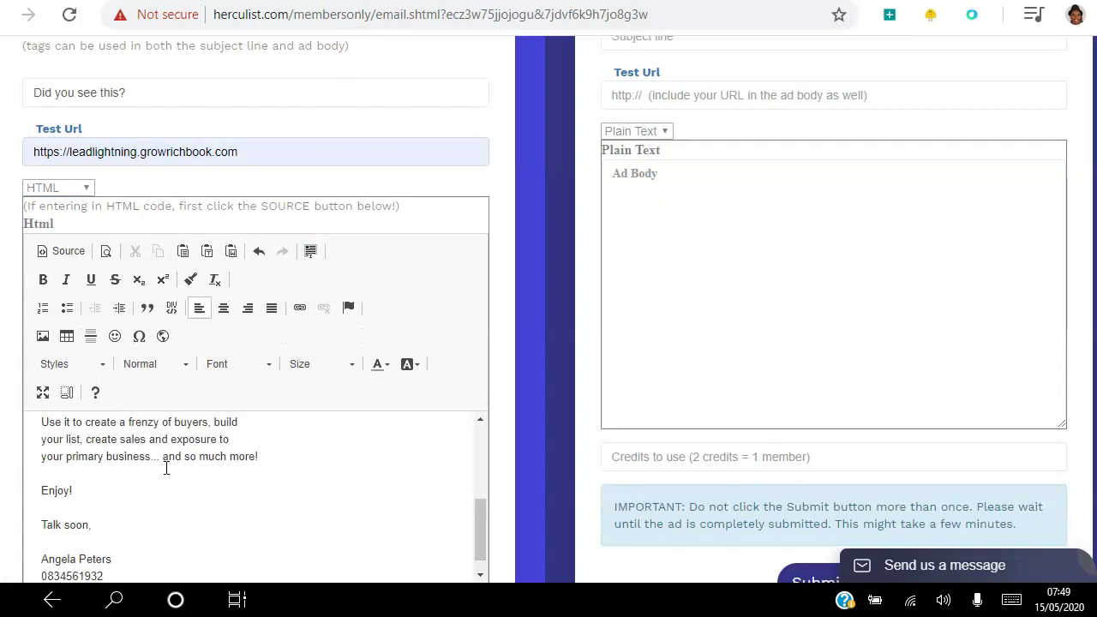
pyautogui.moveTo(480, 506); pyautogui.dragTo(480, 432)
pyautogui.click(57, 422)
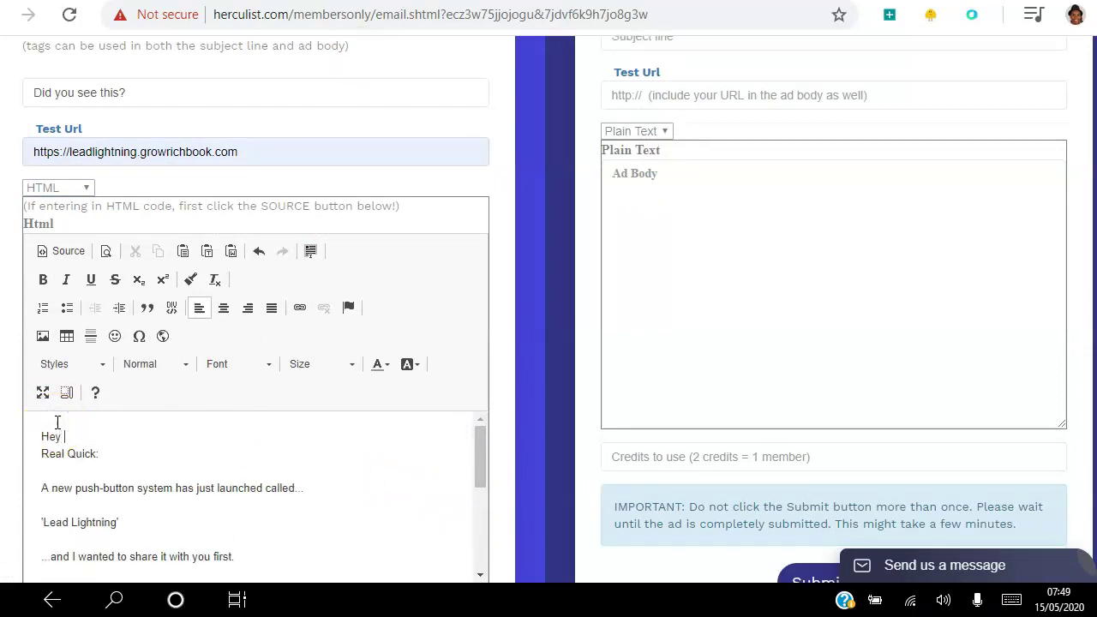
# - Copy the ~FIRSTNAME~ tag to the start of the subject so it reads '~FIRSTNAME~ Did you see this?'
pyautogui.scroll(1, 1093, 347)
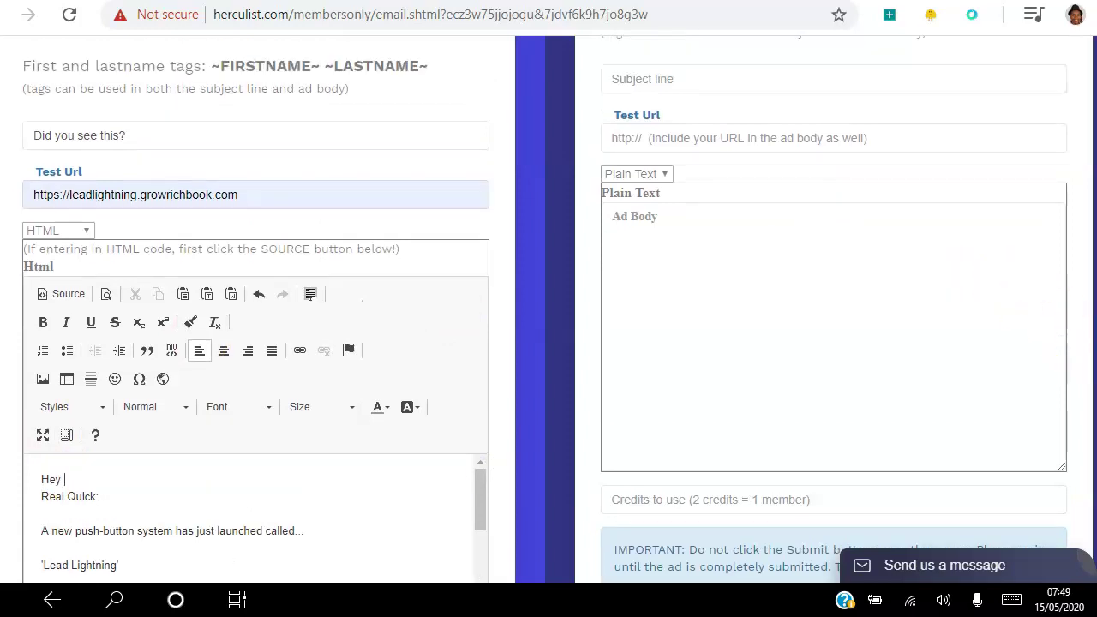
pyautogui.scroll(2, 1093, 347)
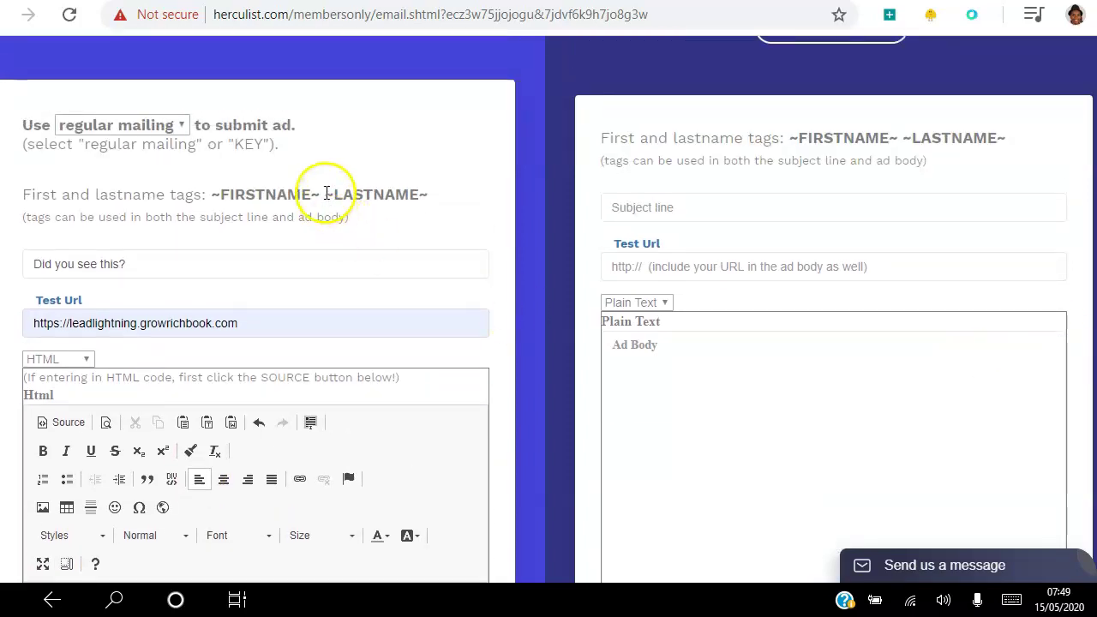
pyautogui.moveTo(320, 189); pyautogui.dragTo(261, 182)
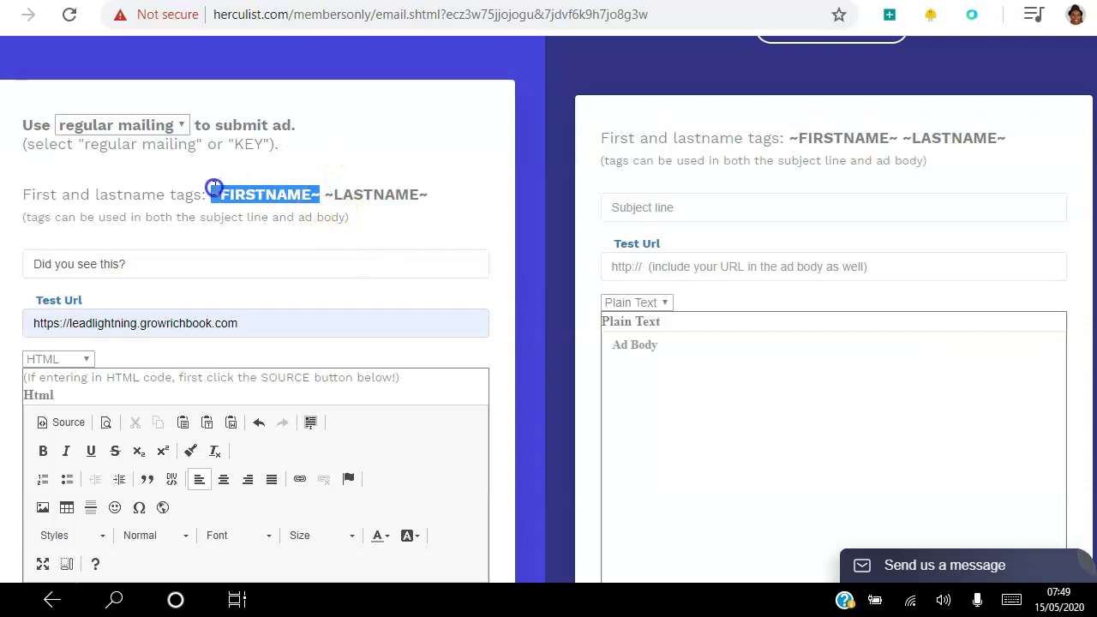
pyautogui.rightClick(229, 189)
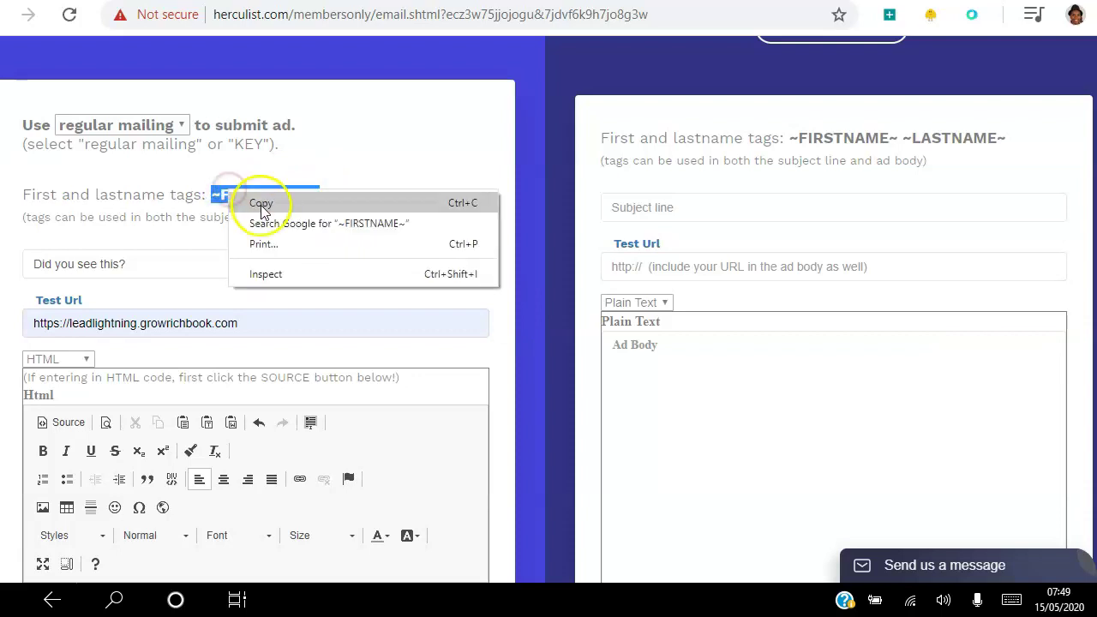
pyautogui.click(261, 203)
pyautogui.click(77, 273)
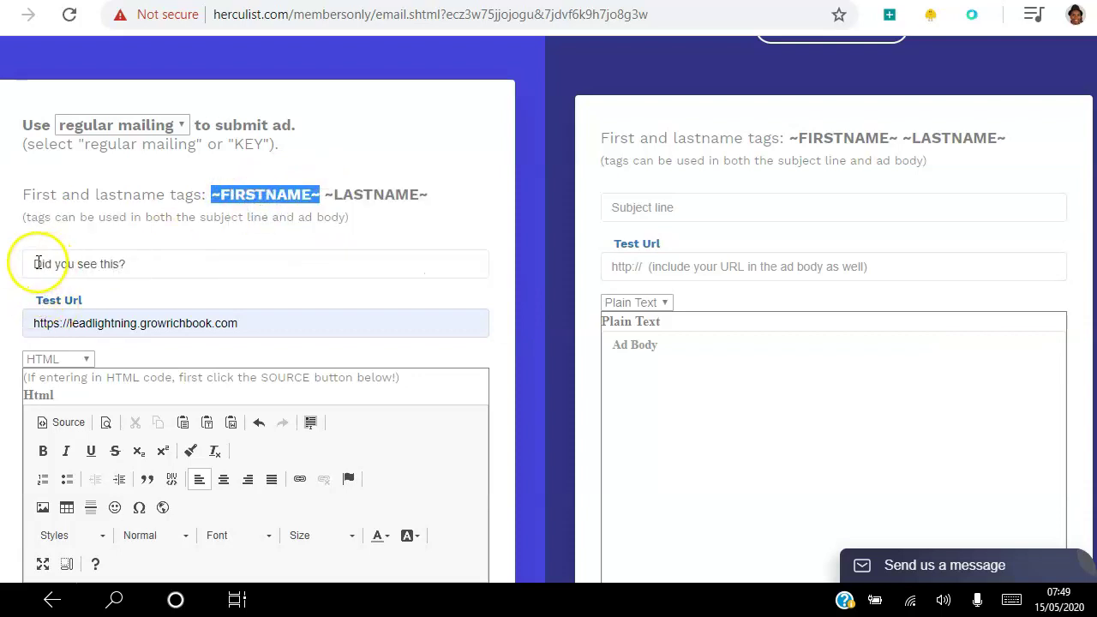
pyautogui.click(37, 263)
pyautogui.hotkey('ctrl', 'v')
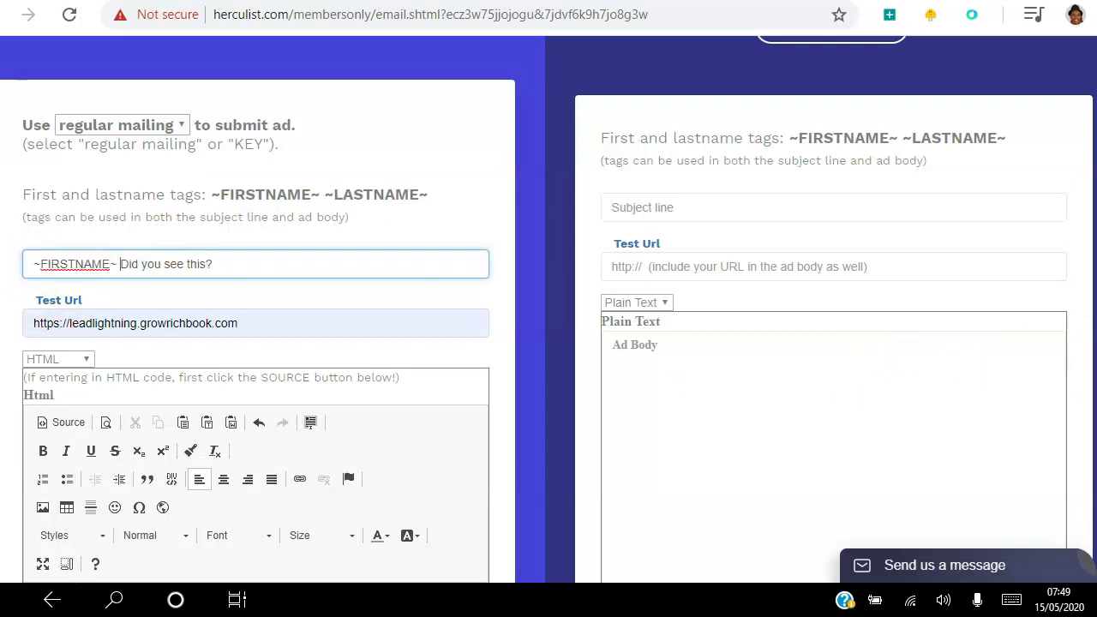
pyautogui.scroll(-4, 311, 400)
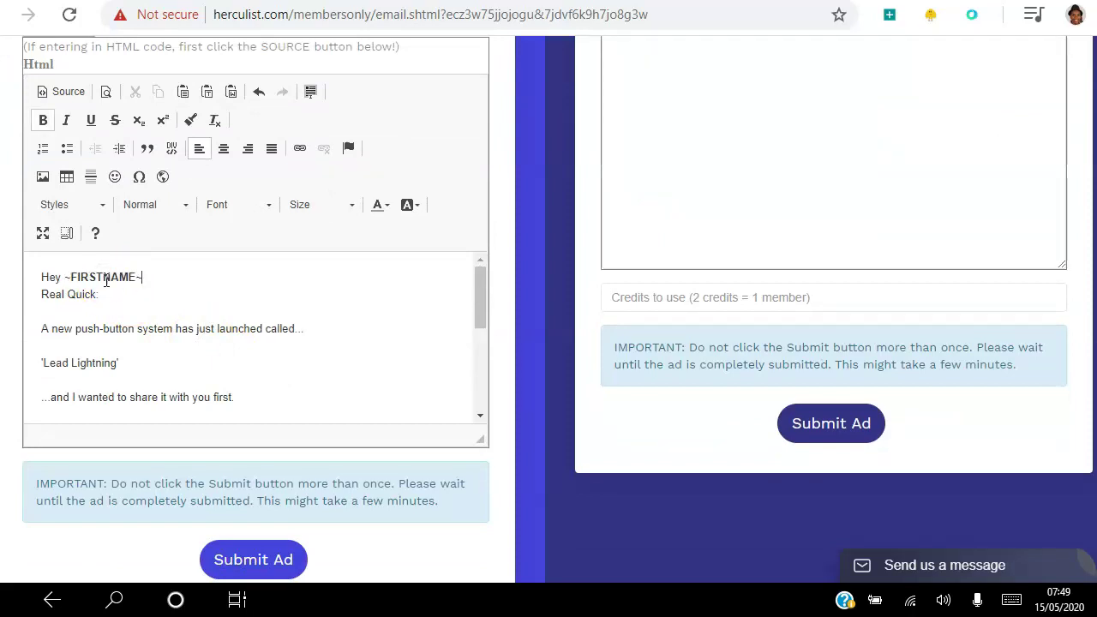
# - Add a blank line after the greeting and bold the 'A new push-button system has just launched' line
pyautogui.press('Return')
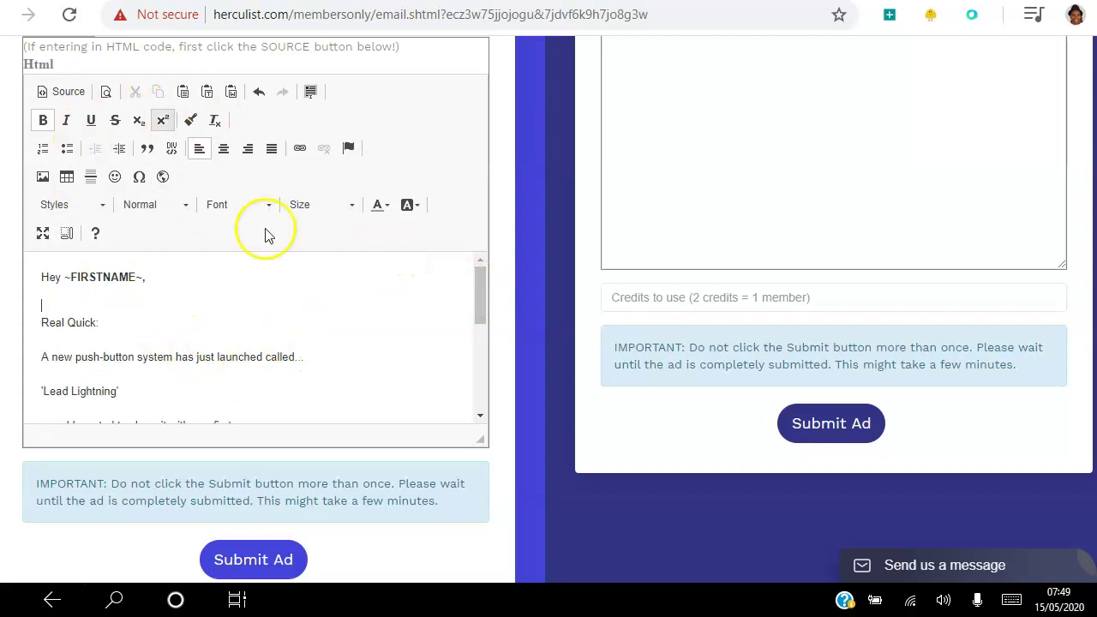
pyautogui.press('BackSpace')
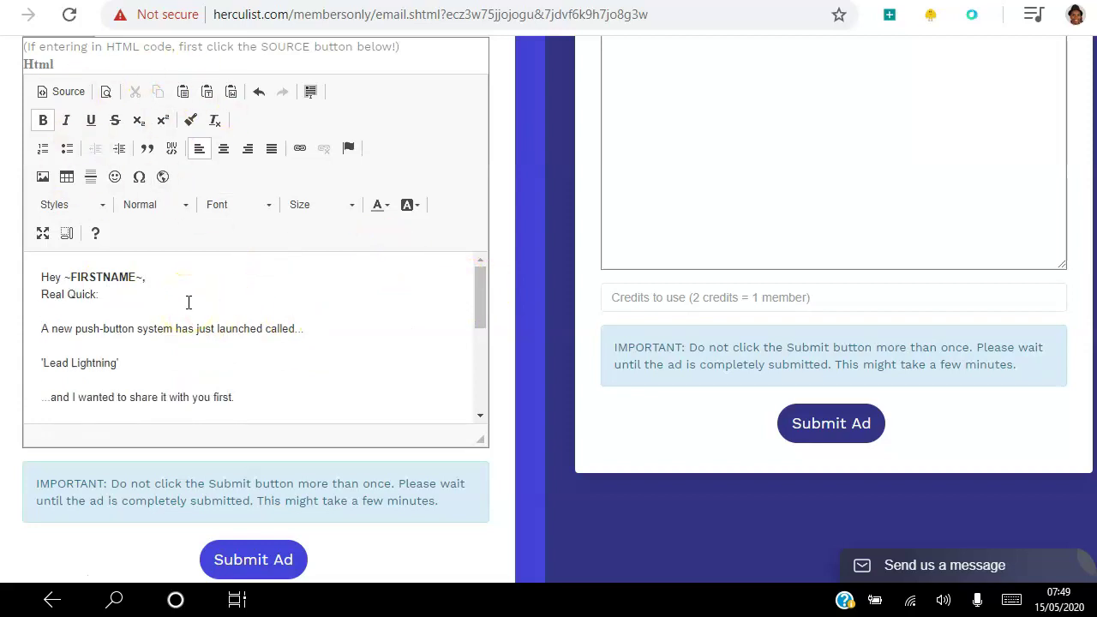
pyautogui.press('Return')
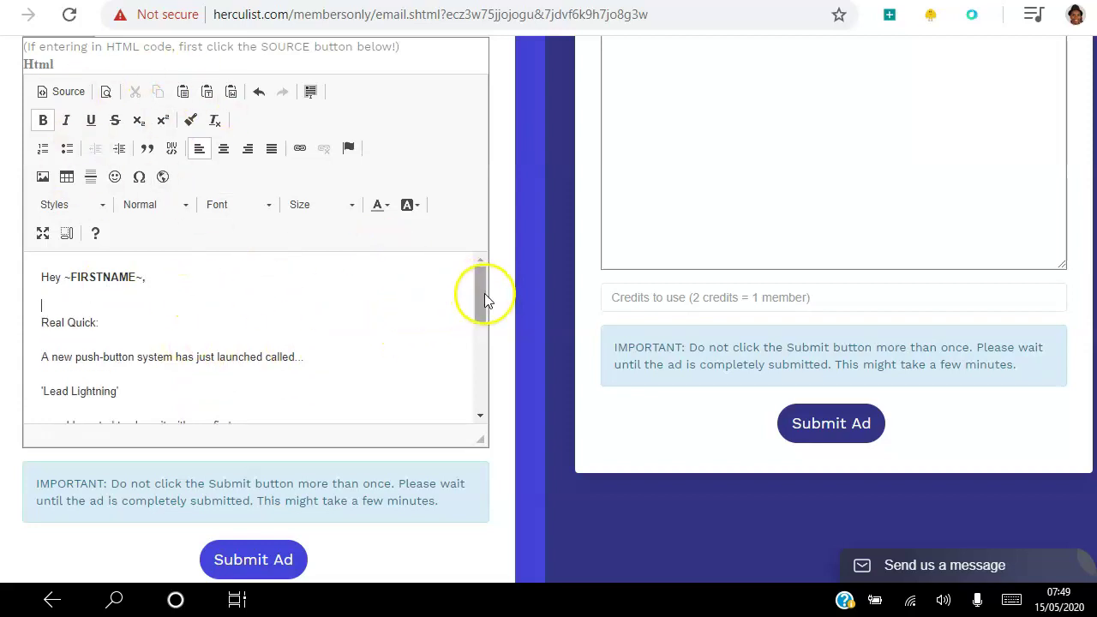
pyautogui.moveTo(480, 280); pyautogui.dragTo(479, 289)
pyautogui.click(352, 338)
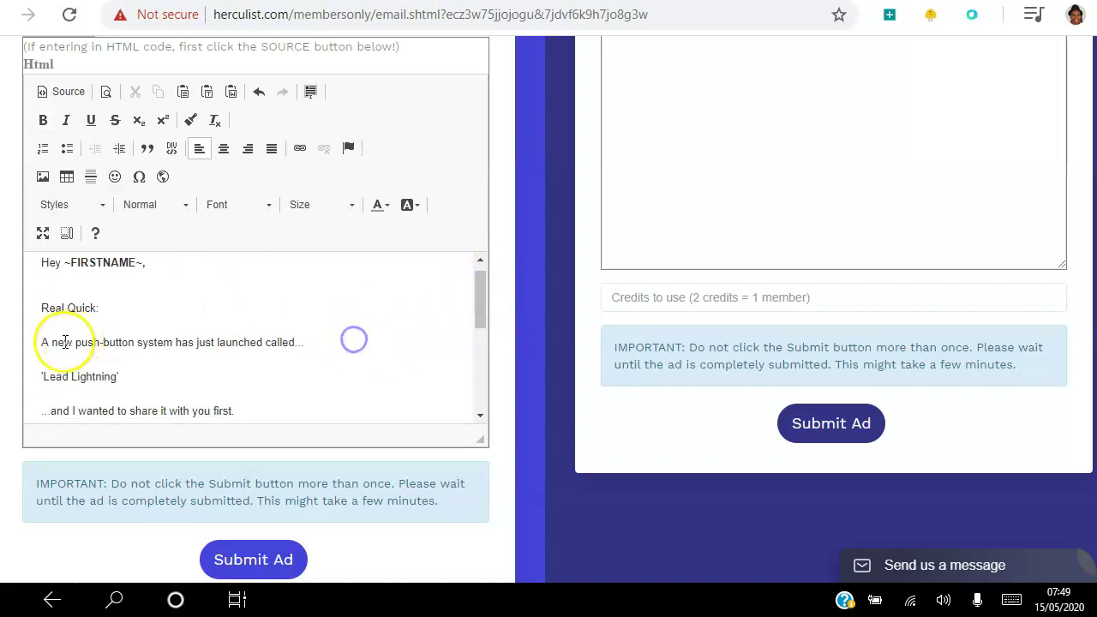
pyautogui.moveTo(312, 347); pyautogui.dragTo(4, 332)
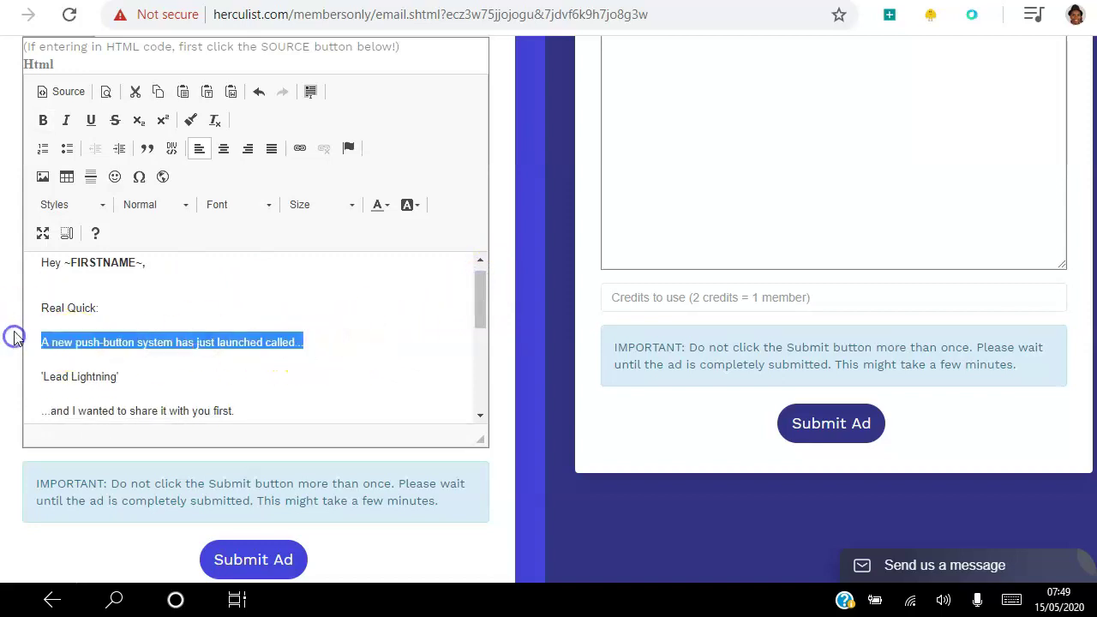
pyautogui.click(43, 120)
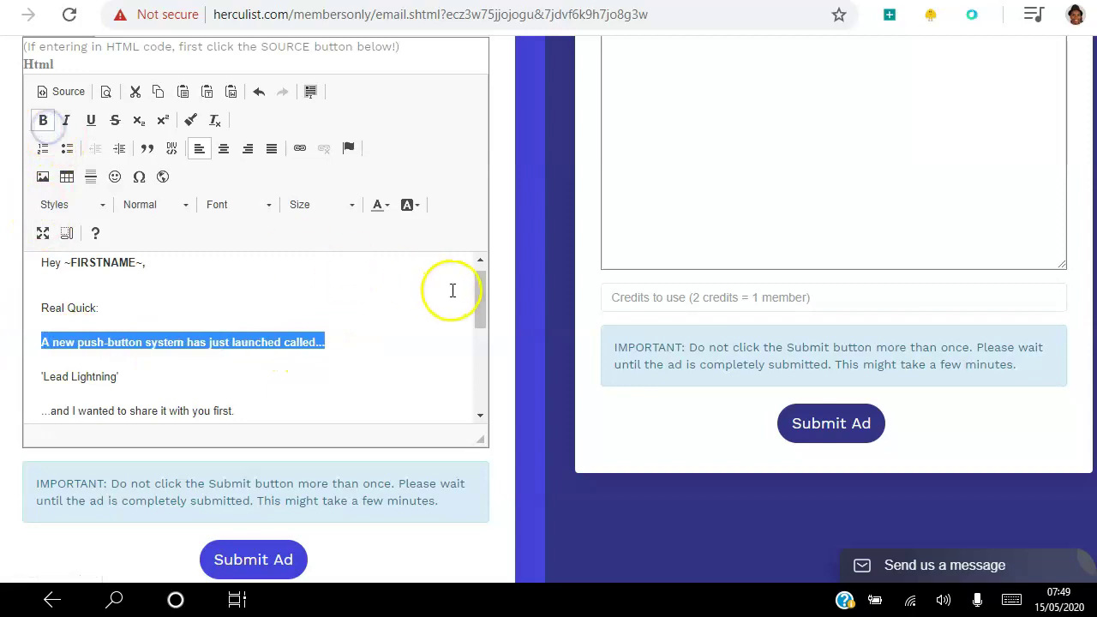
# - Delete the ctfoautomaticbuilder URL line and the blank line above it from the email body
pyautogui.moveTo(479, 298); pyautogui.dragTo(480, 343)
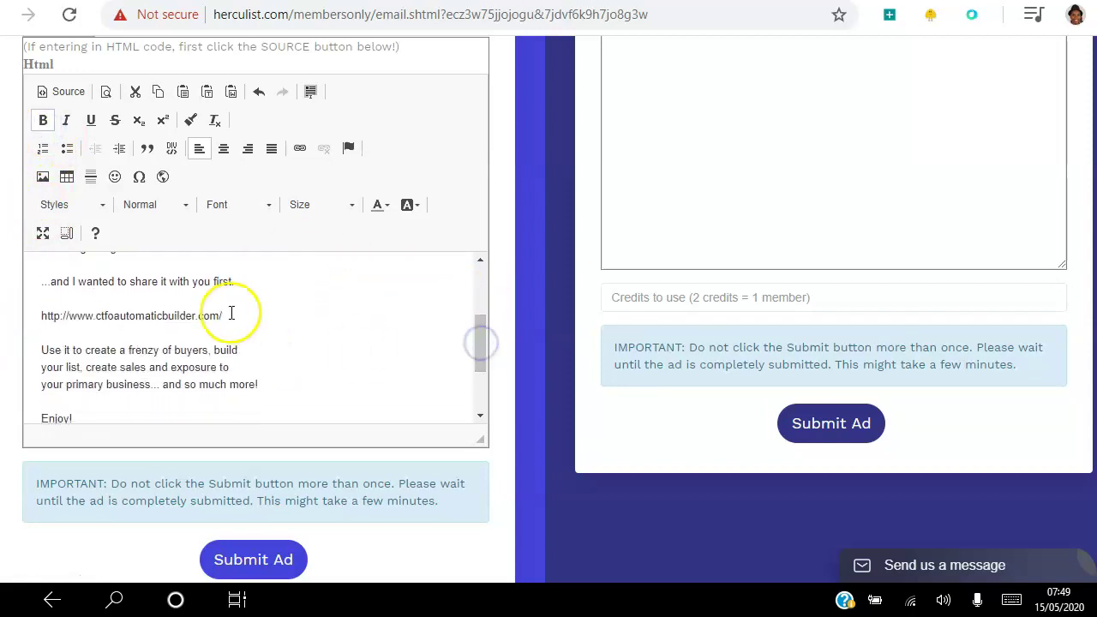
pyautogui.moveTo(232, 313); pyautogui.dragTo(62, 315)
pyautogui.press('BackSpace')
pyautogui.press('BackSpace')
pyautogui.press('BackSpace')
pyautogui.press('BackSpace')
pyautogui.press('BackSpace')
pyautogui.press('BackSpace')
pyautogui.press('BackSpace')
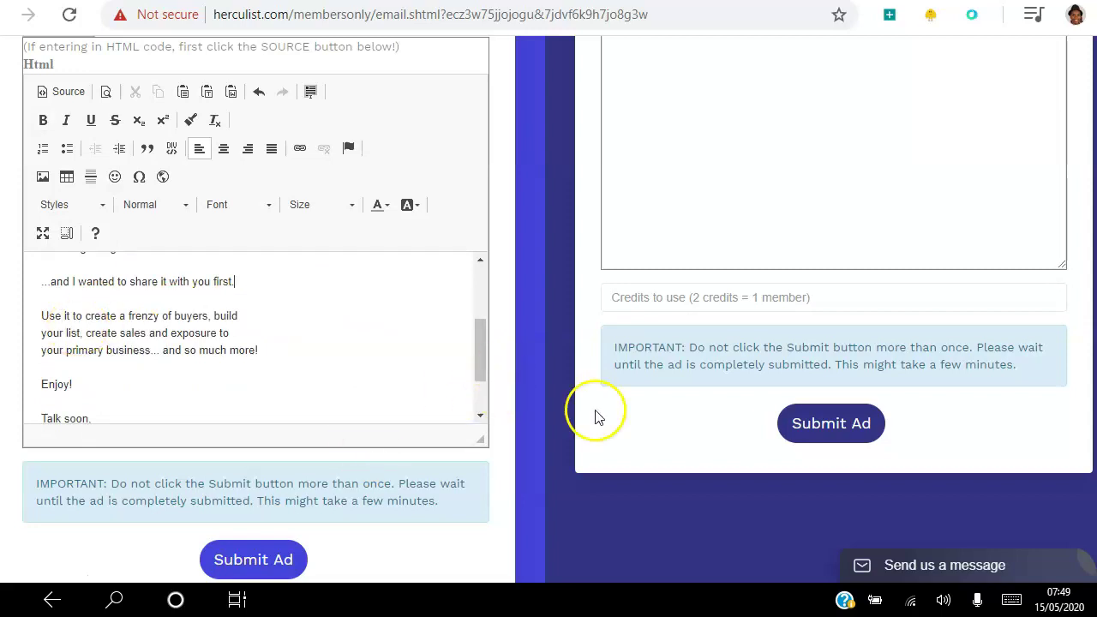
pyautogui.scroll(4, 1062, 419)
pyautogui.scroll(-9, 549, 308)
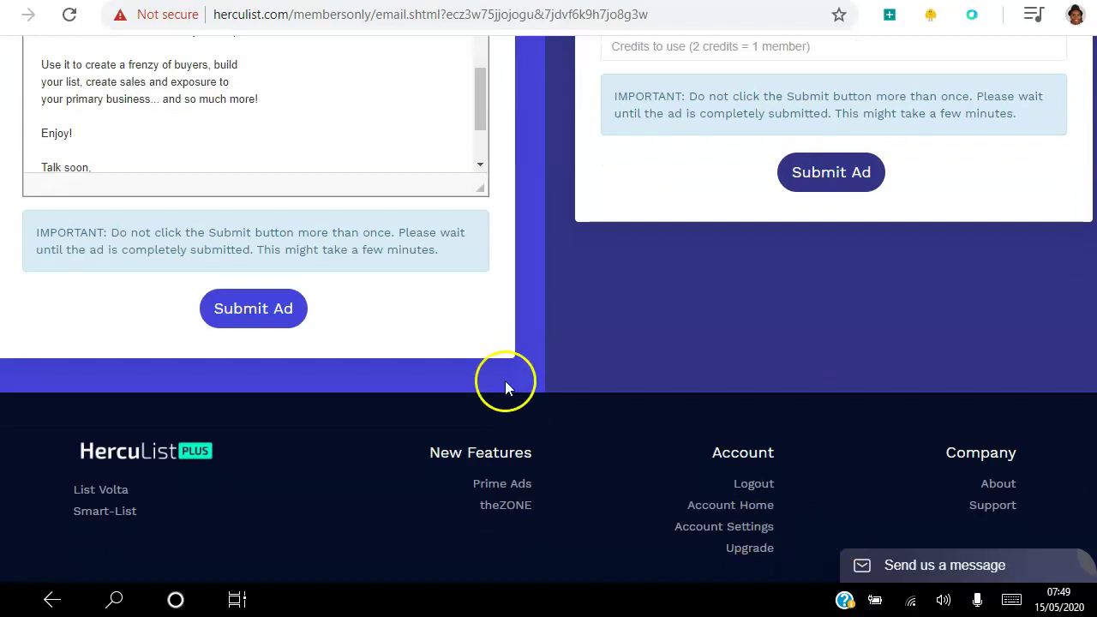
# - Submit the email ad to the 90025 members, then go to theZONE site rotator
pyautogui.click(254, 311)
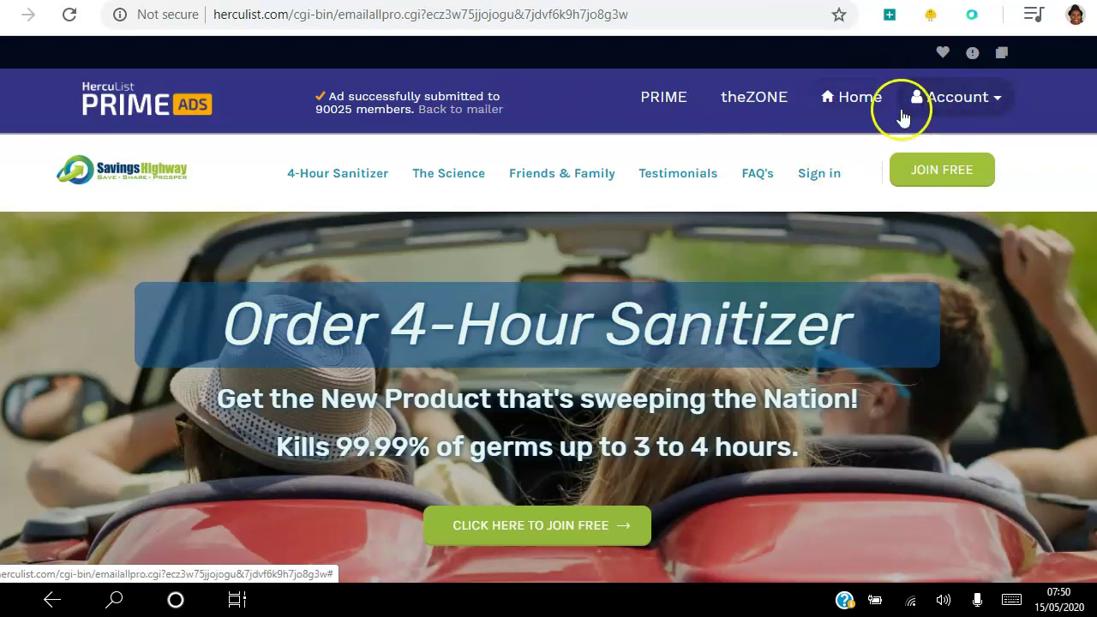
pyautogui.click(754, 99)
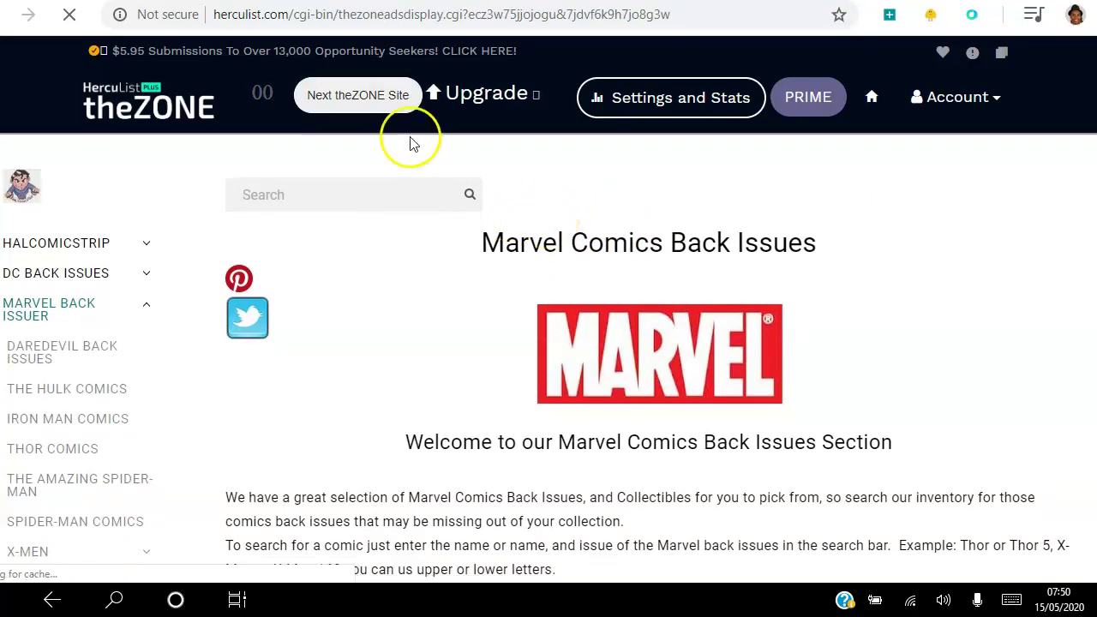
# - Cycle through nine theZONE member sites, then go to theZONE Settings and Stats
pyautogui.click(385, 97)
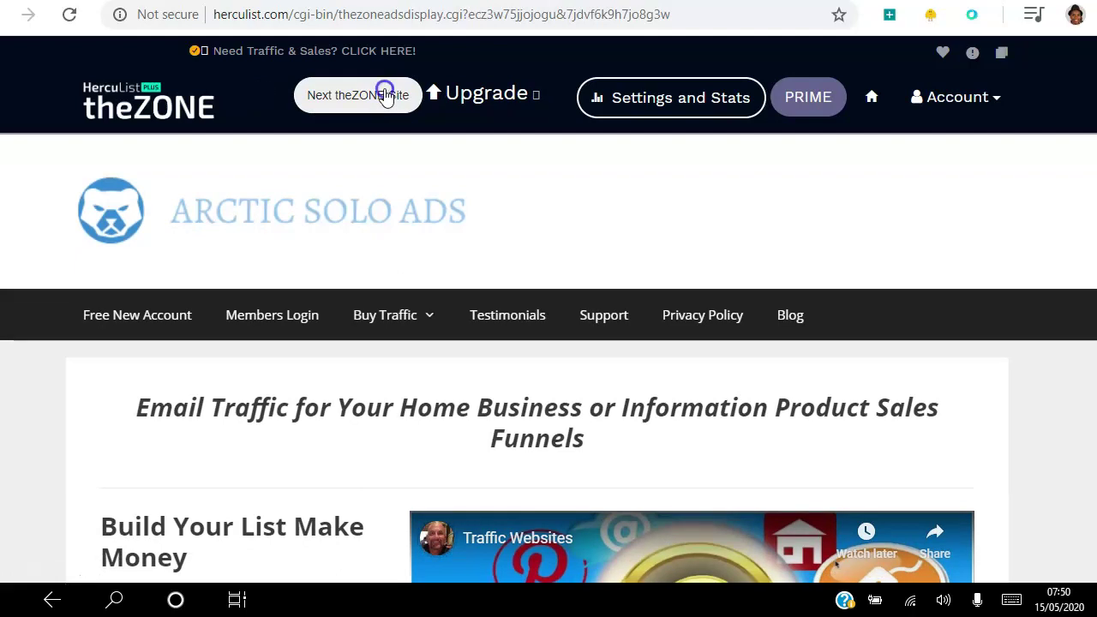
pyautogui.click(386, 94)
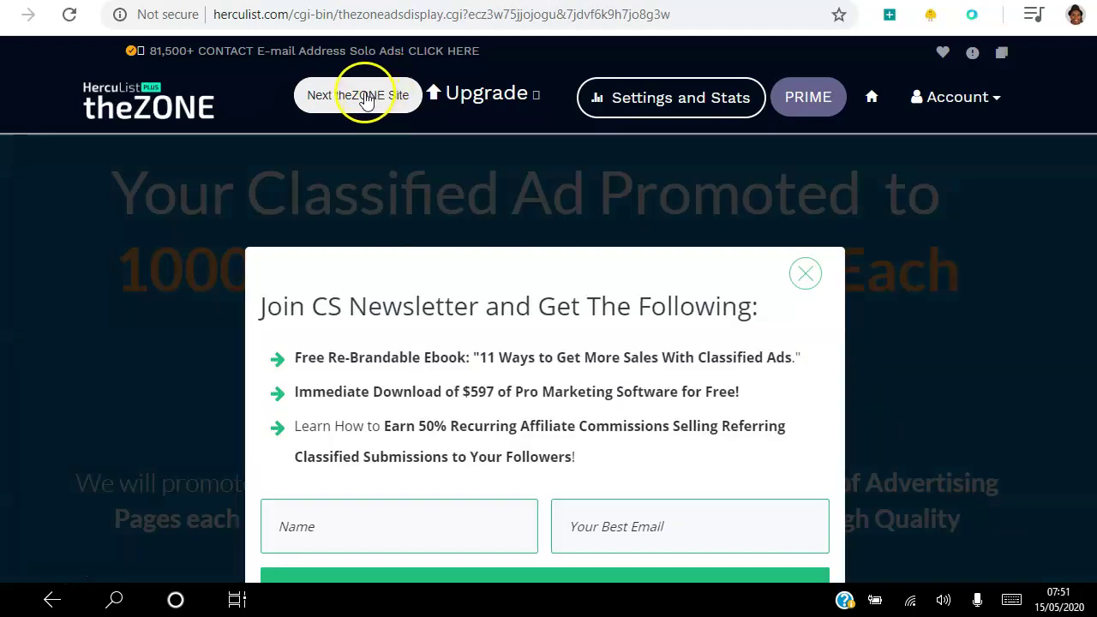
pyautogui.click(368, 98)
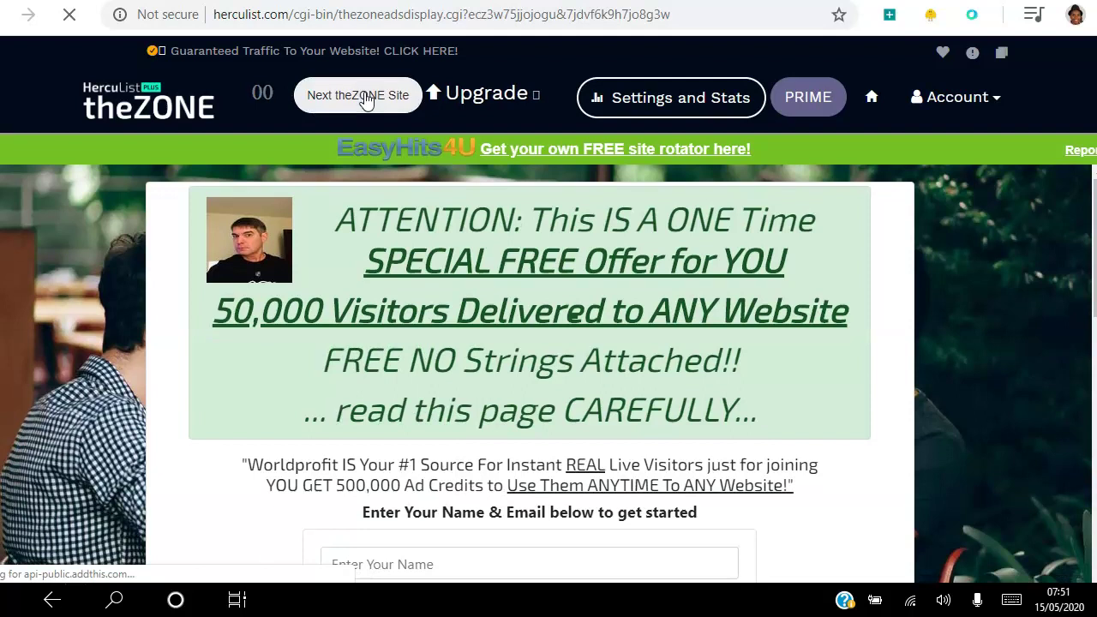
pyautogui.click(365, 95)
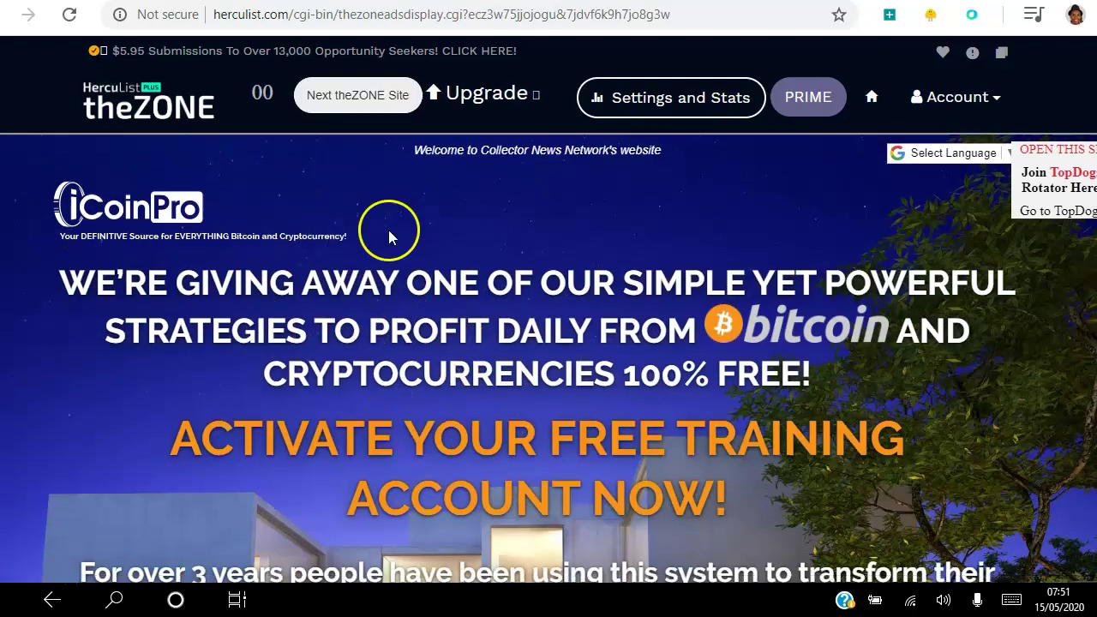
pyautogui.click(370, 96)
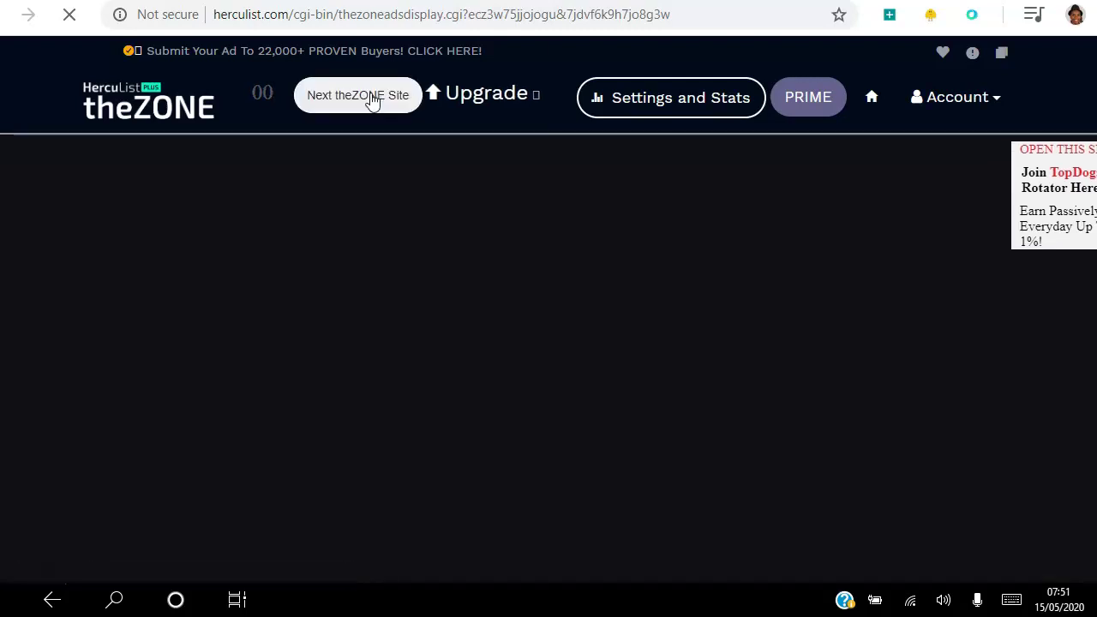
pyautogui.click(360, 115)
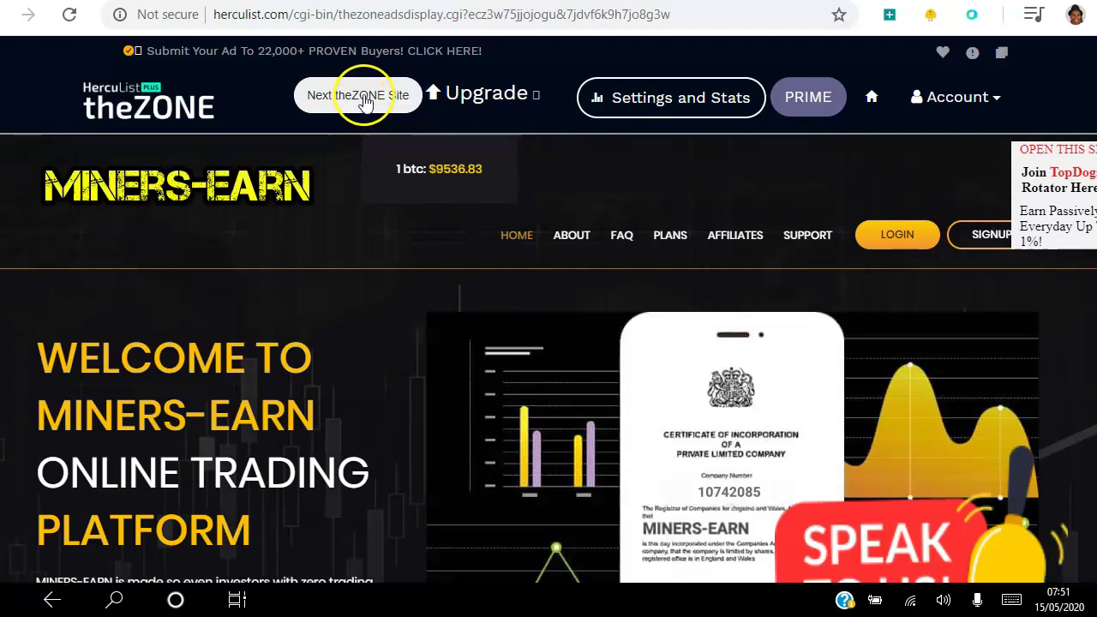
pyautogui.click(364, 101)
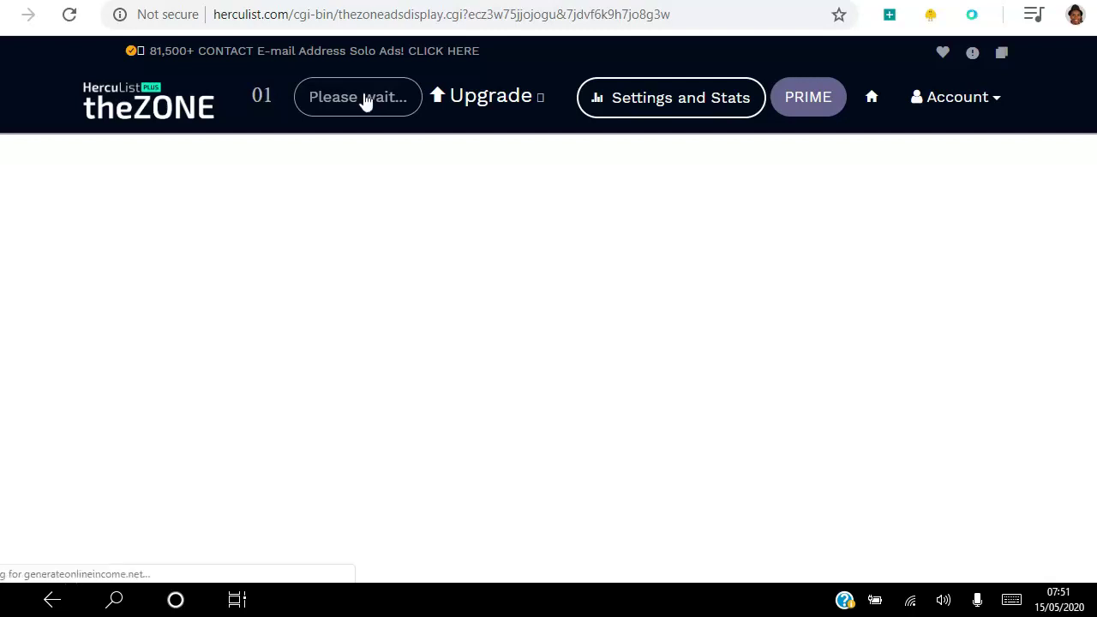
pyautogui.click(379, 103)
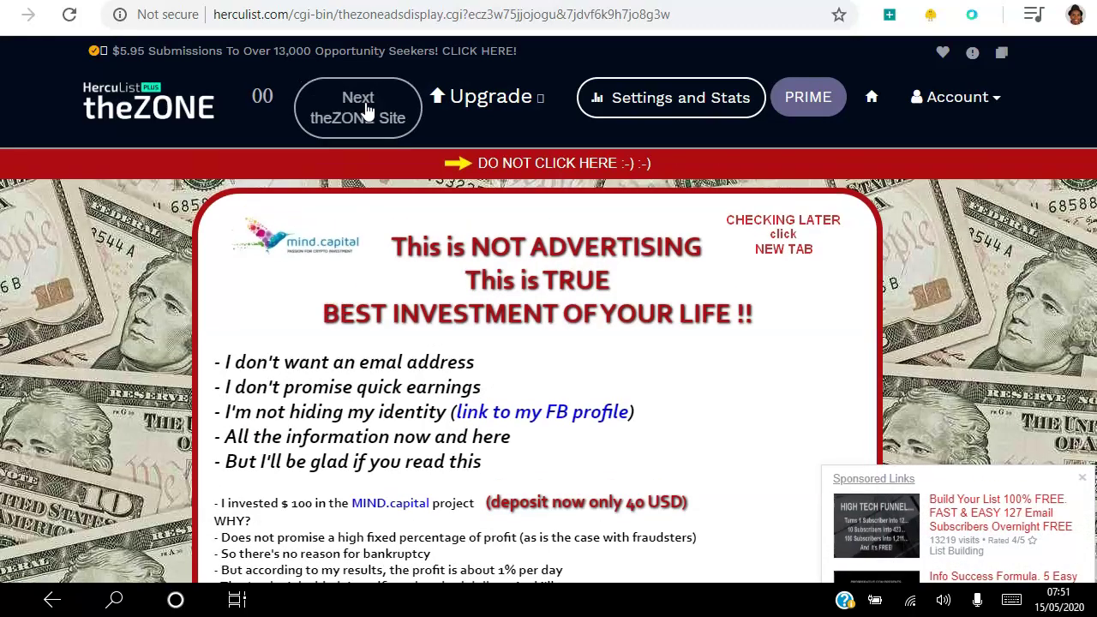
pyautogui.click(350, 101)
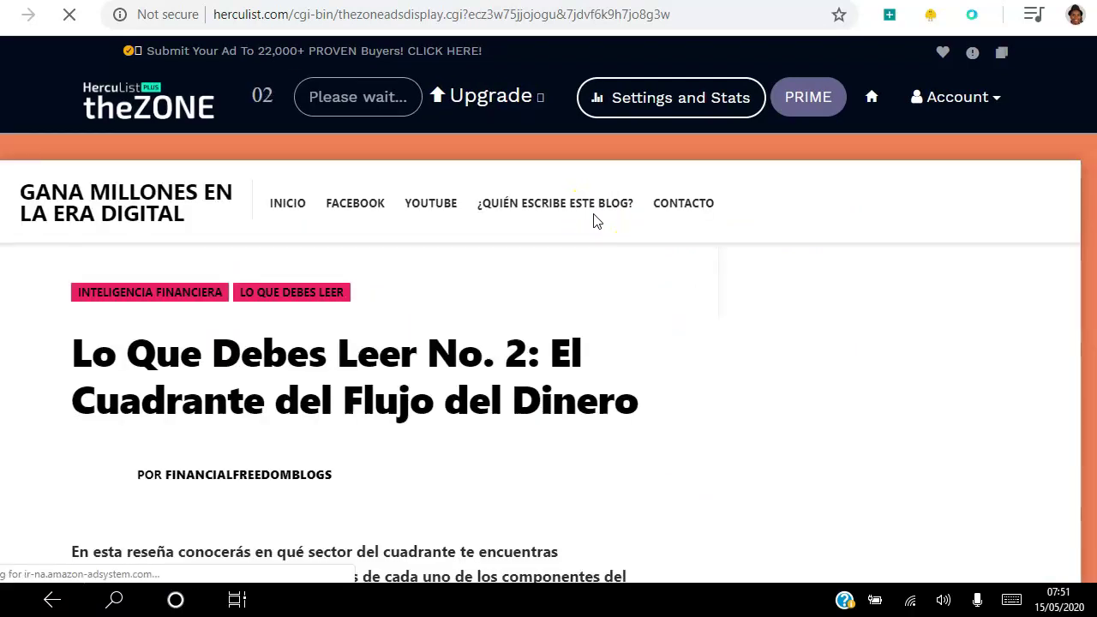
pyautogui.click(684, 101)
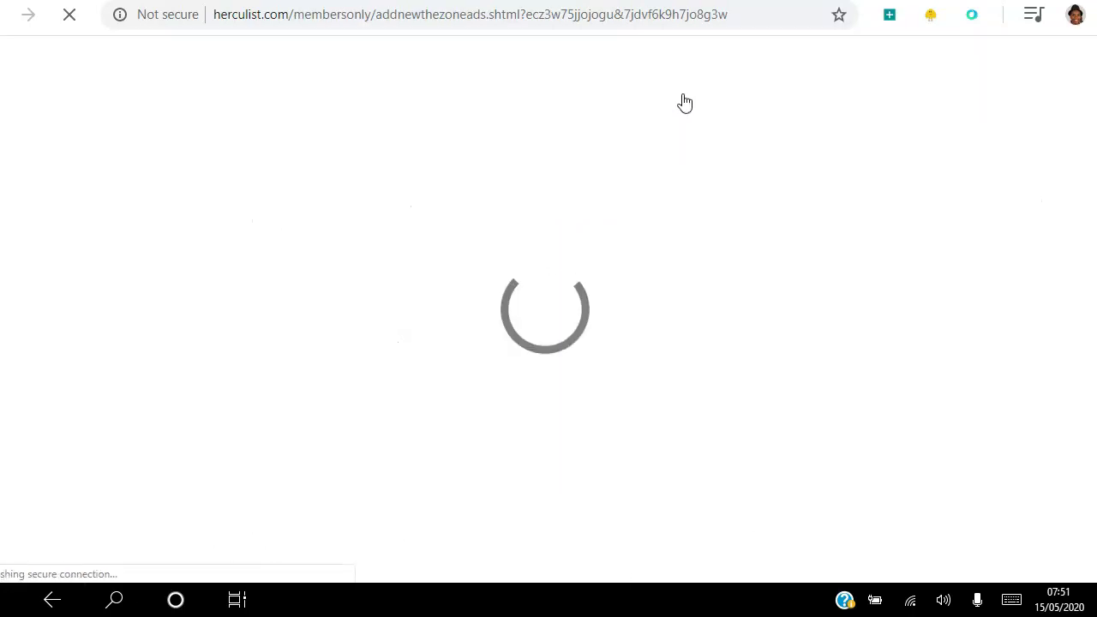
# - Review theZONE stats showing 194.0 total views earned, then head to HercuBlurb
pyautogui.scroll(-3, 474, 189)
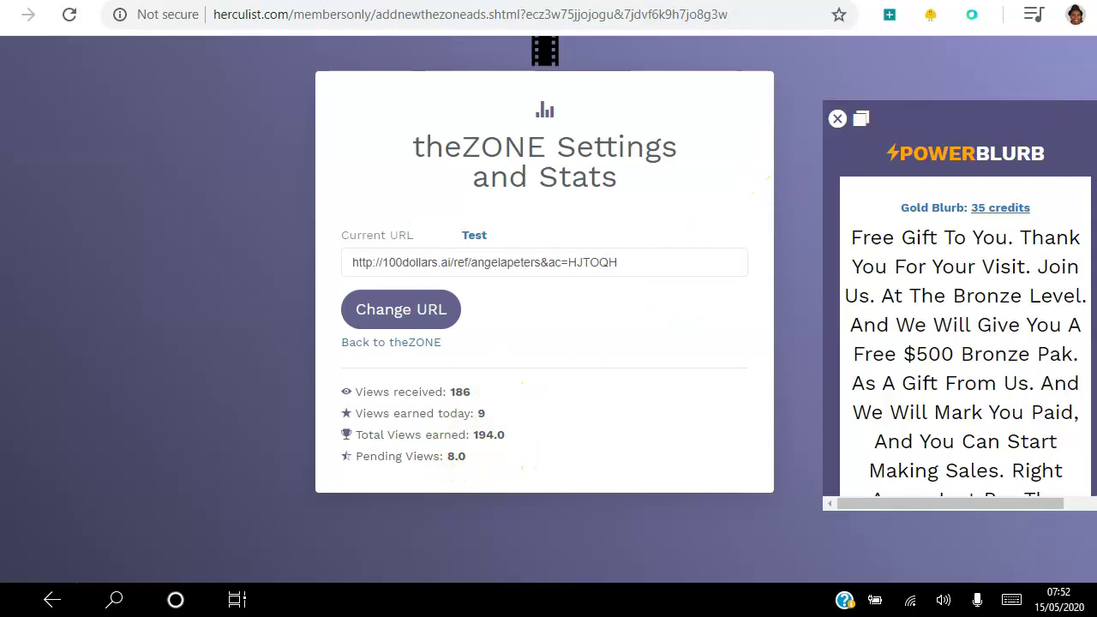
pyautogui.scroll(3, 767, 179)
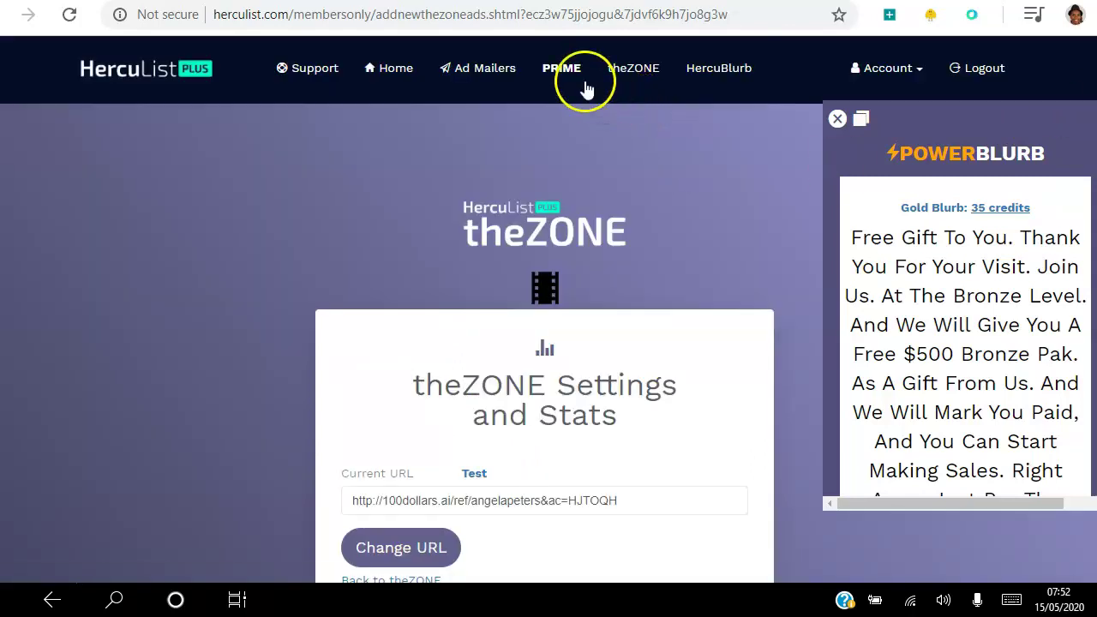
pyautogui.click(730, 78)
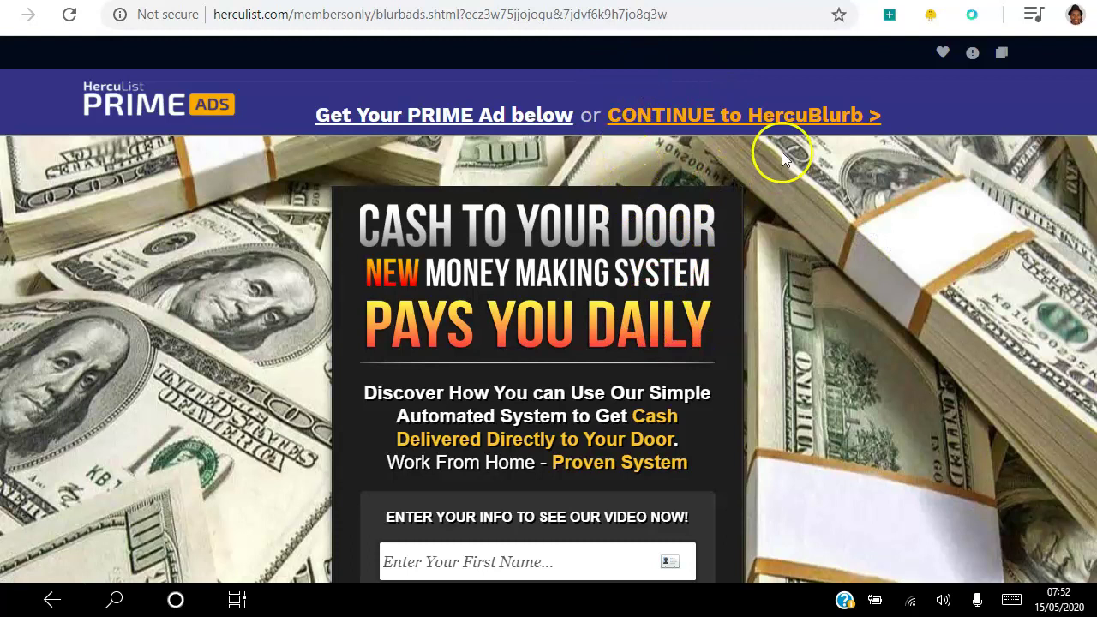
# - Continue to HercuBlurb and start a new blurb with the 1000-credit POWERBLURB option
pyautogui.click(763, 123)
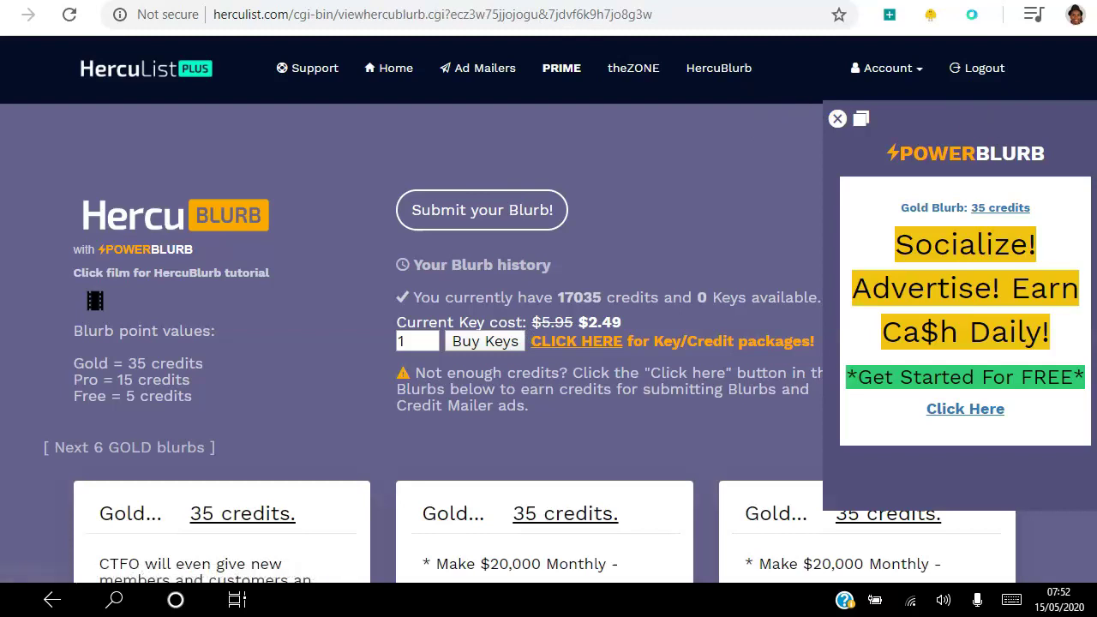
pyautogui.click(482, 211)
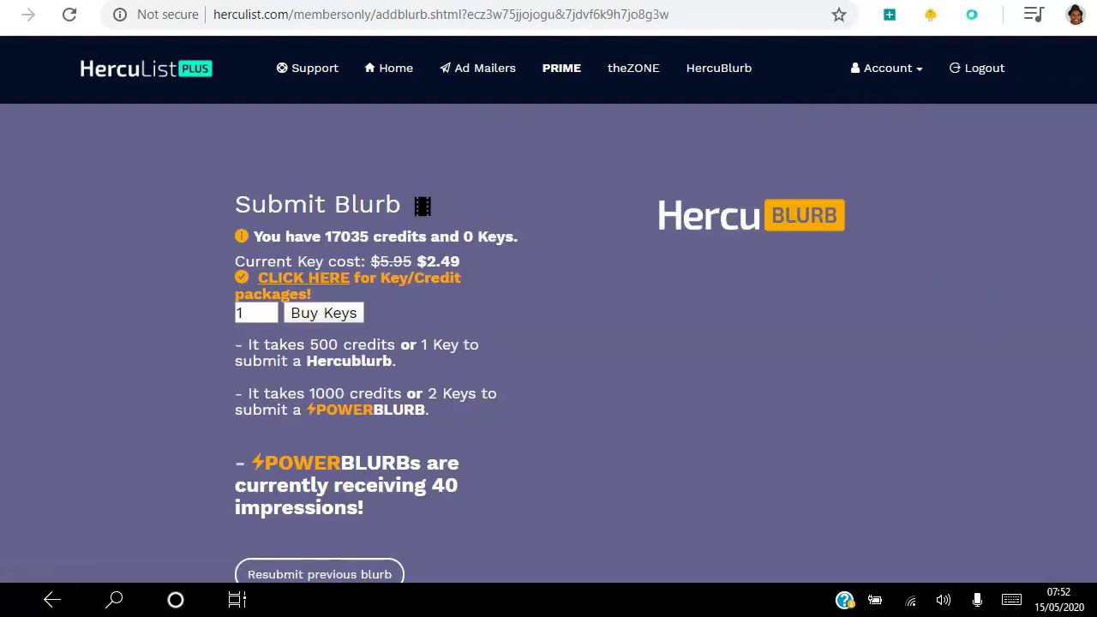
pyautogui.scroll(-8, 549, 196)
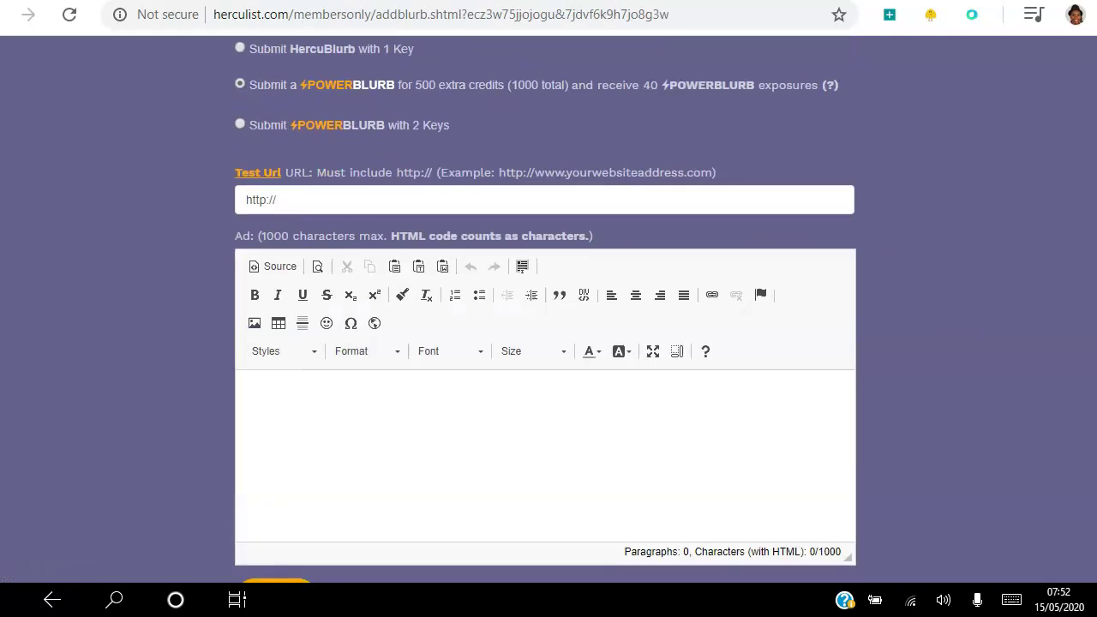
pyautogui.click(521, 192)
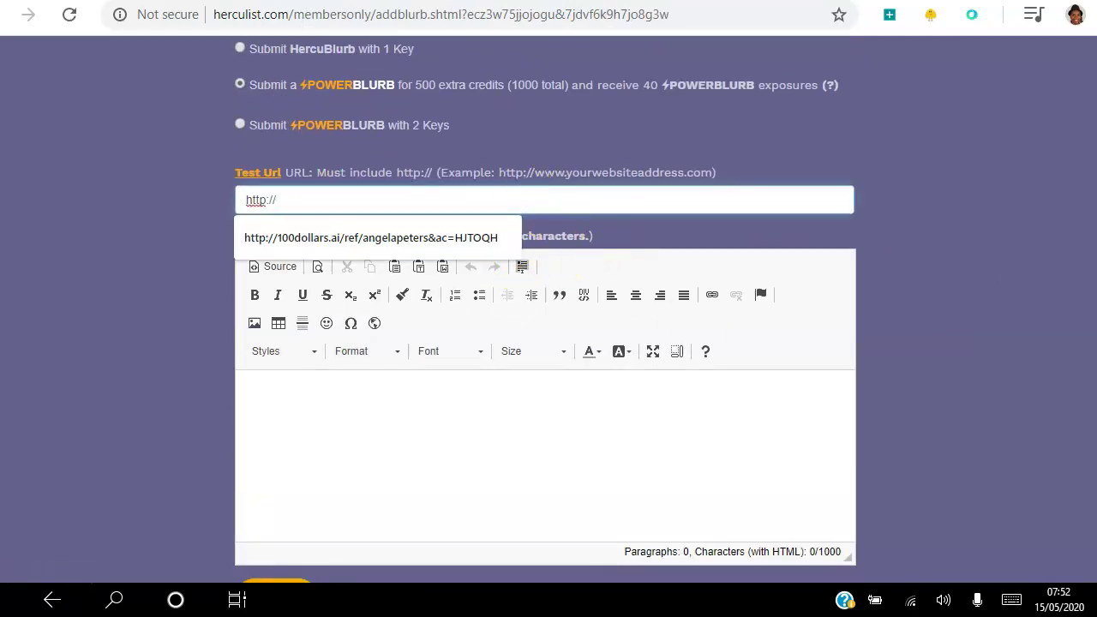
pyautogui.click(429, 431)
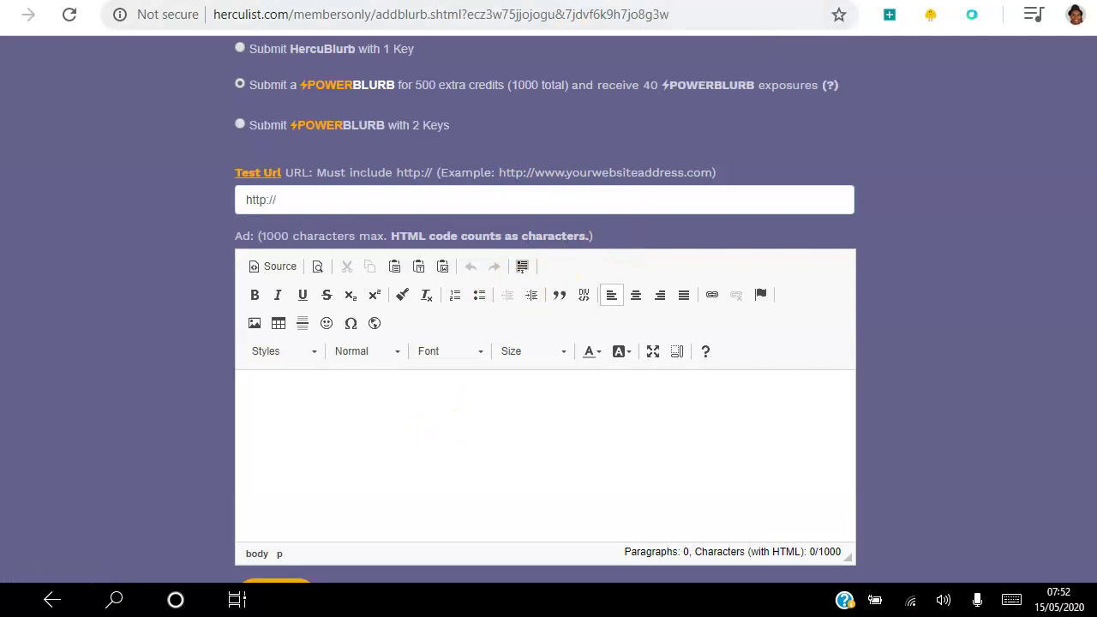
pyautogui.hotkey('ctrl', 'Tab')
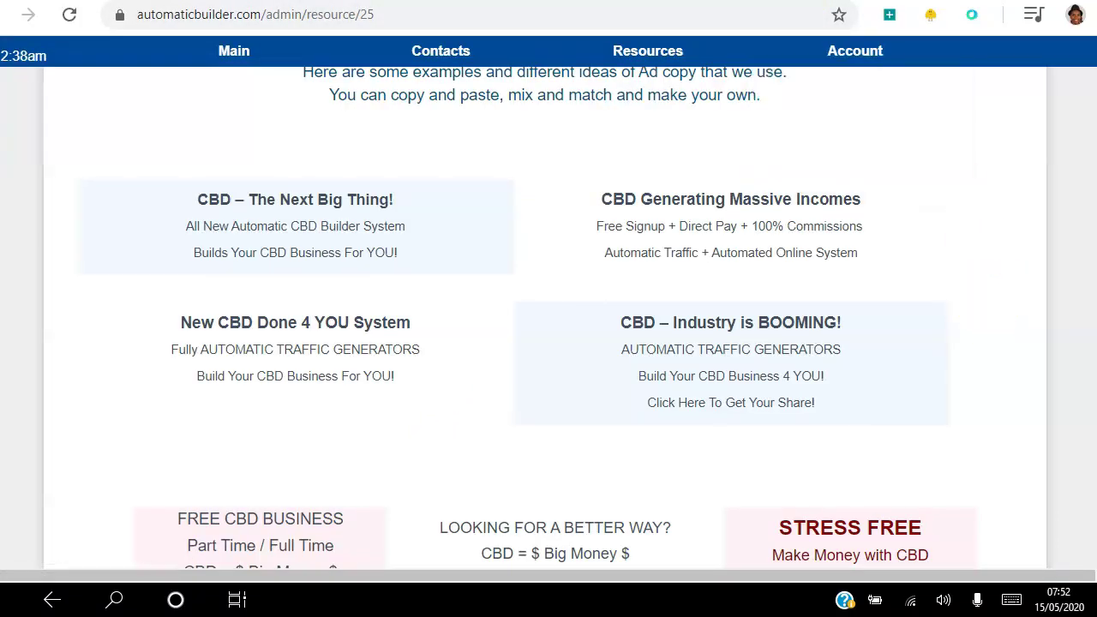
# - Copy the four lines of the 'CBD – Industry is BOOMING!' card from Automatic Builder
pyautogui.scroll(-1, 821, 300)
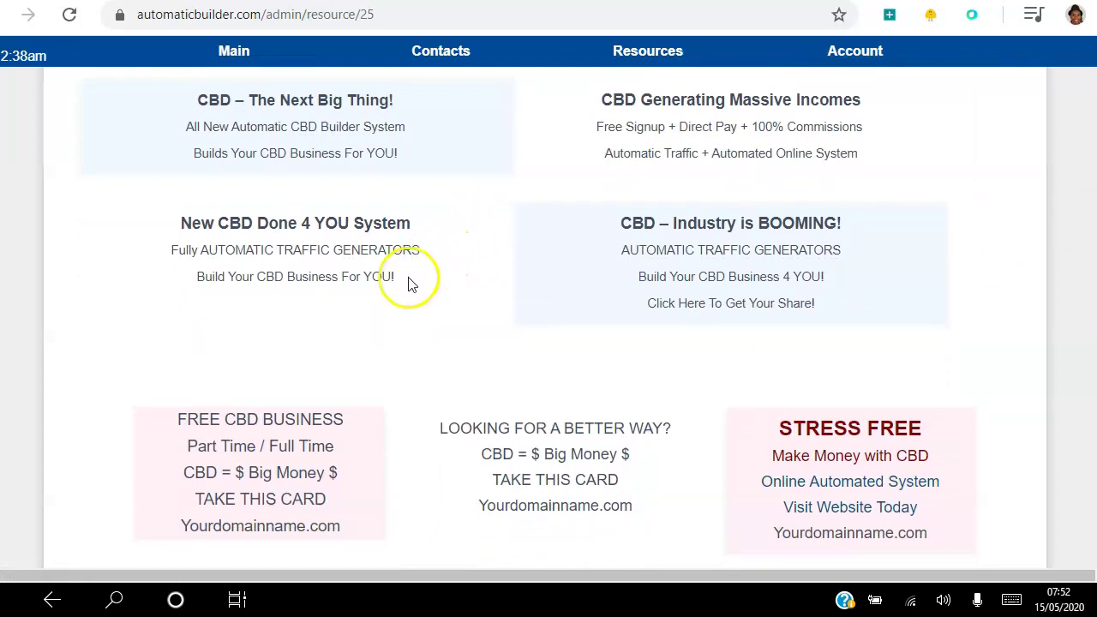
pyautogui.moveTo(410, 284); pyautogui.dragTo(77, 197)
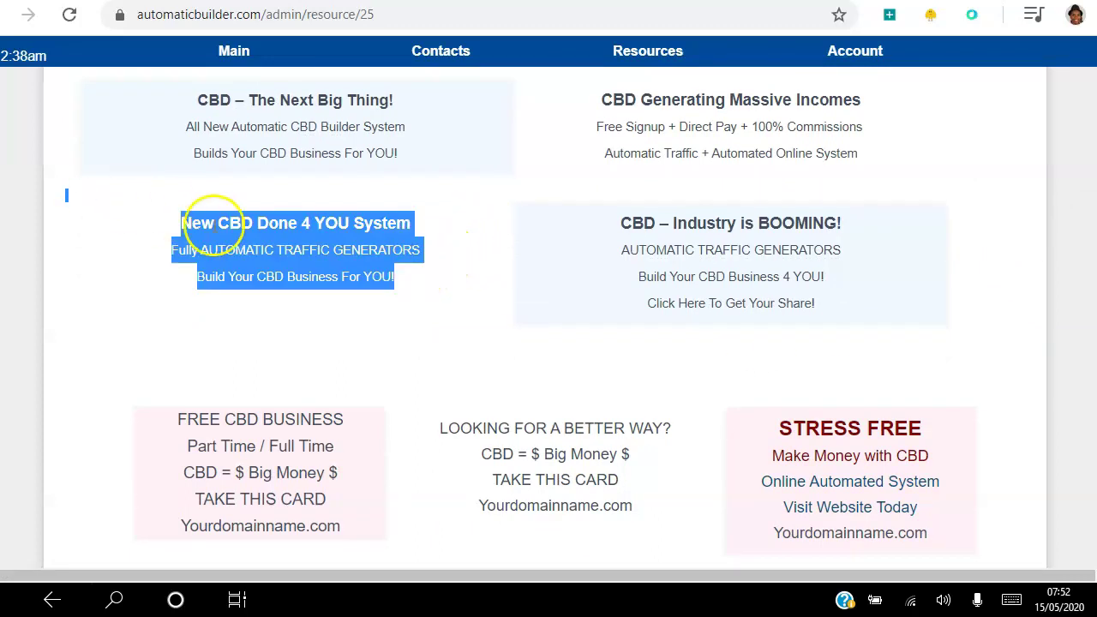
pyautogui.rightClick(214, 228)
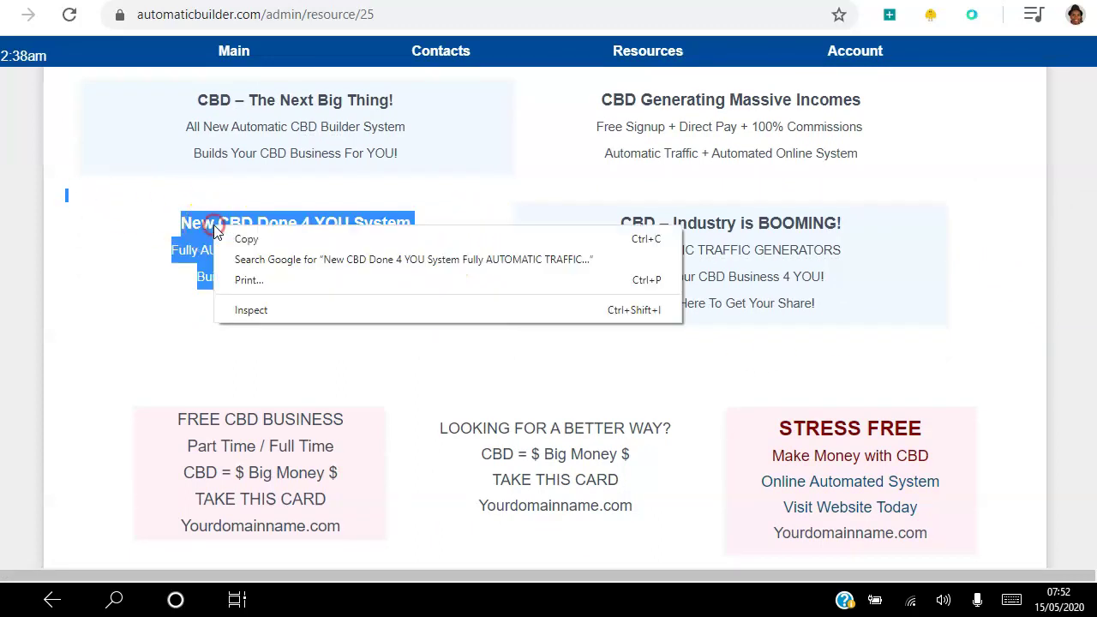
pyautogui.click(358, 363)
pyautogui.moveTo(854, 311); pyautogui.dragTo(591, 206)
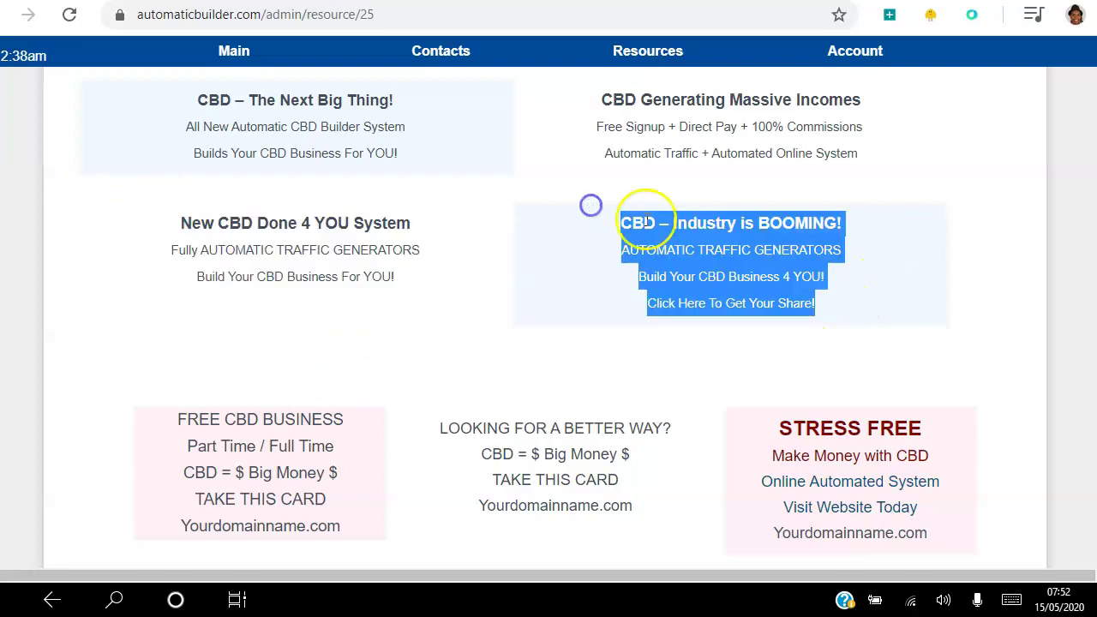
pyautogui.rightClick(654, 225)
pyautogui.click(685, 237)
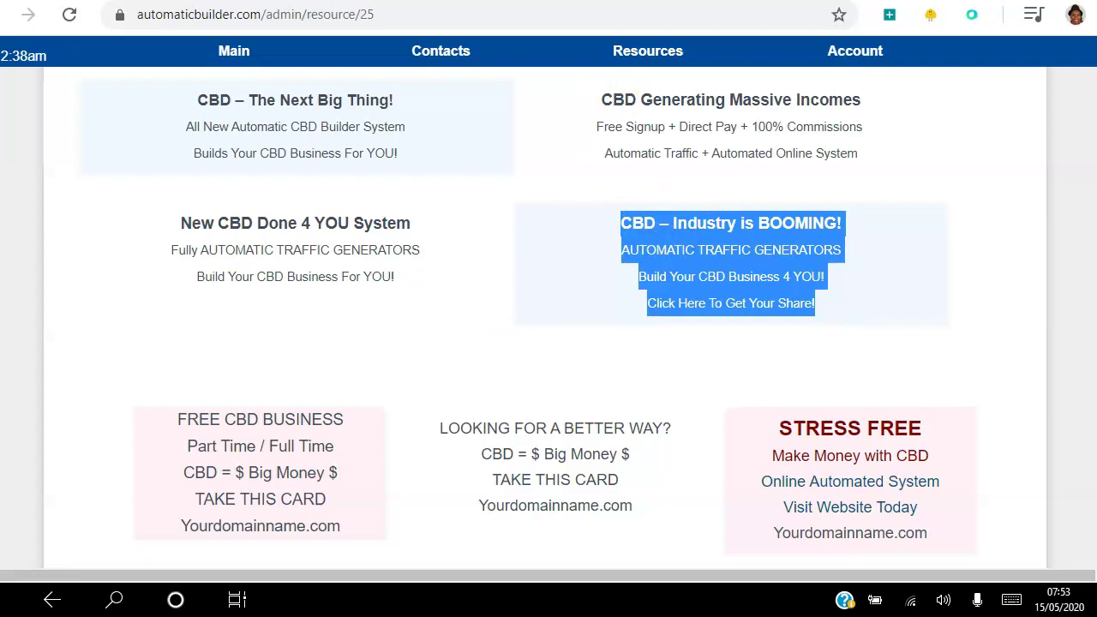
pyautogui.hotkey('ctrl', 'Tab')
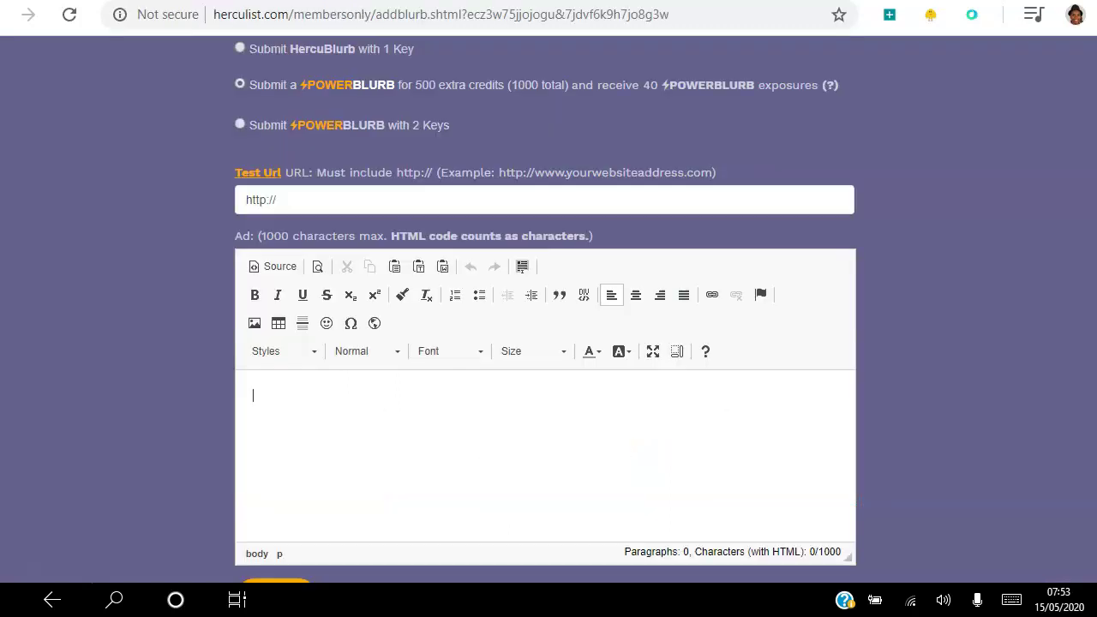
# - Paste the CBD text into the ad editor and format it as Heading 1, white on a red background
pyautogui.click(348, 409)
pyautogui.hotkey('ctrl', 'v')
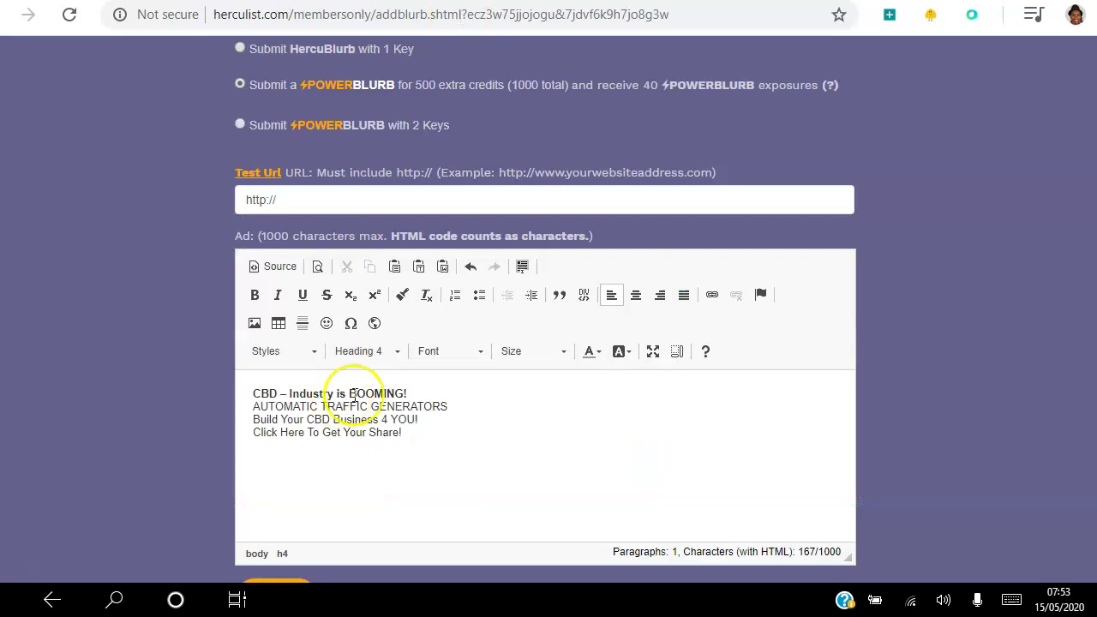
pyautogui.moveTo(420, 429); pyautogui.dragTo(261, 390)
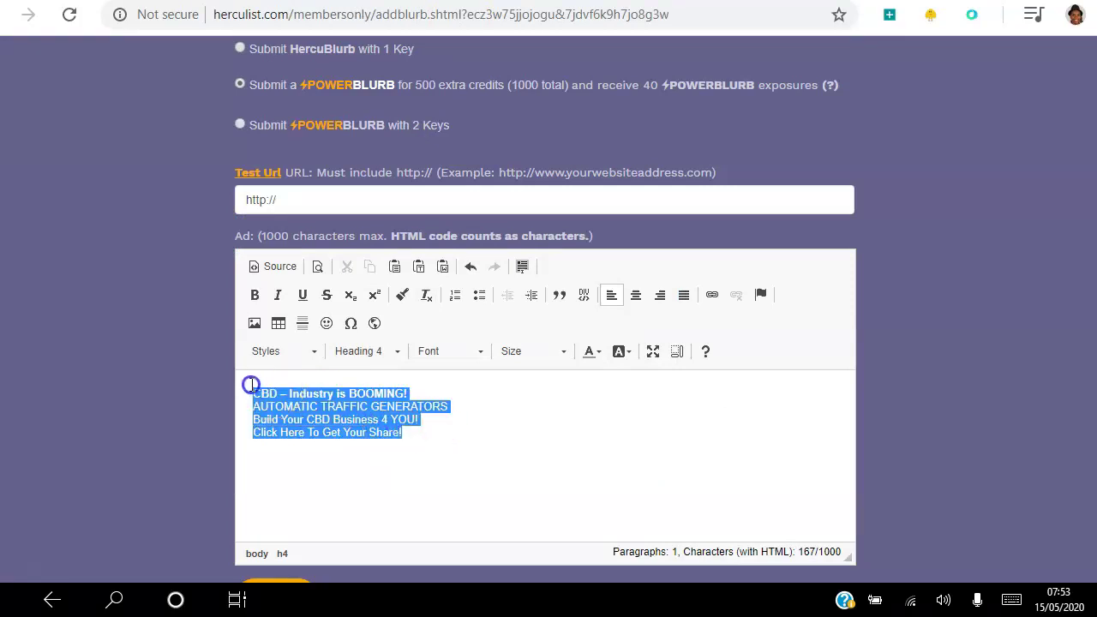
pyautogui.click(397, 352)
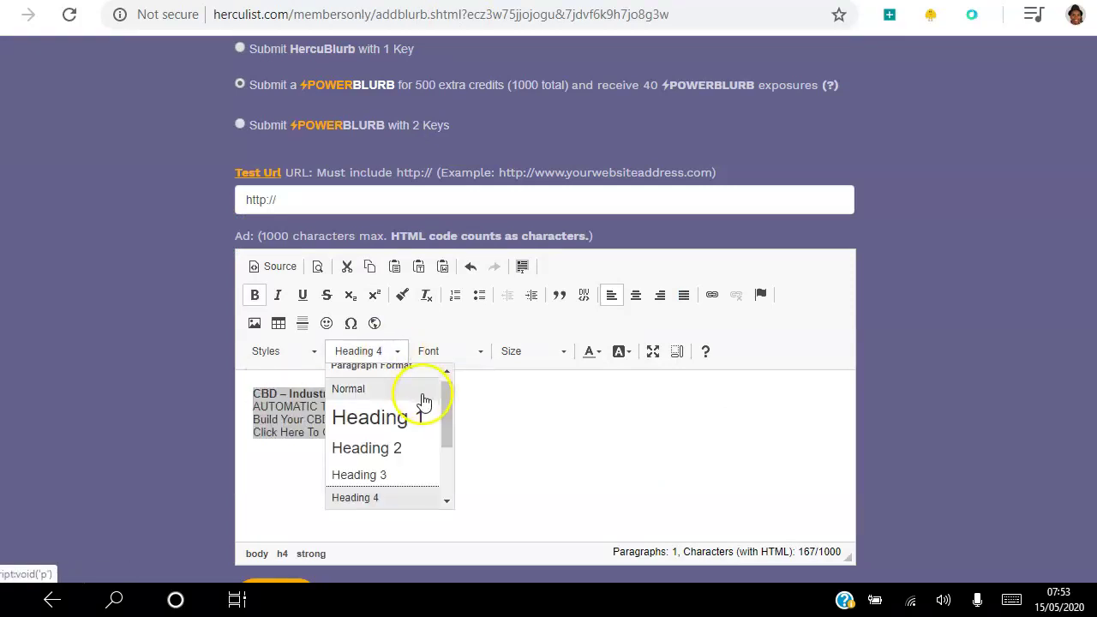
pyautogui.click(407, 417)
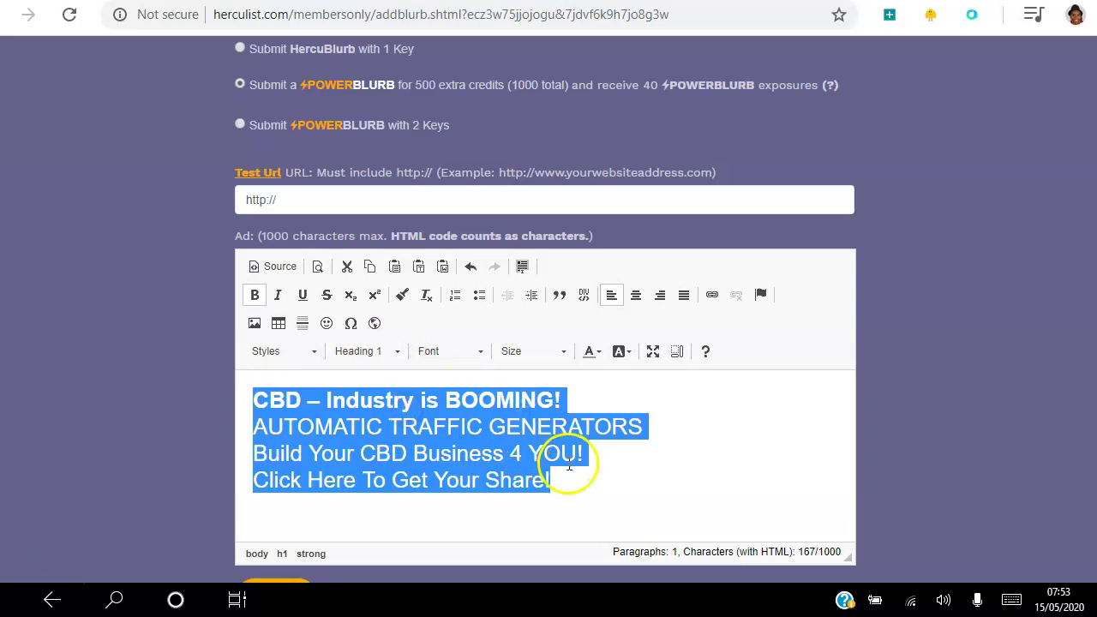
pyautogui.click(623, 353)
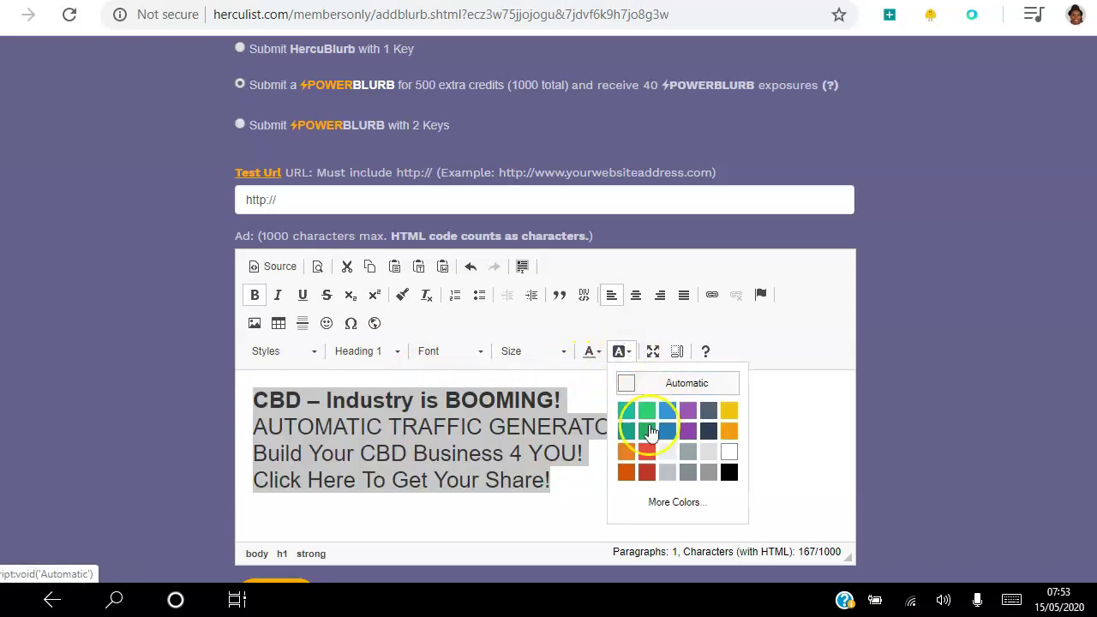
pyautogui.click(648, 473)
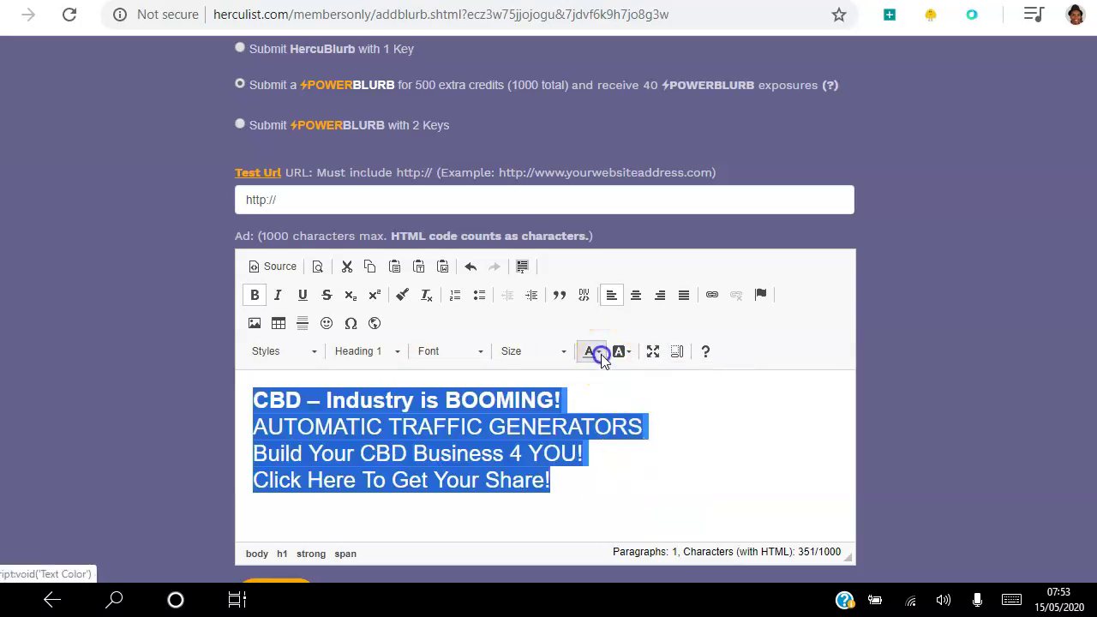
pyautogui.click(601, 354)
pyautogui.click(698, 453)
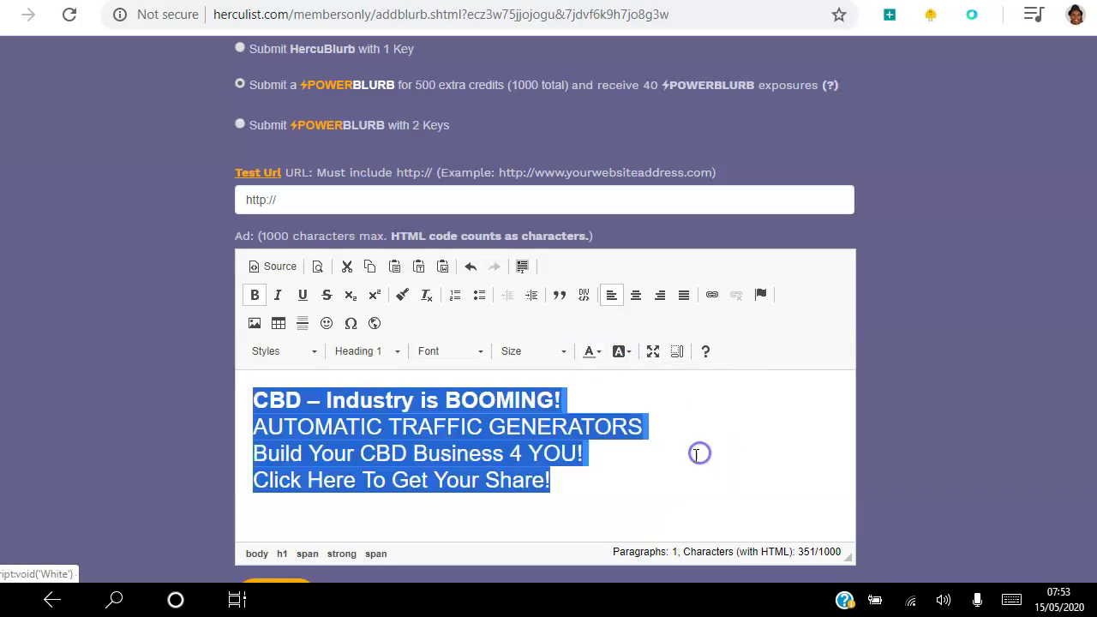
# - Add blank lines after BOOMING!, GENERATORS and YOU! to separate the four ad lines
pyautogui.click(626, 403)
pyautogui.click(589, 401)
pyautogui.press('Return')
pyautogui.click(658, 466)
pyautogui.press('Return')
pyautogui.moveTo(843, 434); pyautogui.dragTo(843, 485)
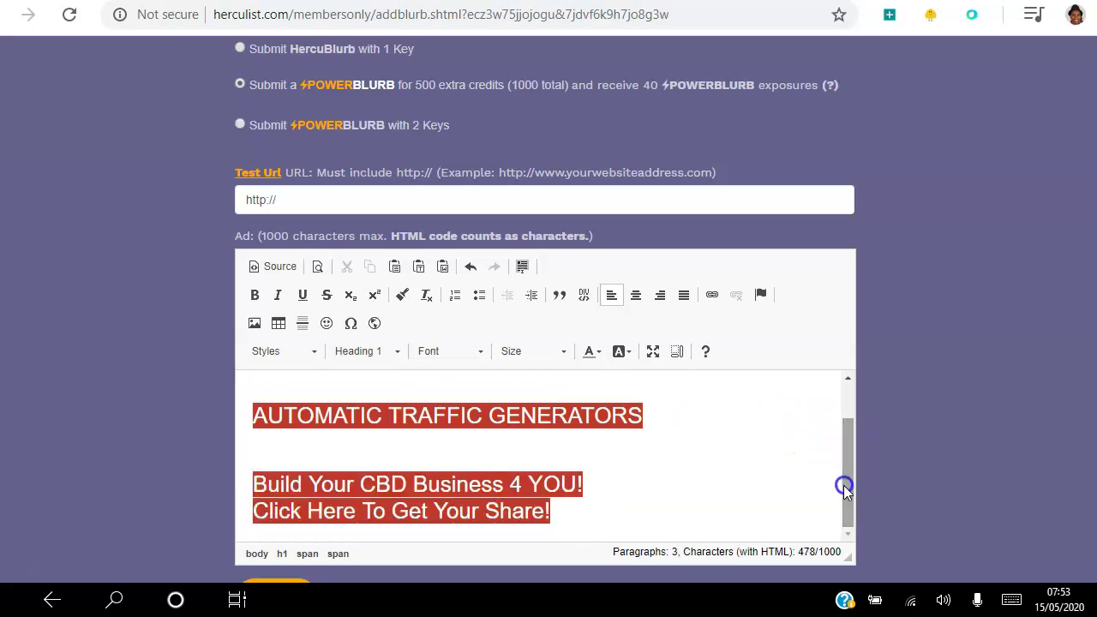
pyautogui.click(622, 481)
pyautogui.press('Return')
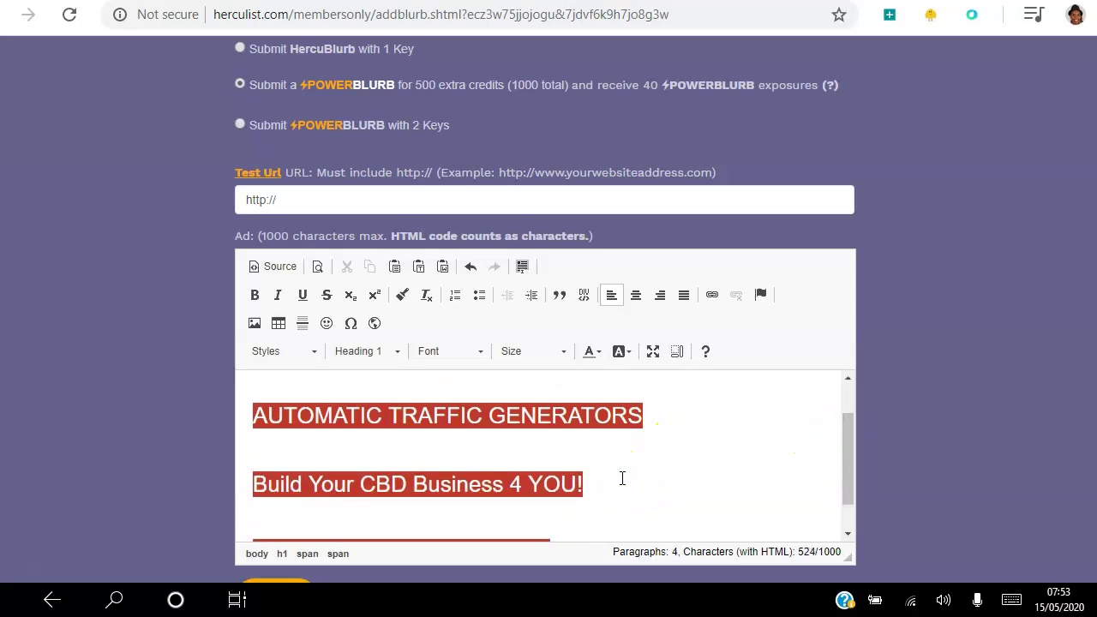
pyautogui.click(484, 199)
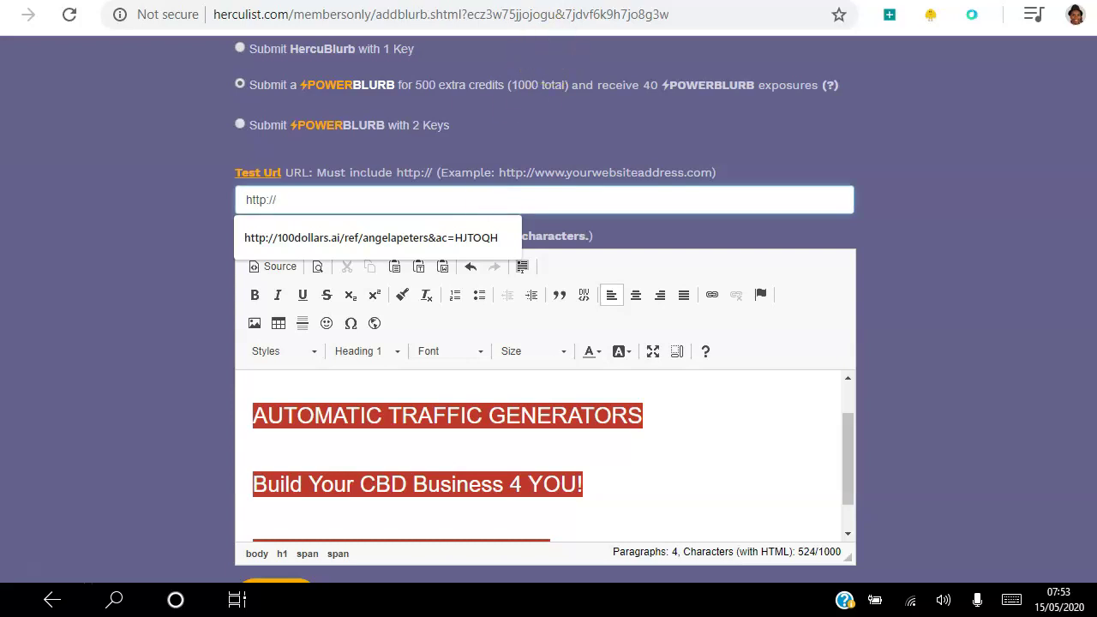
# - Copy the Herculist link from Automatic Builder's Advanced Tracking list
pyautogui.hotkey('ctrl', 'Tab')
pyautogui.moveTo(648, 49)
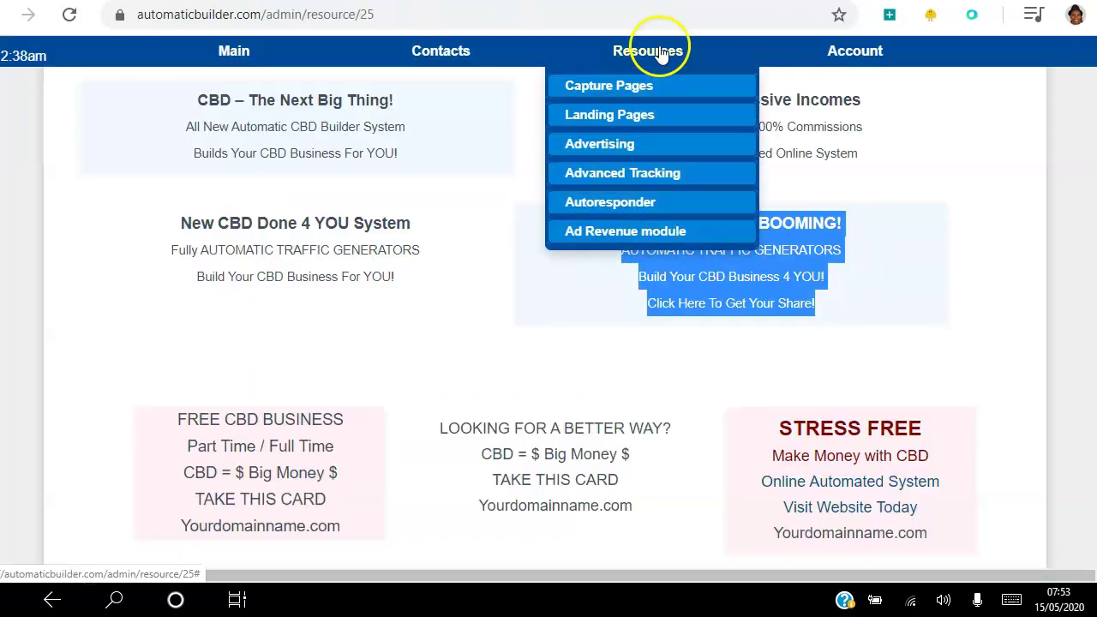
pyautogui.click(617, 178)
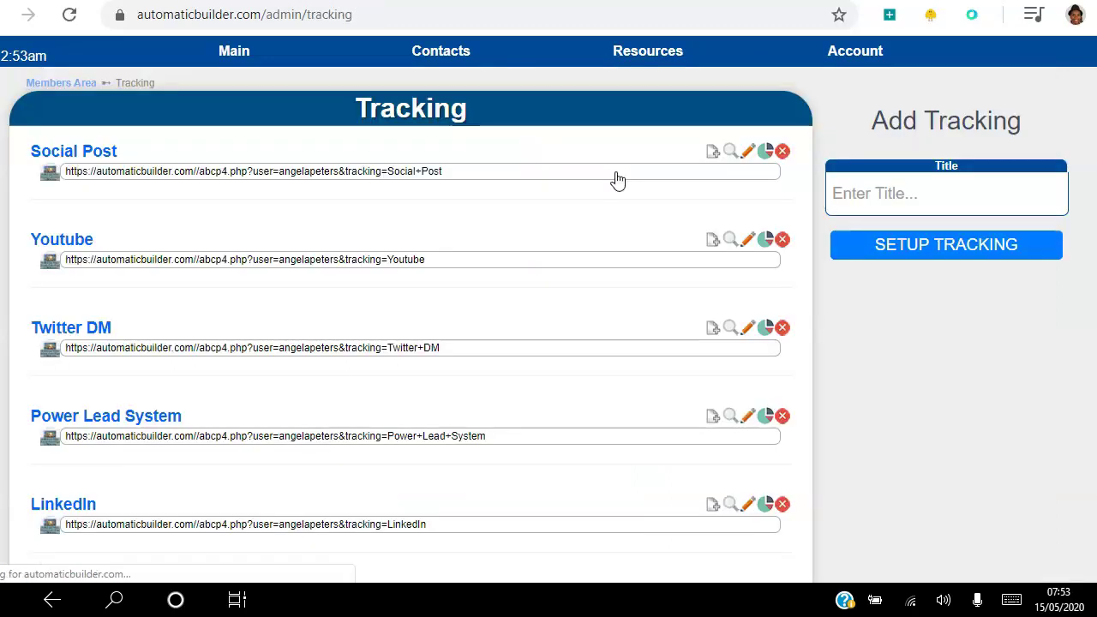
pyautogui.scroll(-10, 444, 342)
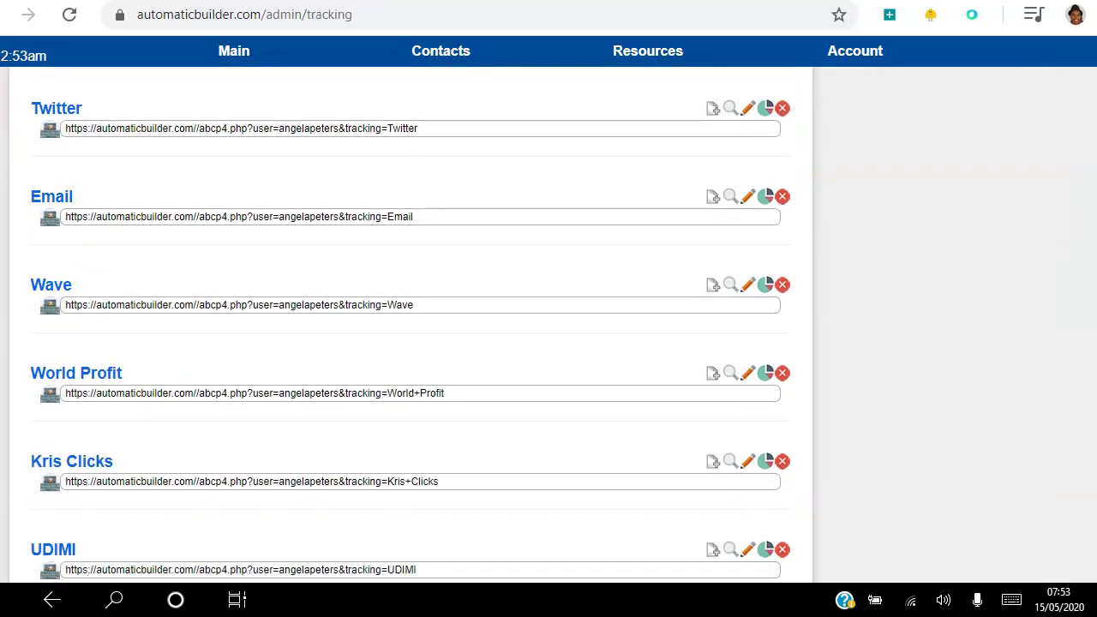
pyautogui.click(441, 361)
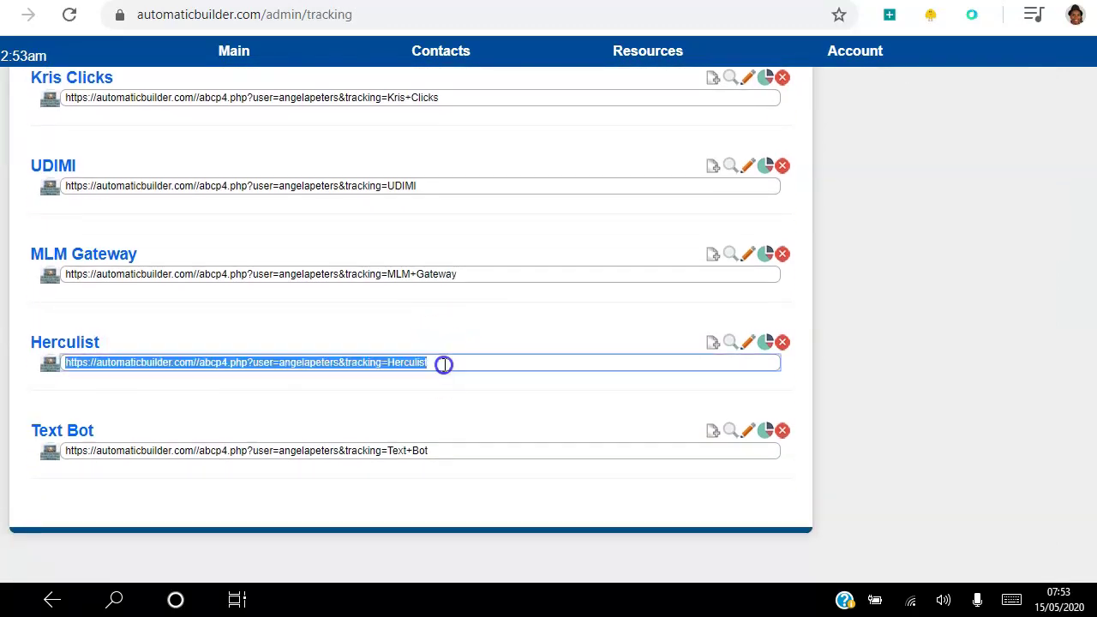
pyautogui.rightClick(364, 361)
pyautogui.click(398, 375)
# - Paste the Herculist tracking link into the blurb's Test Url field and submit the blurb
pyautogui.hotkey('ctrl', 'Tab')
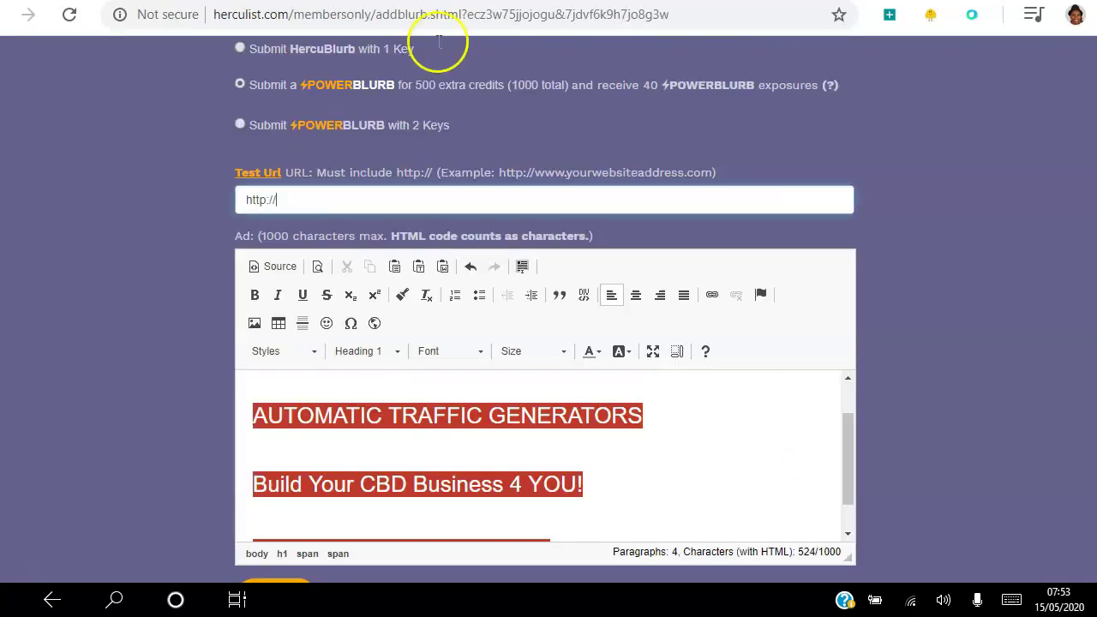
pyautogui.tripleClick(347, 203)
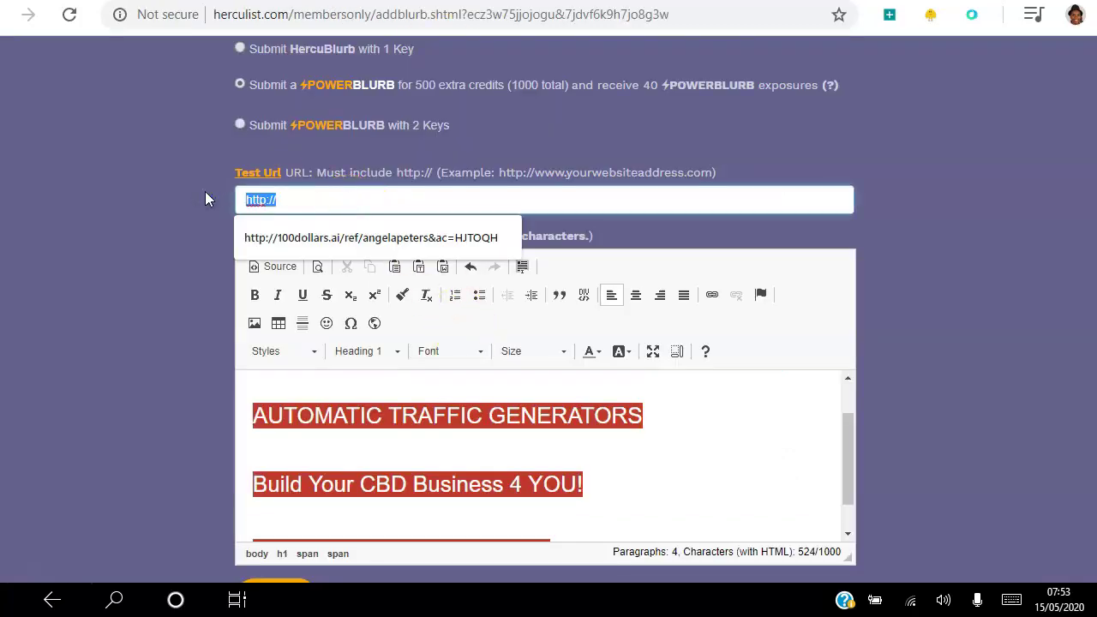
pyautogui.hotkey('ctrl', 'v')
pyautogui.scroll(-3, 270, 310)
pyautogui.click(273, 308)
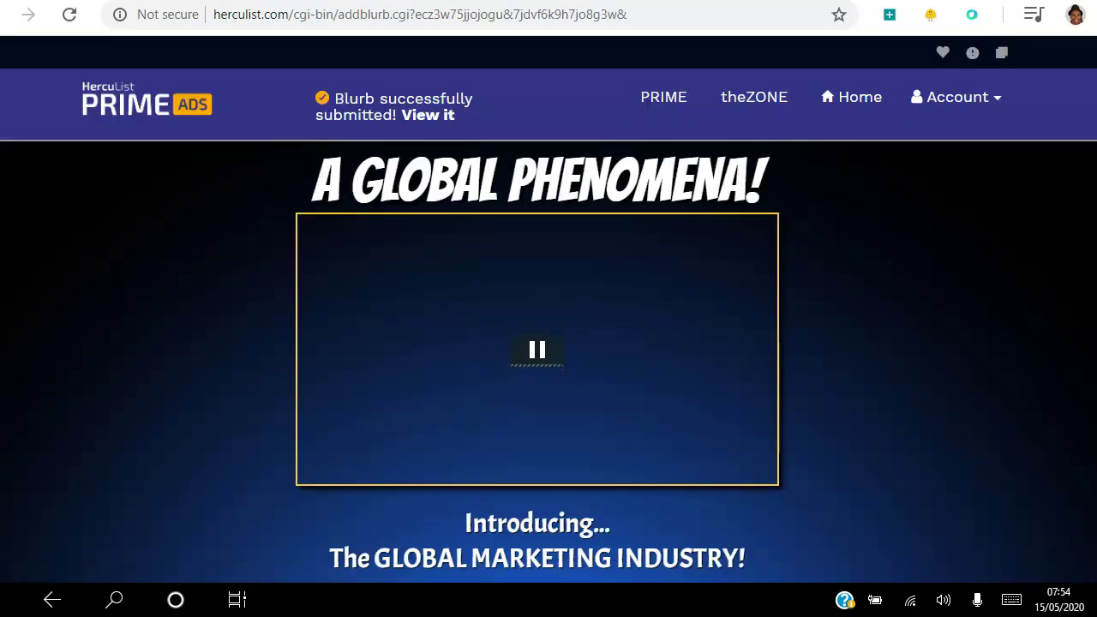
# - View the submitted blurb showing the red-highlighted CBD text
pyautogui.click(443, 118)
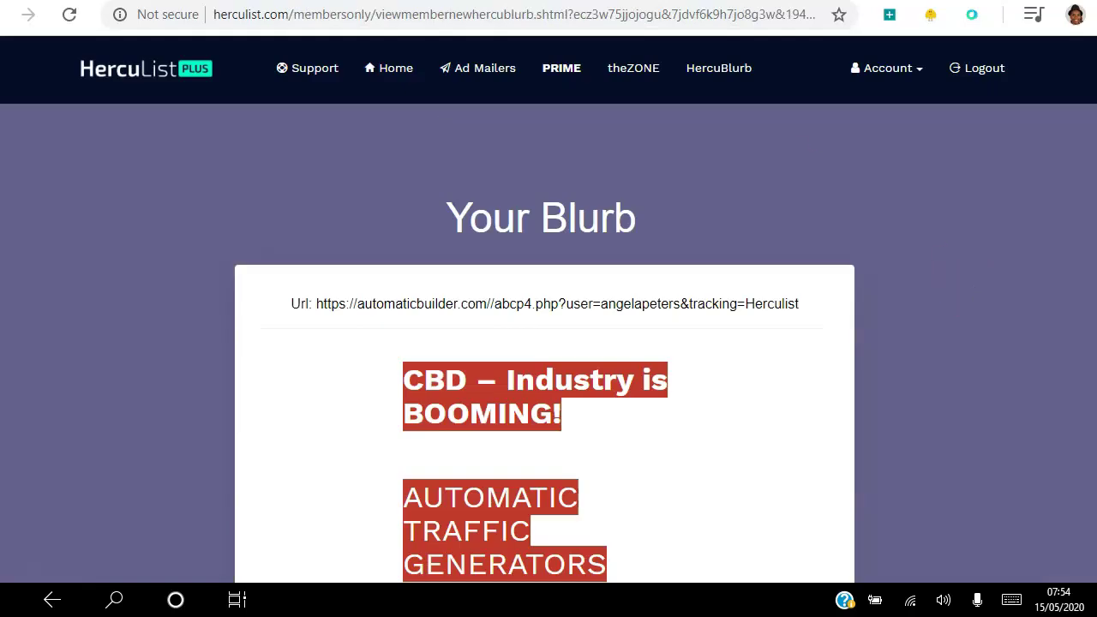
pyautogui.scroll(-8, 1086, 46)
pyautogui.scroll(8, 1087, 47)
pyautogui.click(715, 72)
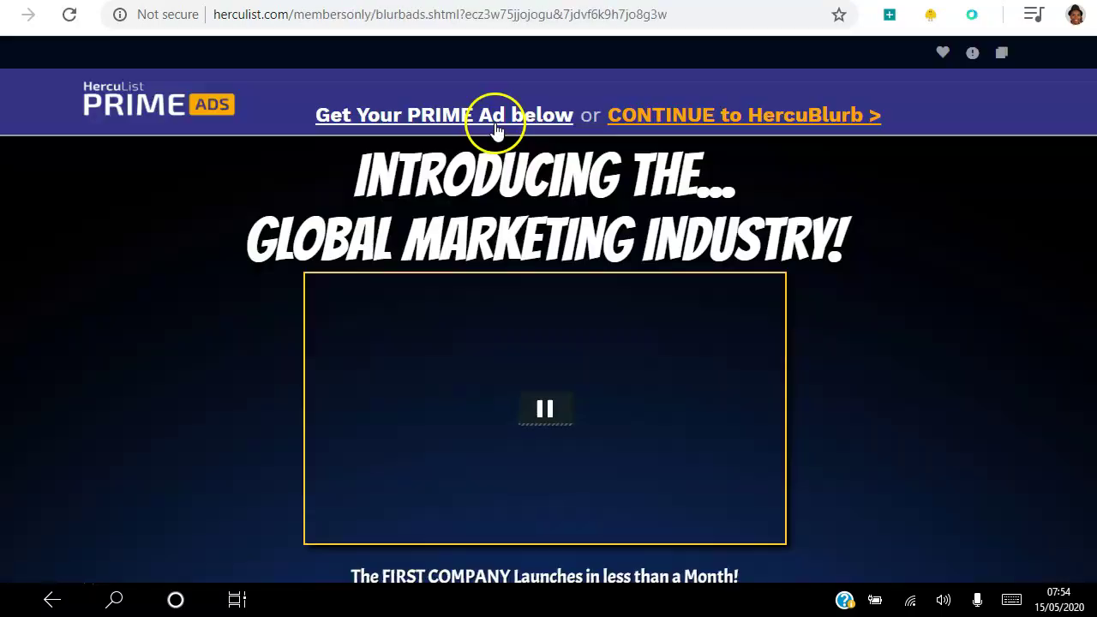
pyautogui.click(701, 115)
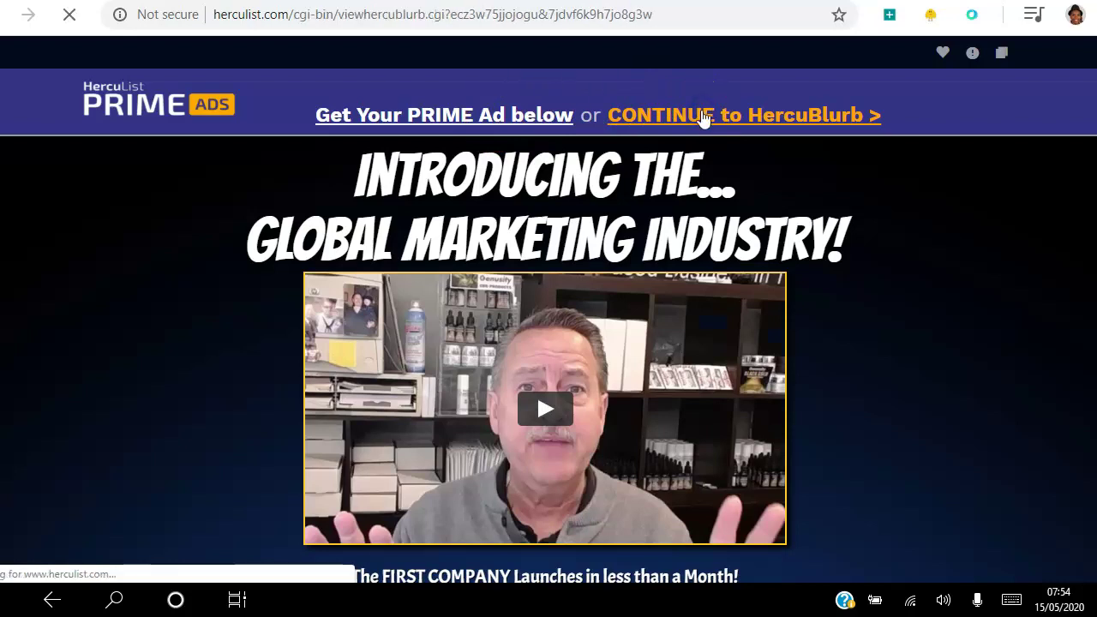
pyautogui.scroll(-5, 449, 380)
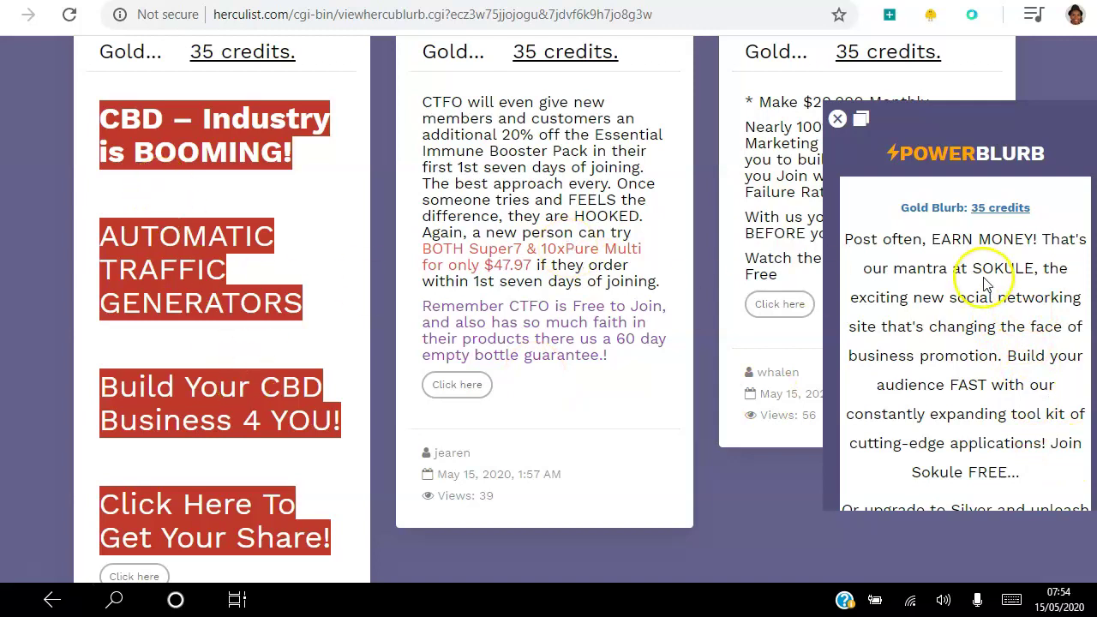
pyautogui.scroll(-5, 548, 309)
pyautogui.scroll(7, 549, 309)
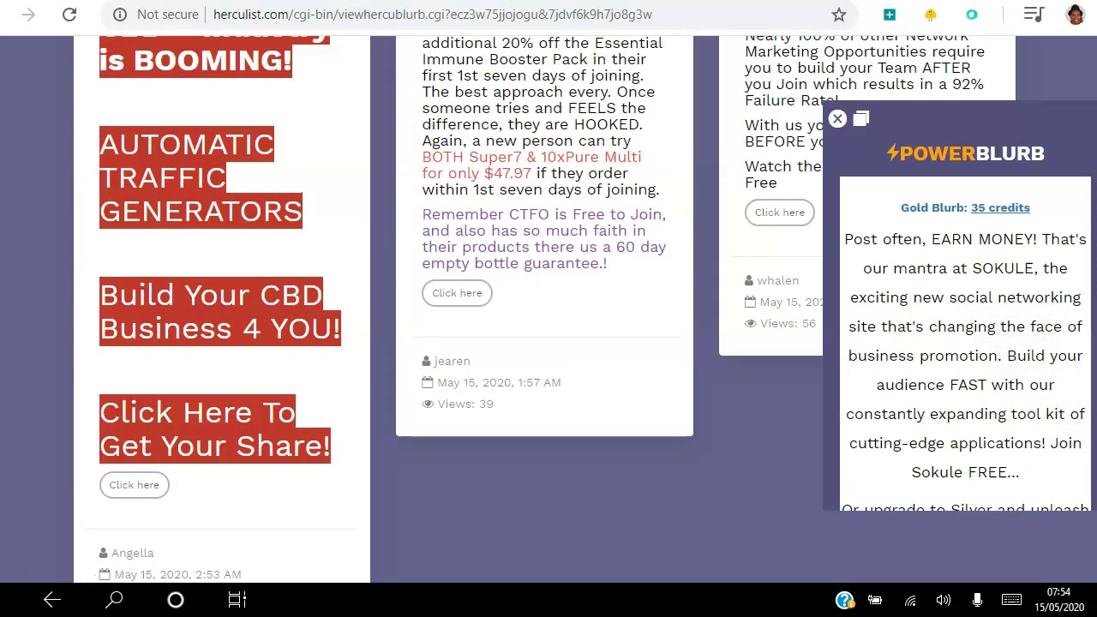
pyautogui.scroll(-5, 548, 308)
pyautogui.scroll(3, 548, 309)
pyautogui.scroll(2, 296, 223)
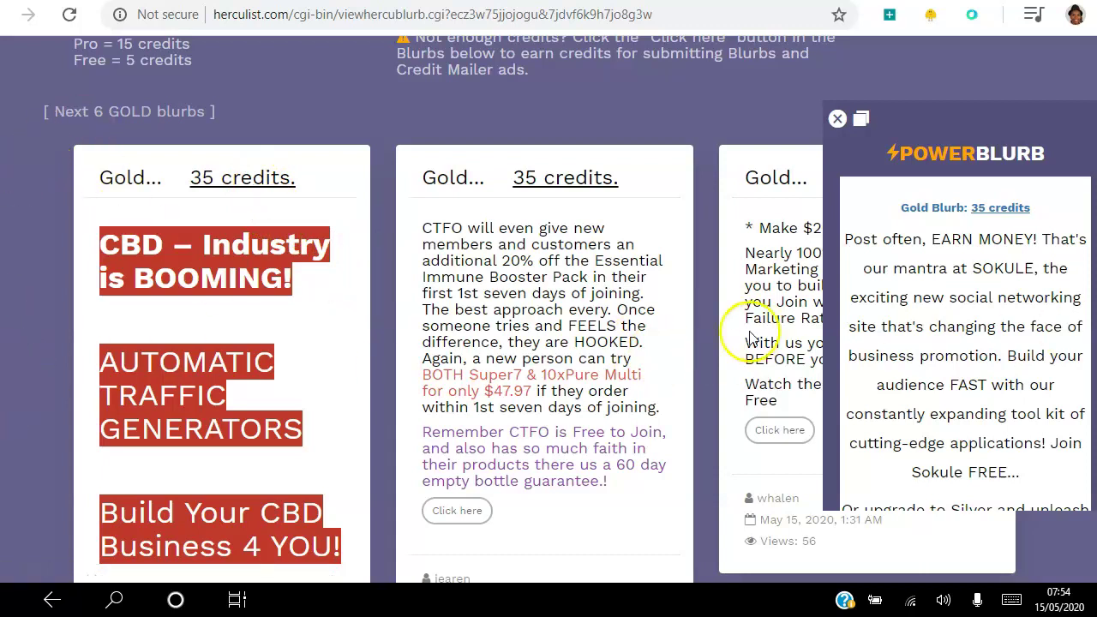
pyautogui.scroll(-12, 544, 343)
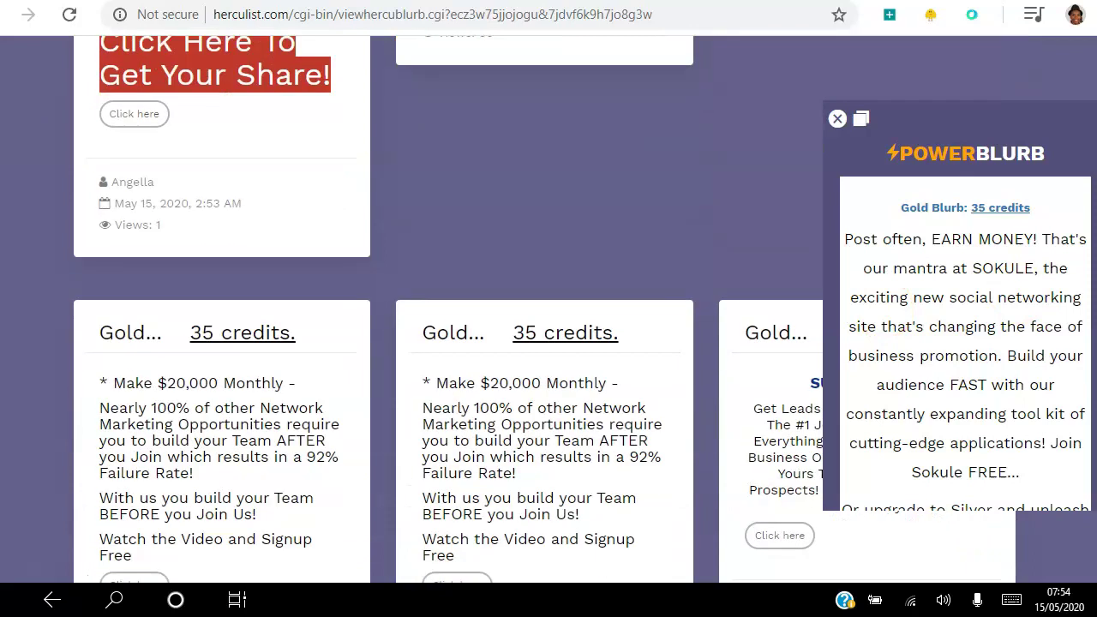
pyautogui.scroll(1, 544, 343)
pyautogui.scroll(2, 544, 308)
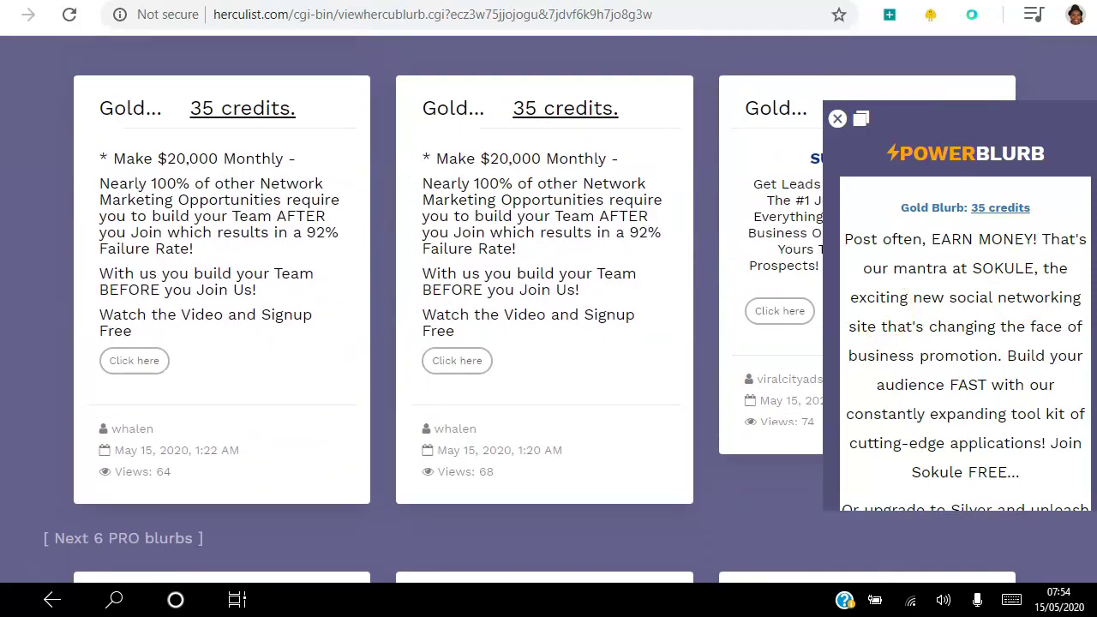
pyautogui.scroll(1, 433, 311)
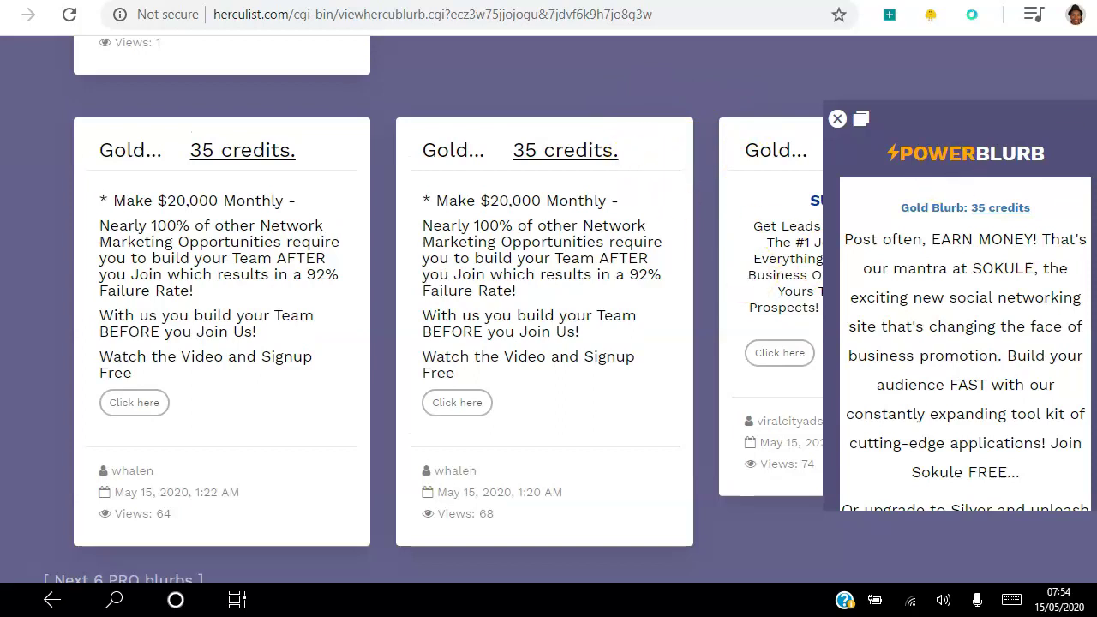
pyautogui.scroll(-7, 530, 309)
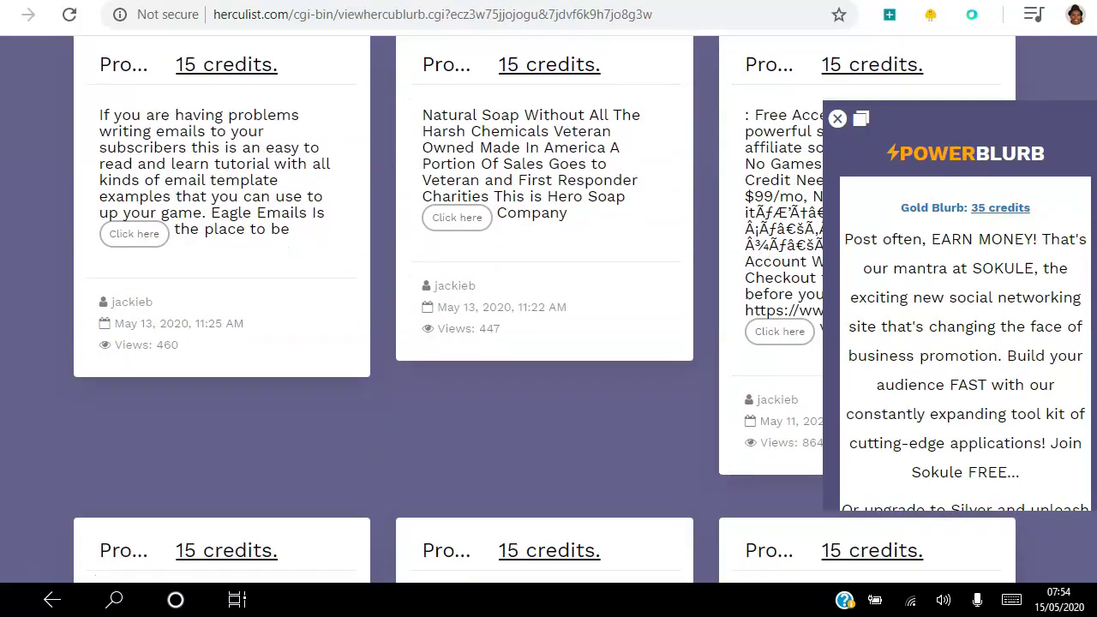
pyautogui.scroll(2, 530, 310)
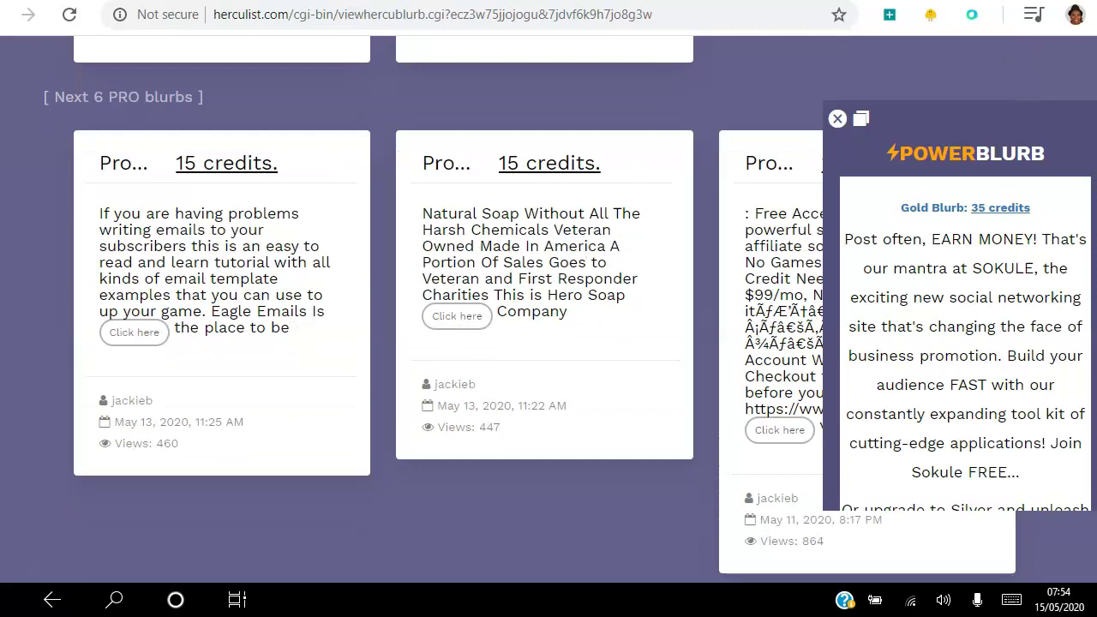
pyautogui.scroll(-1, 531, 310)
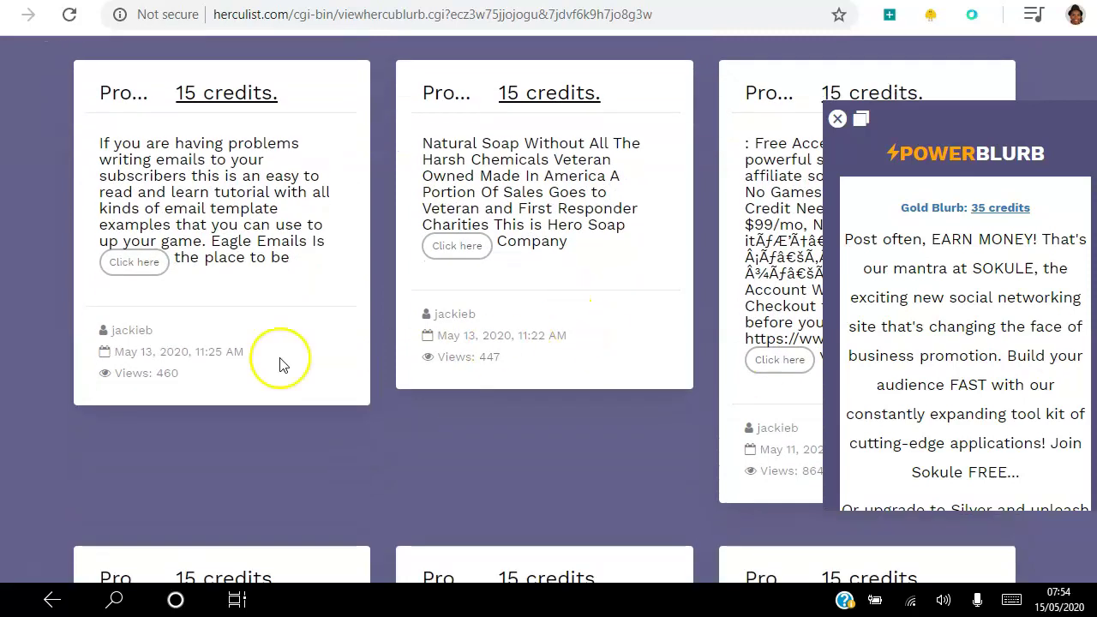
pyautogui.scroll(-10, 530, 309)
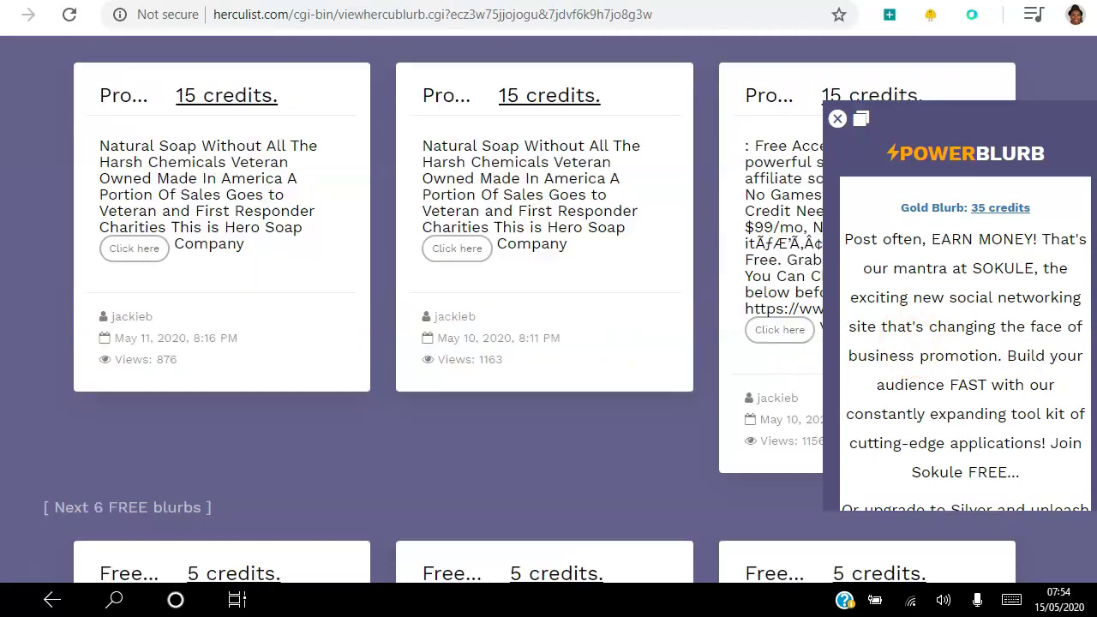
pyautogui.scroll(-1, 530, 310)
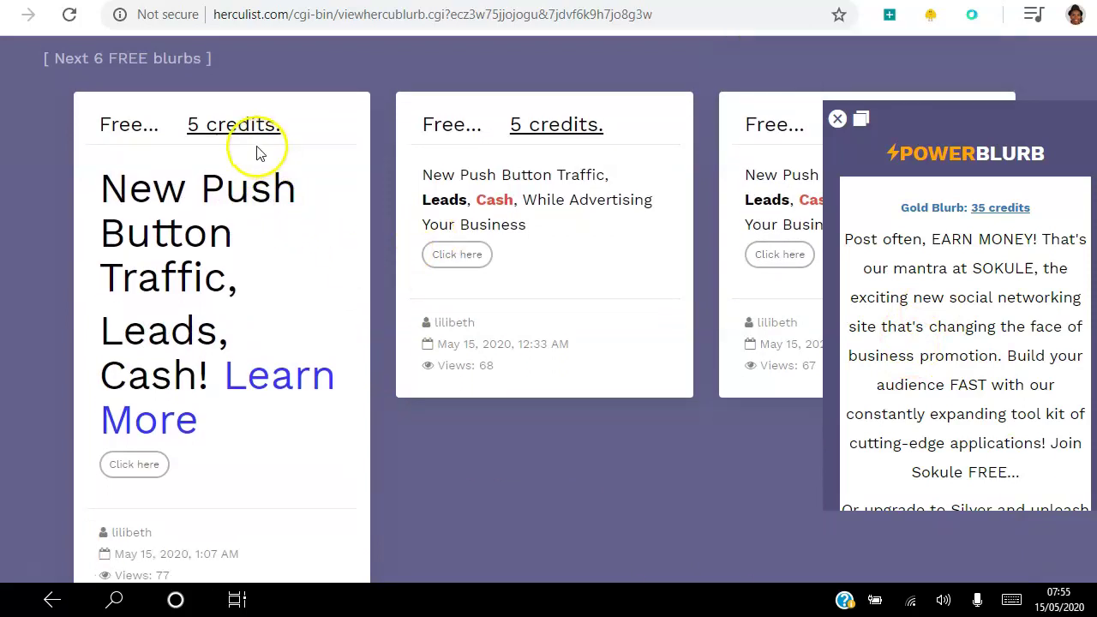
pyautogui.scroll(-5, 446, 309)
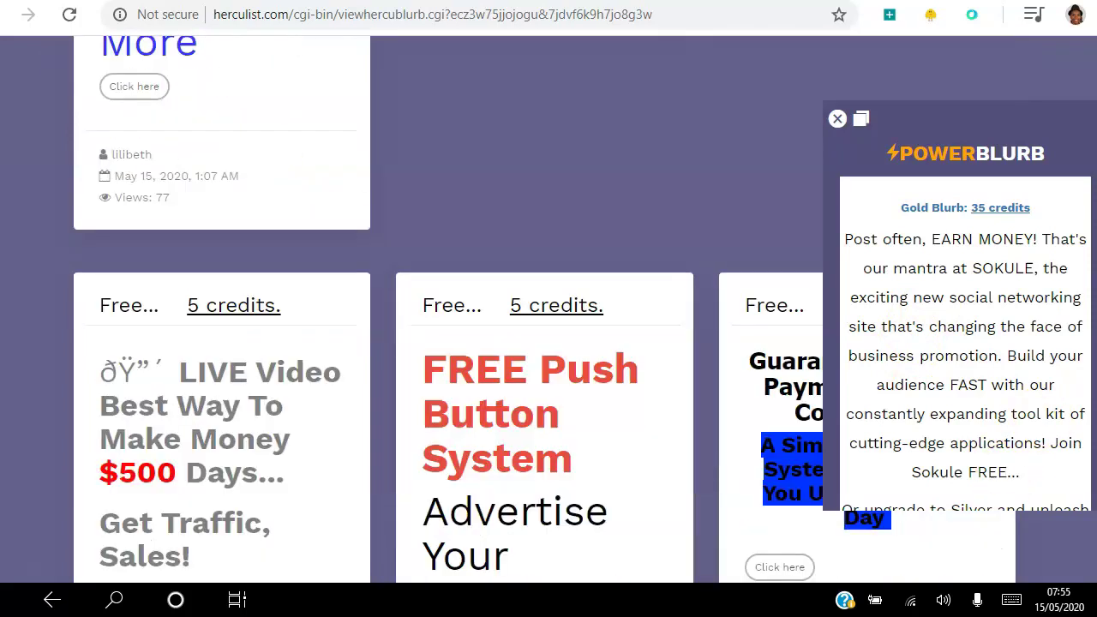
pyautogui.scroll(-3, 446, 309)
pyautogui.scroll(-10, 446, 308)
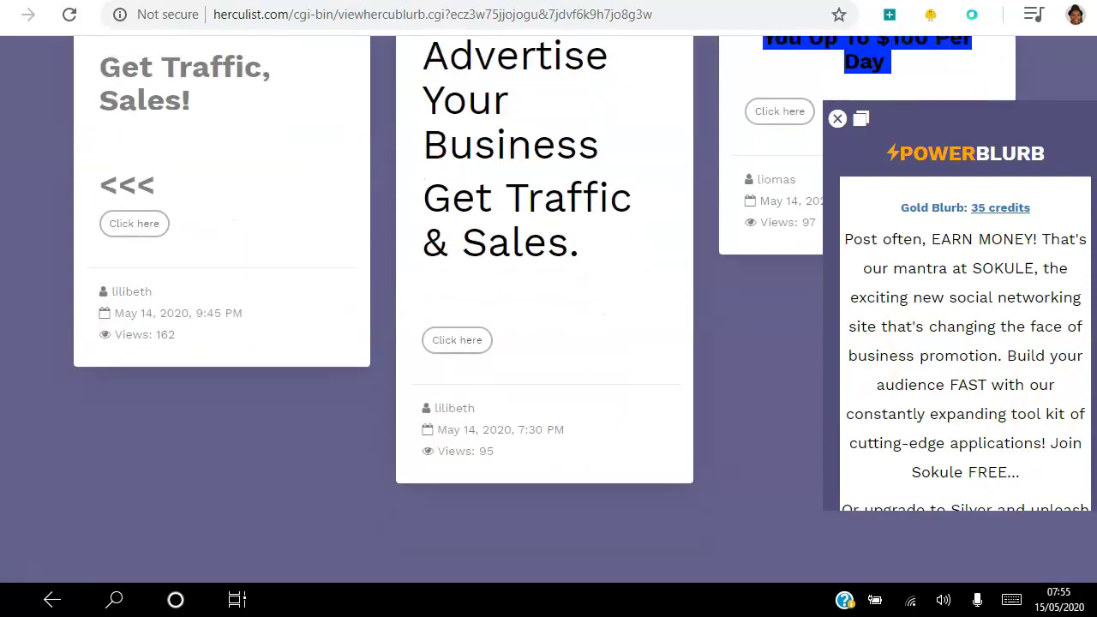
pyautogui.scroll(15, 446, 309)
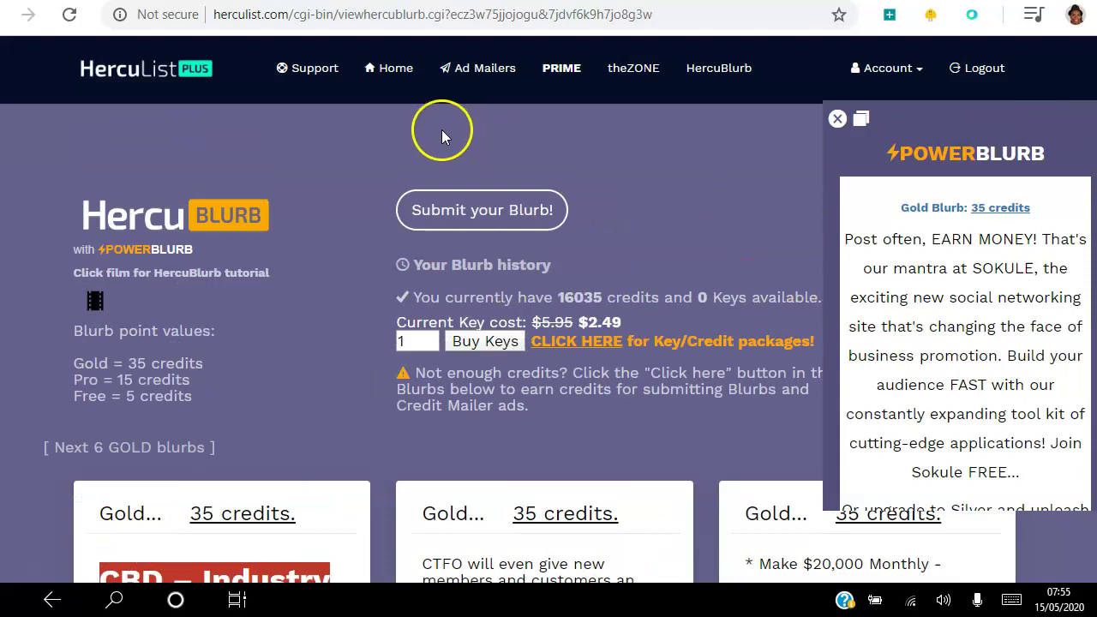
# - Return from the featured ad to the Lifetime GOLD members dashboard and dismiss the POWERBLURB popup
pyautogui.click(408, 76)
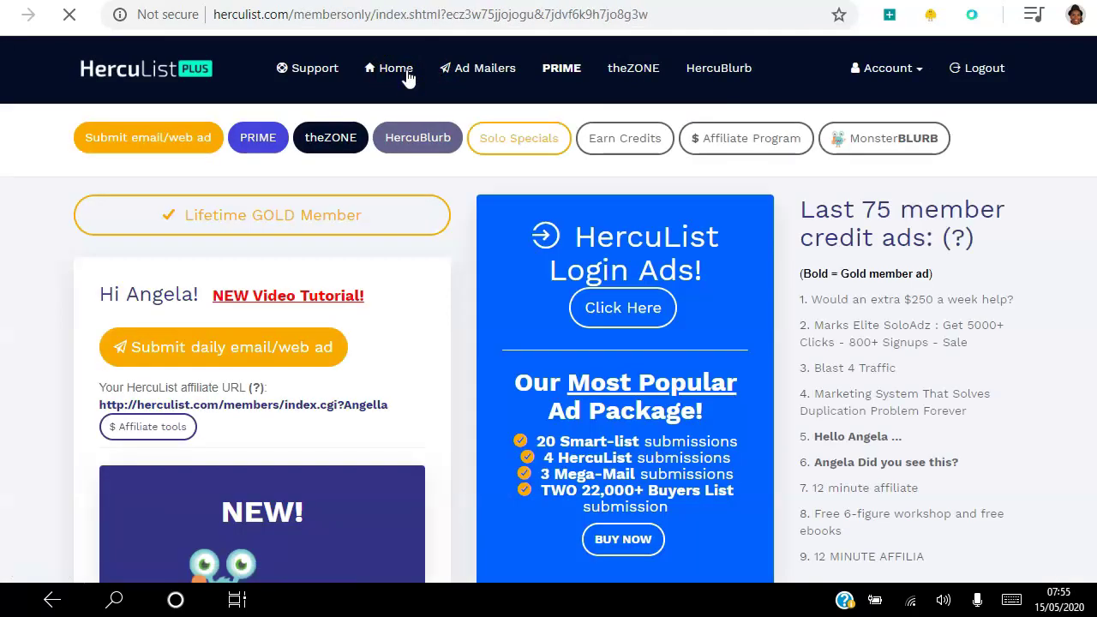
pyautogui.click(407, 78)
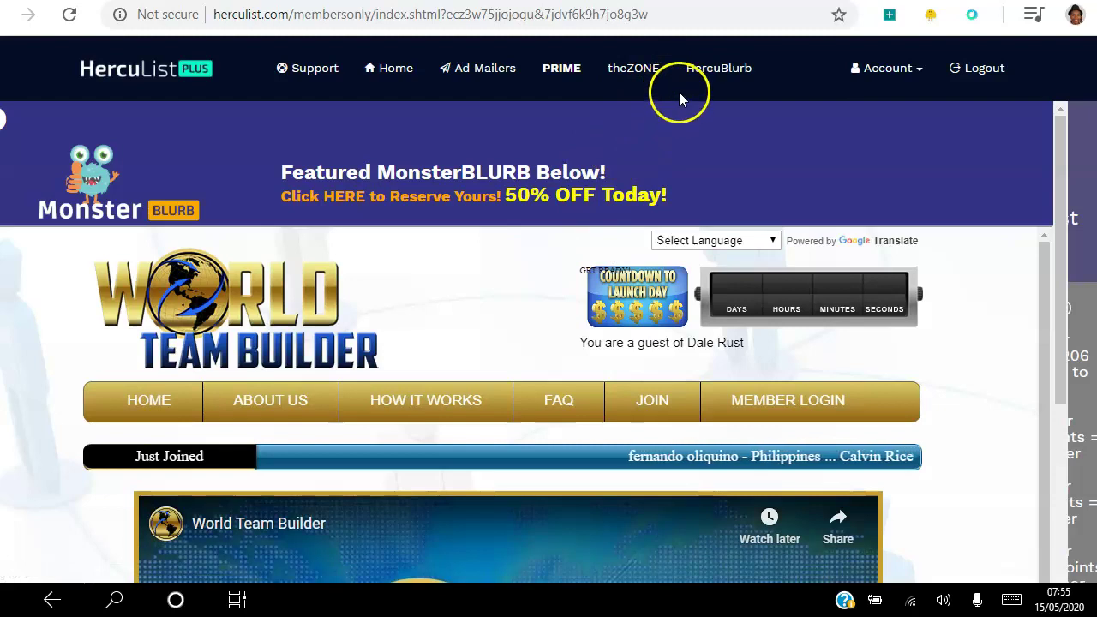
pyautogui.click(410, 74)
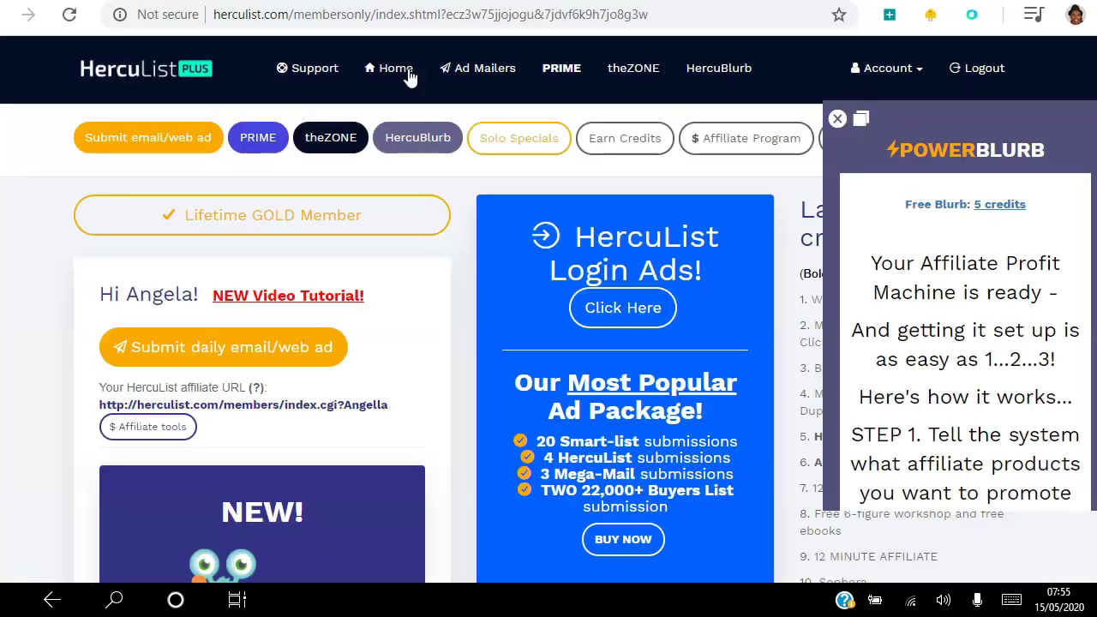
pyautogui.click(837, 119)
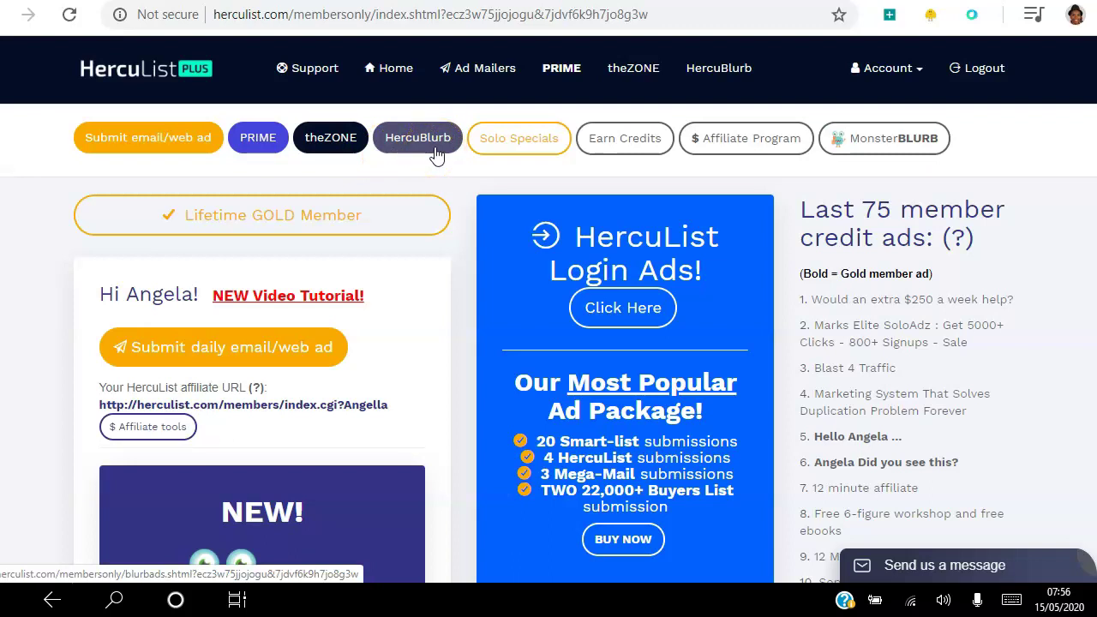
# - Scroll the members page to find the 'CBD – Industry is BOOMING!' blurb in the HercuBlurb section
pyautogui.scroll(-5, 437, 154)
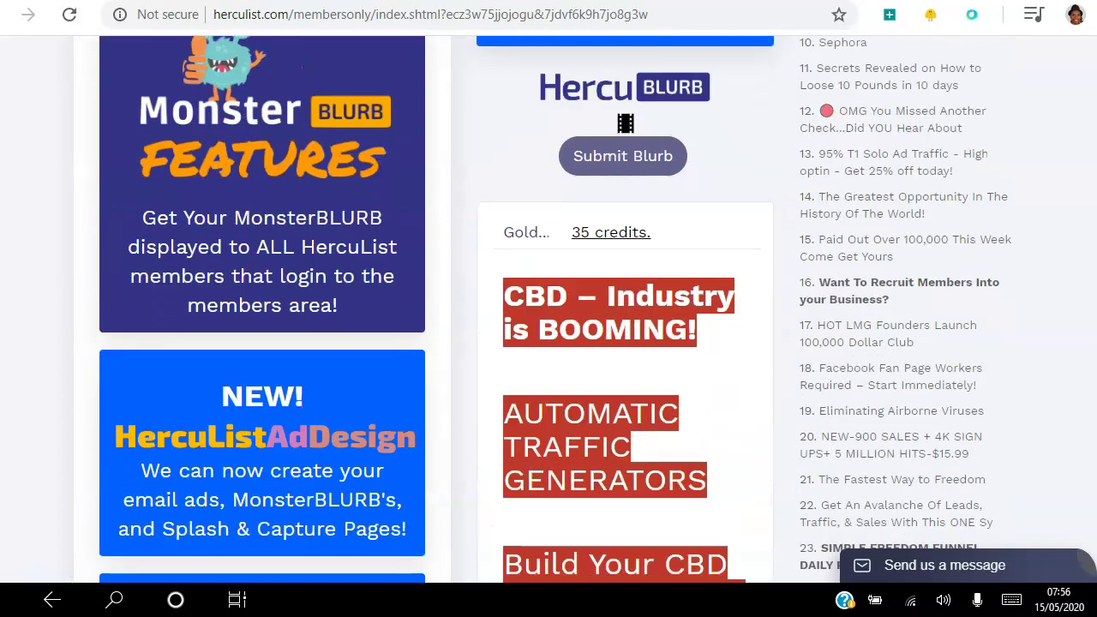
pyautogui.scroll(-1, 1077, 196)
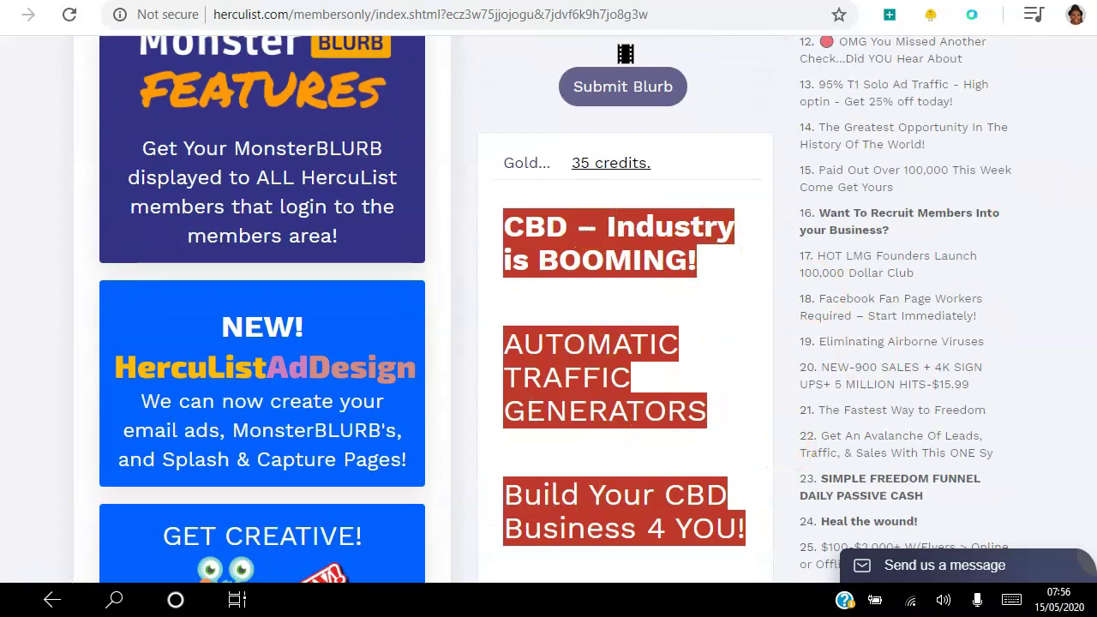
pyautogui.scroll(-8, 625, 54)
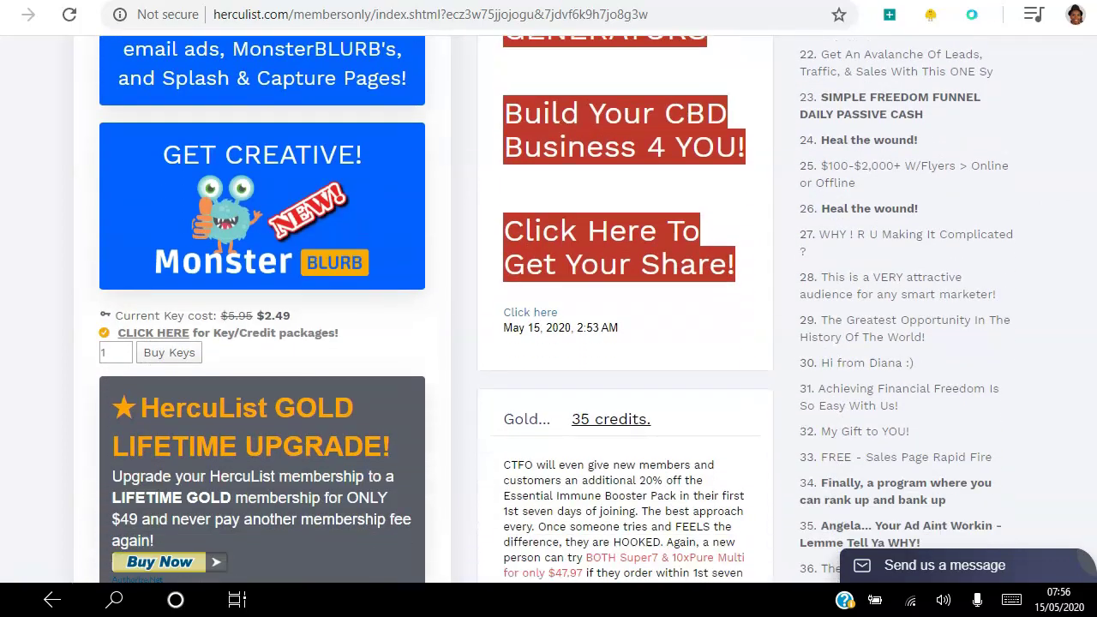
pyautogui.scroll(10, 548, 308)
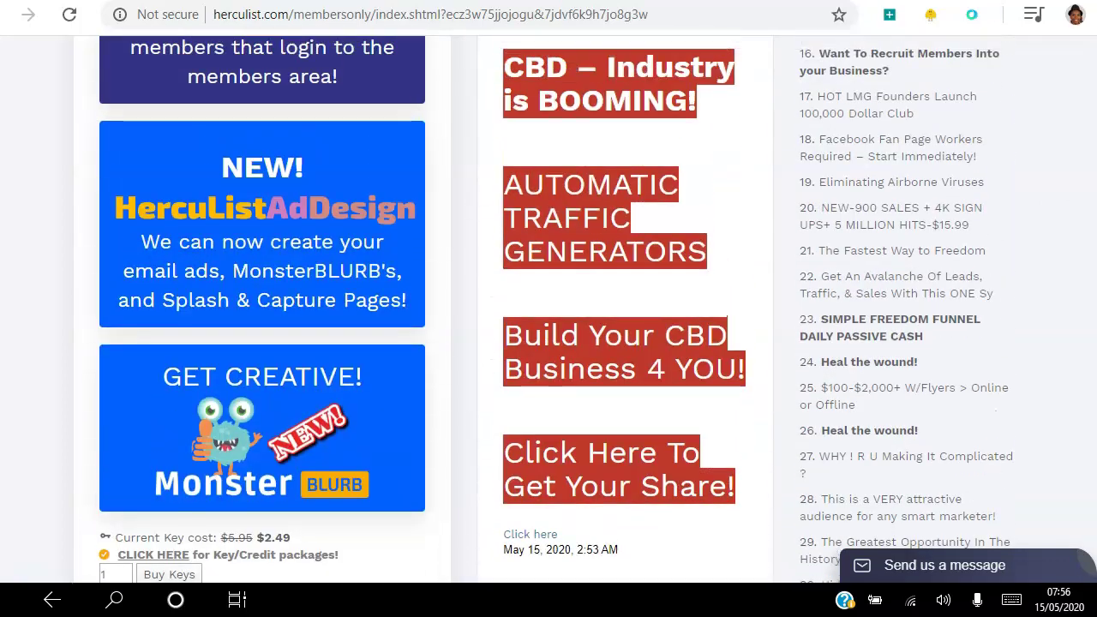
pyautogui.scroll(-20, 549, 308)
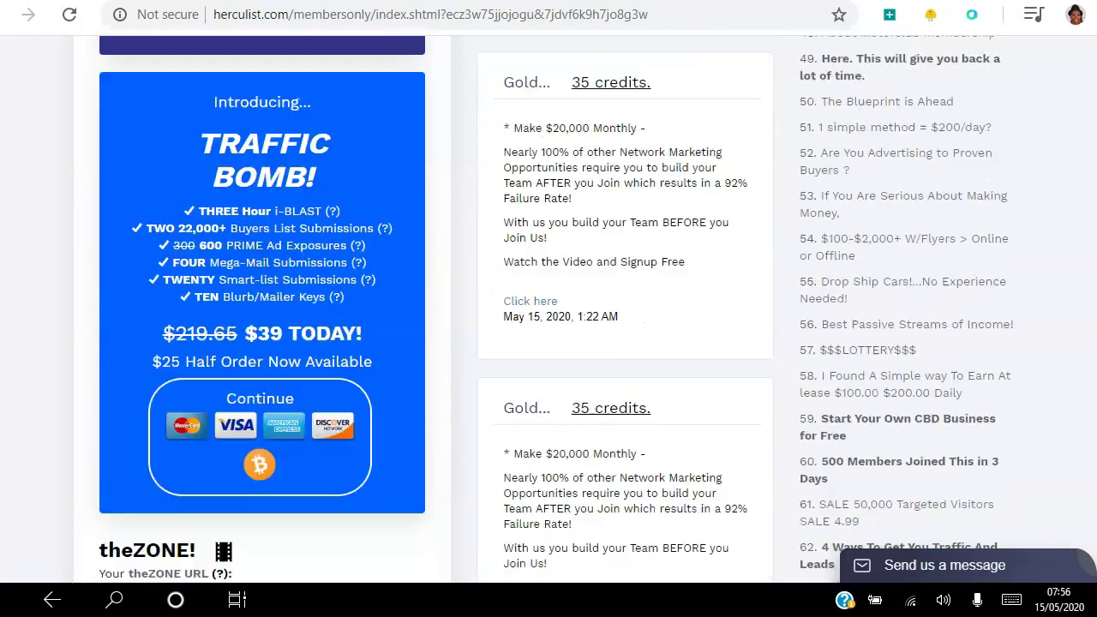
pyautogui.scroll(-6, 548, 308)
pyautogui.scroll(15, 548, 308)
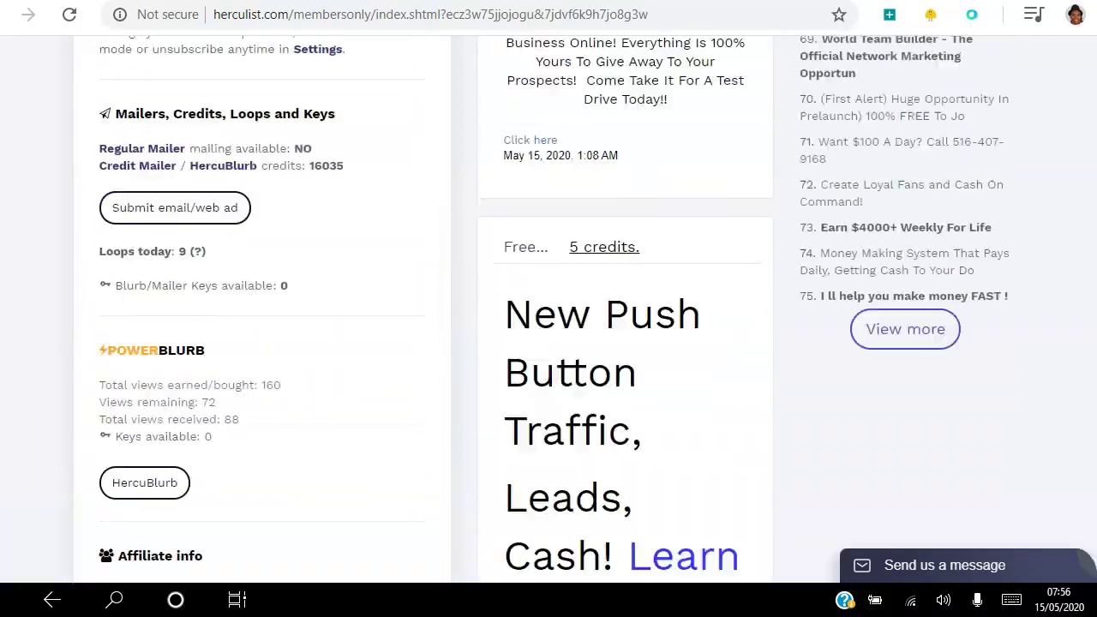
pyautogui.scroll(12, 548, 308)
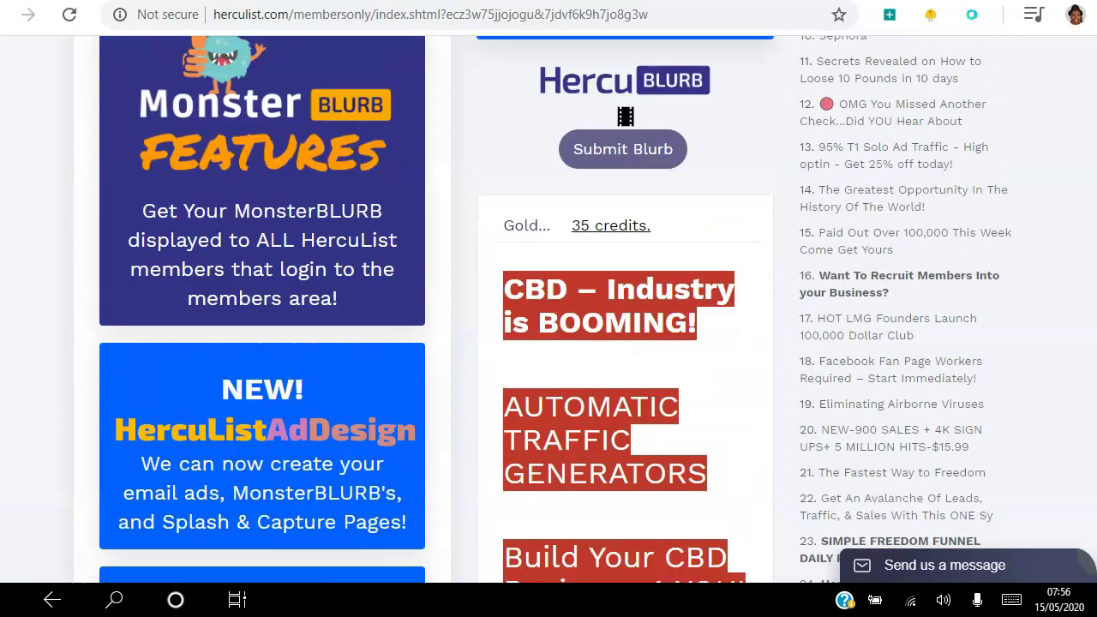
pyautogui.scroll(1, 548, 309)
pyautogui.scroll(-2, 549, 309)
pyautogui.scroll(2, 549, 309)
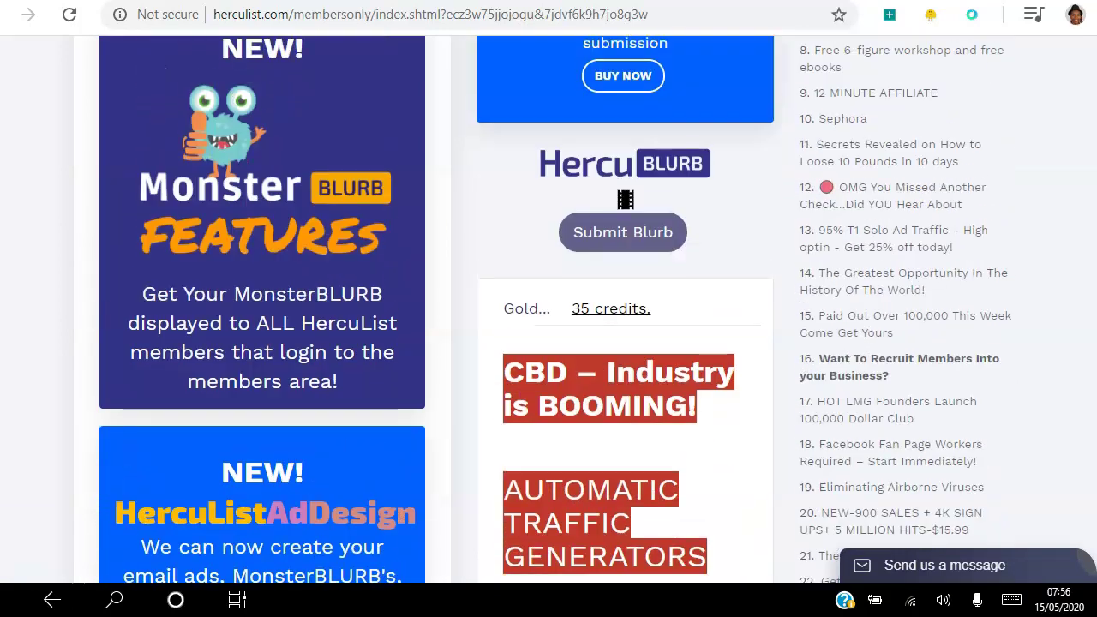
pyautogui.scroll(5, 548, 309)
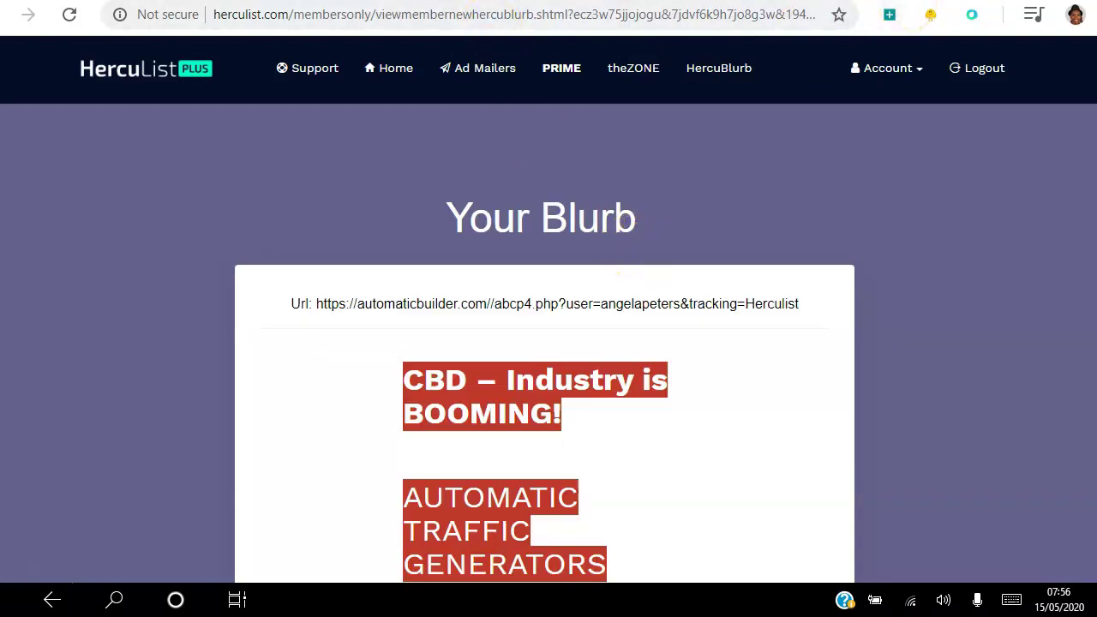
# - Check the red-highlighted lines and credit count in the blurb preview, then start a blank browser tab
pyautogui.scroll(-4, 545, 343)
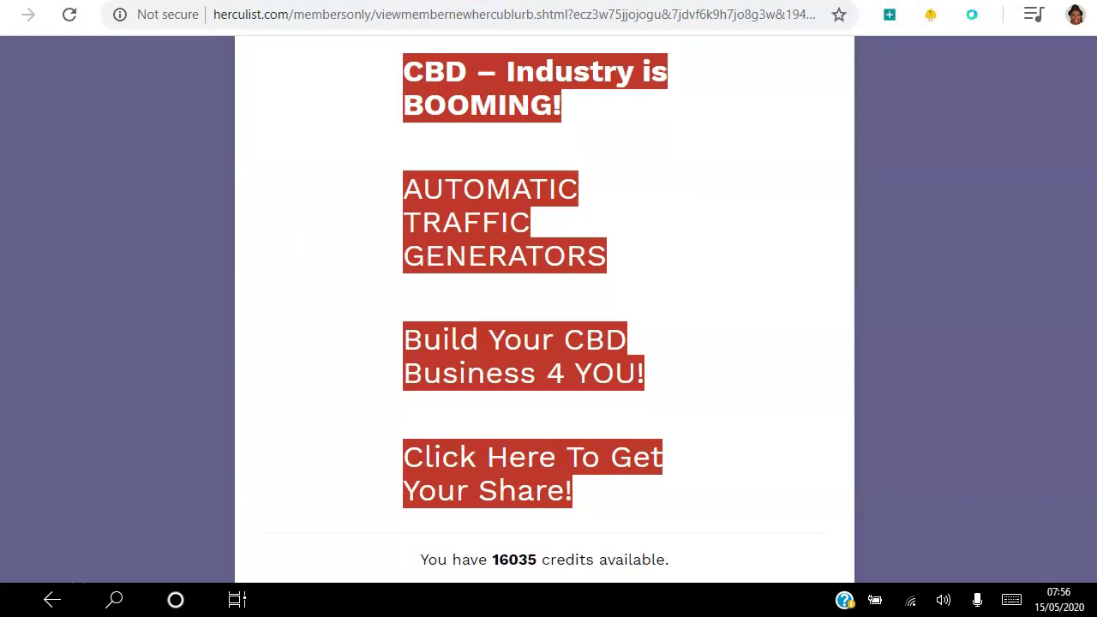
pyautogui.scroll(1, 545, 308)
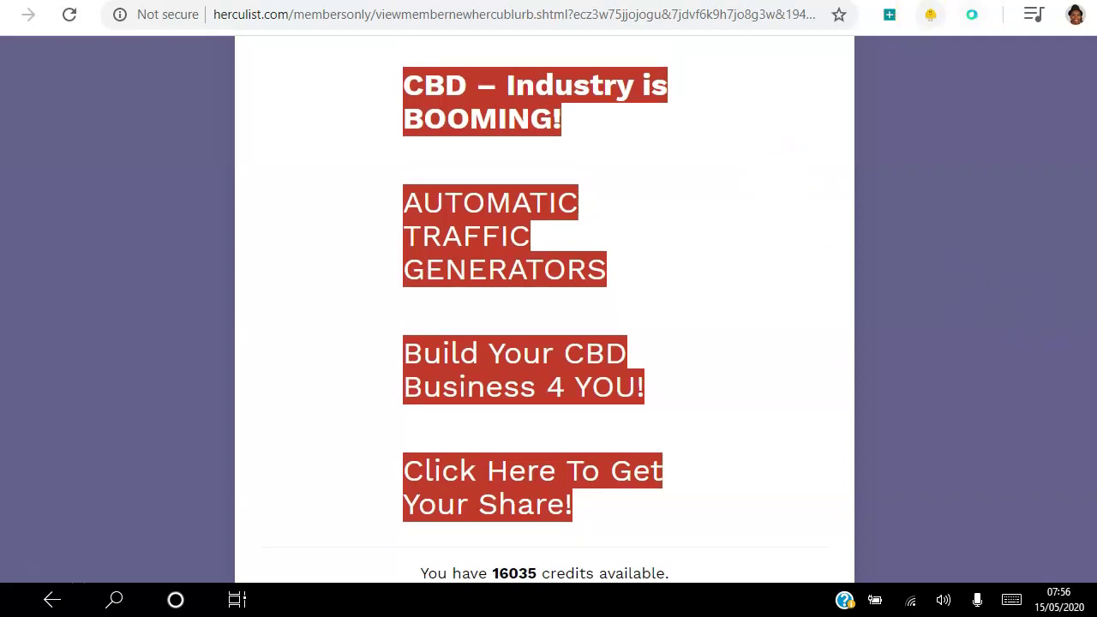
pyautogui.hotkey('ctrl', 't')
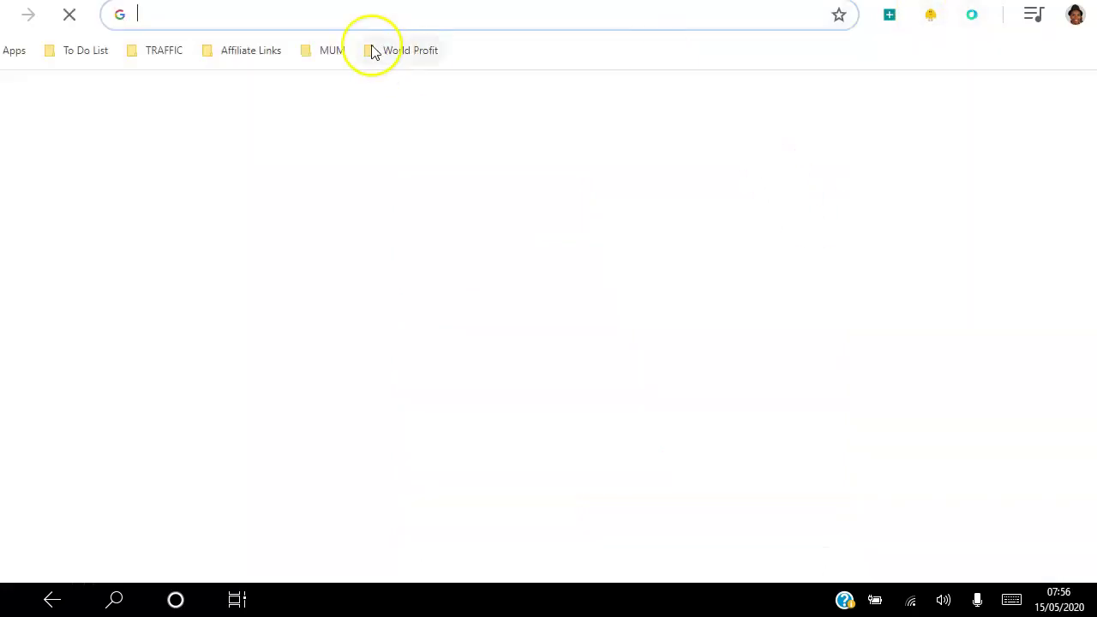
# - Go to HercuList PLUS via the TRAFFIC bookmark folder
pyautogui.click(169, 53)
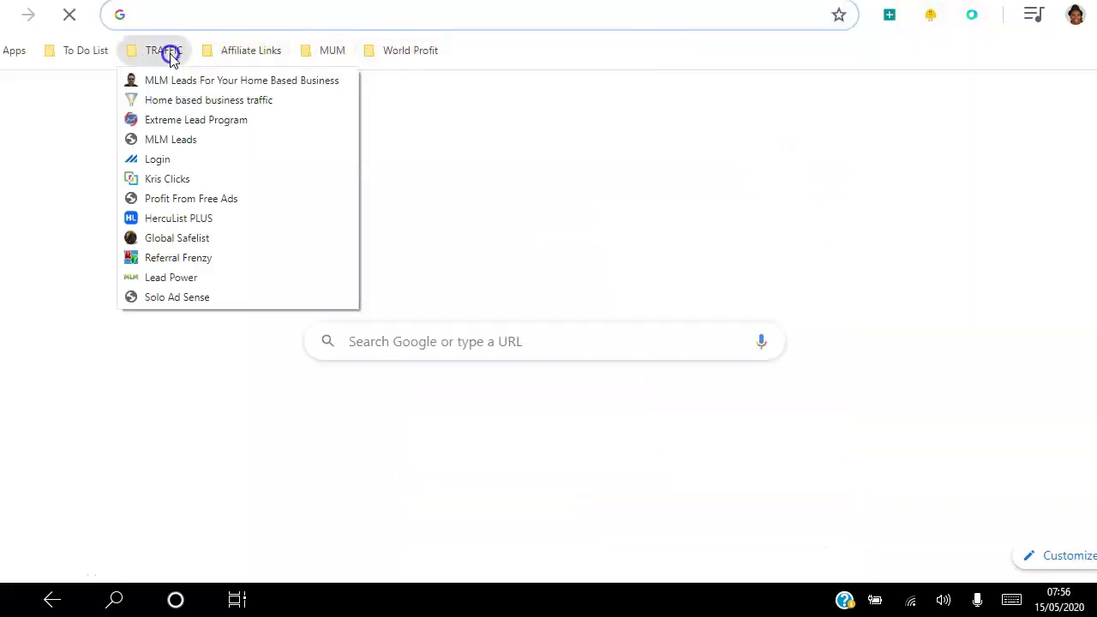
pyautogui.click(178, 218)
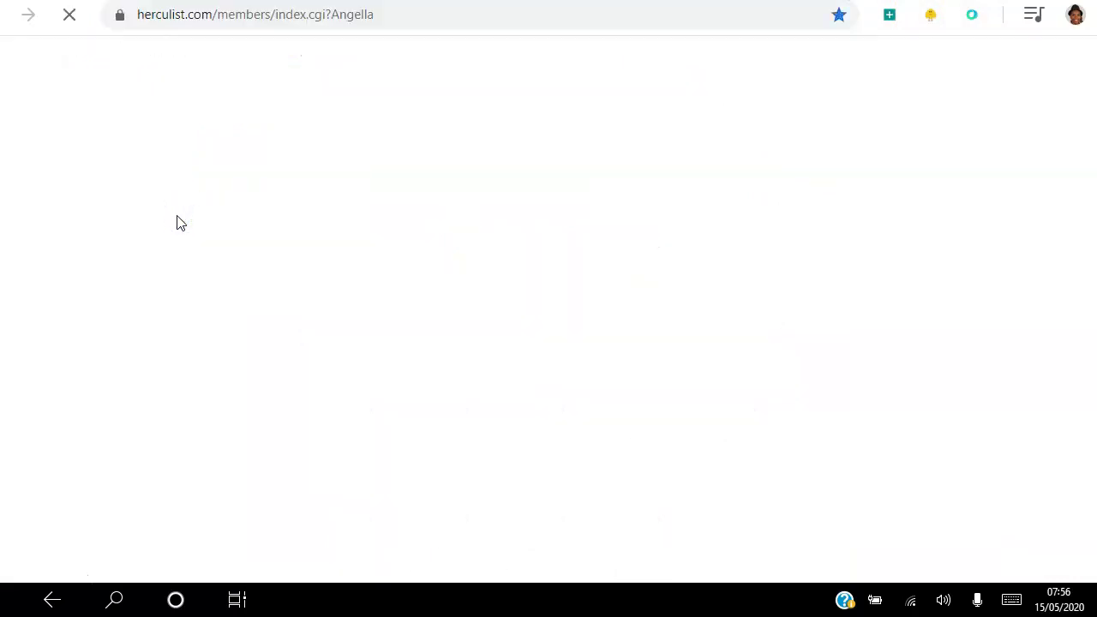